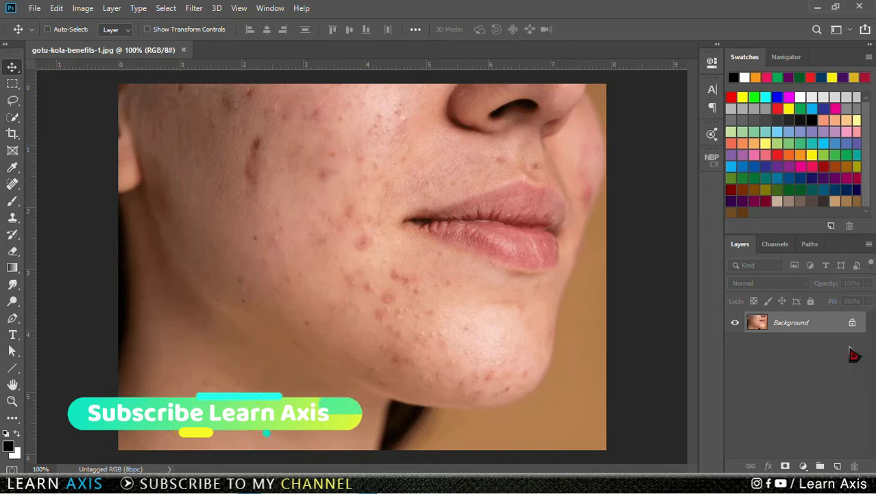
# Step: Duplicate the Background layer and name the copy Blemishes
pyautogui.moveTo(828, 326); pyautogui.dragTo(840, 466)
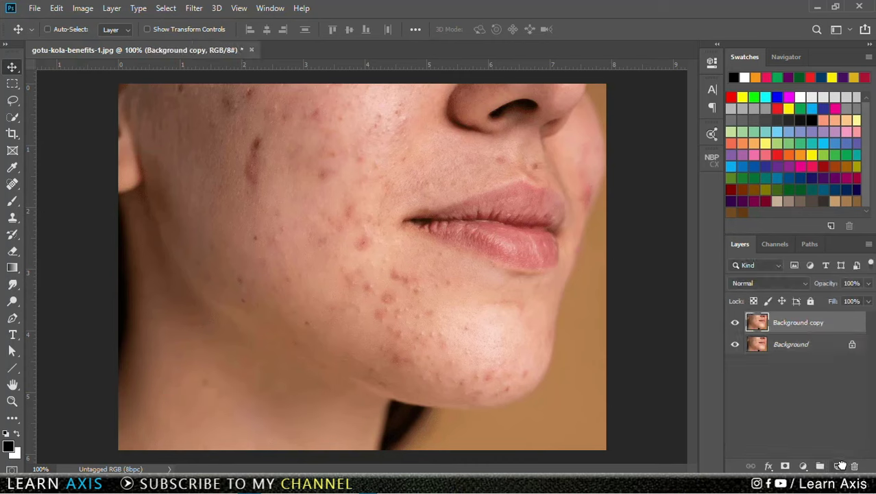
pyautogui.doubleClick(796, 328)
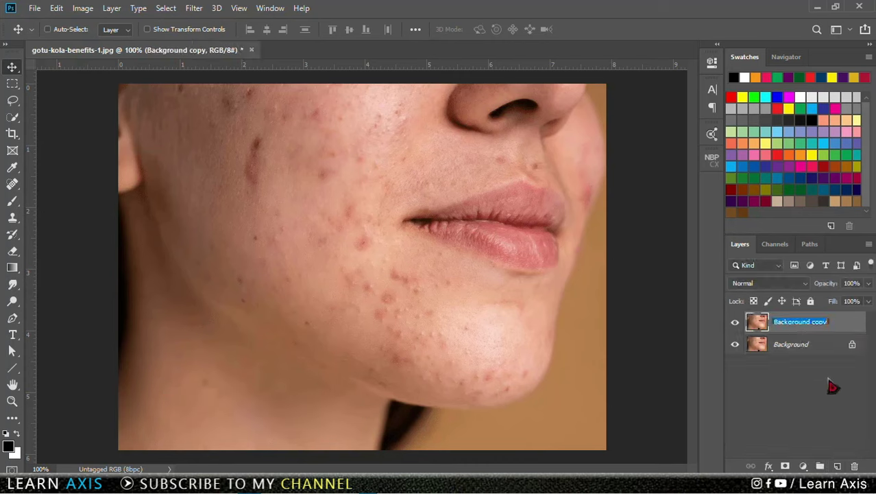
pyautogui.write('Blemishes')
pyautogui.press('Return')
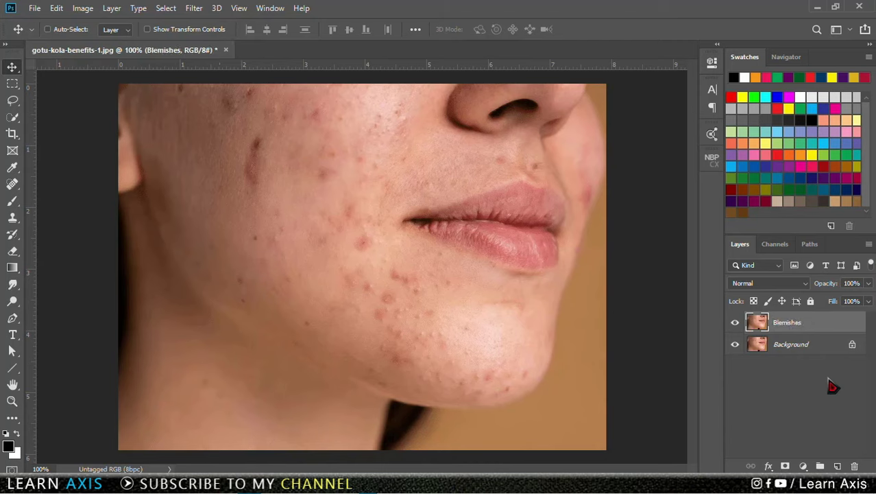
# Step: Unlock the Background layer to rename it Orignal, and lock the renamed layer completely
pyautogui.click(802, 351)
pyautogui.click(853, 345)
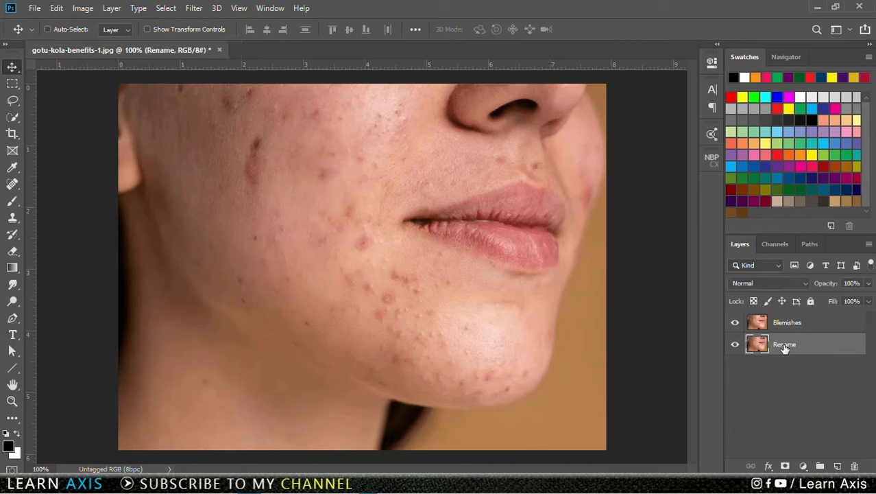
pyautogui.doubleClick(783, 345)
pyautogui.press('Return')
pyautogui.click(811, 301)
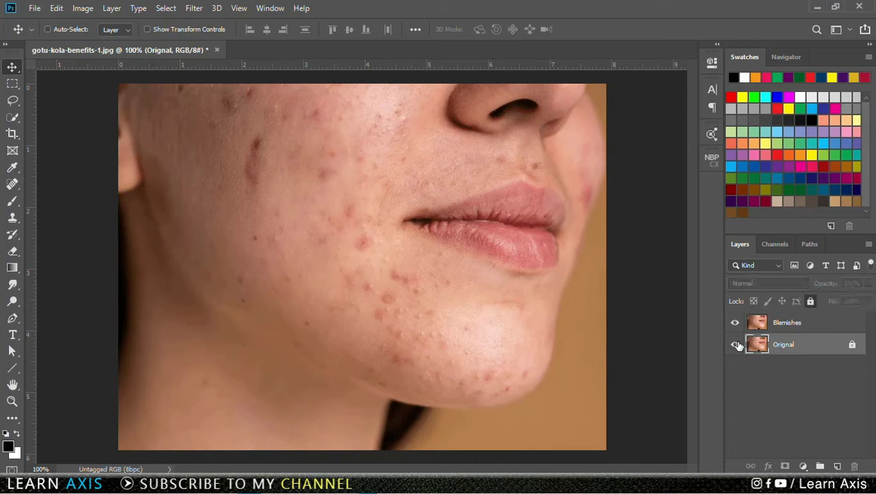
# Step: Hide the Orignal layer and make the Blemishes layer active
pyautogui.click(735, 345)
pyautogui.click(808, 324)
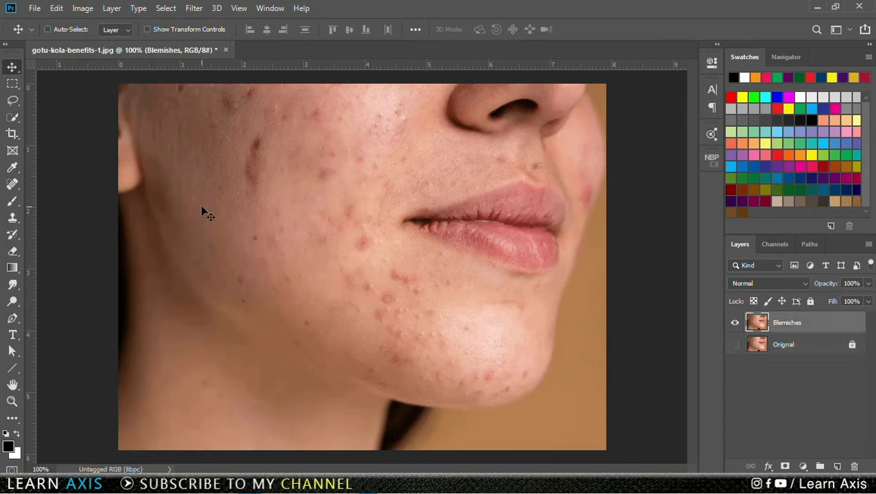
# Step: Remove small spots on the cheek and above the upper lip with the Spot Healing Brush at size 20
pyautogui.click(12, 184)
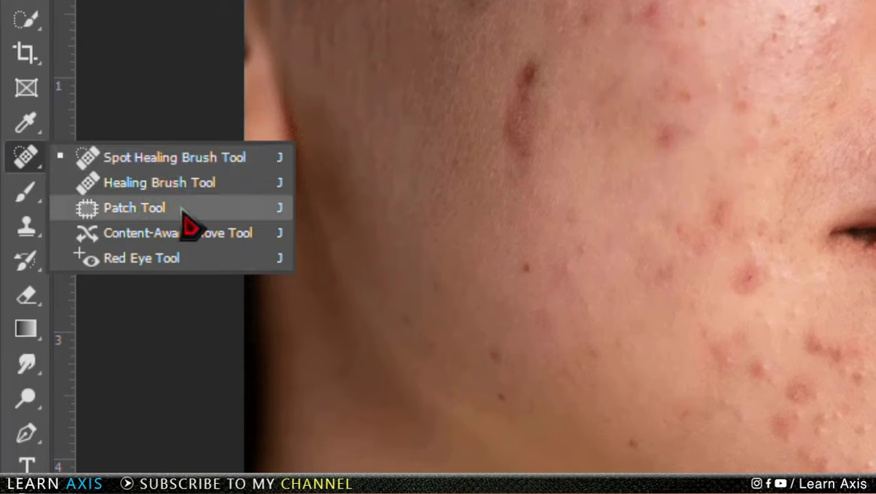
pyautogui.click(29, 161)
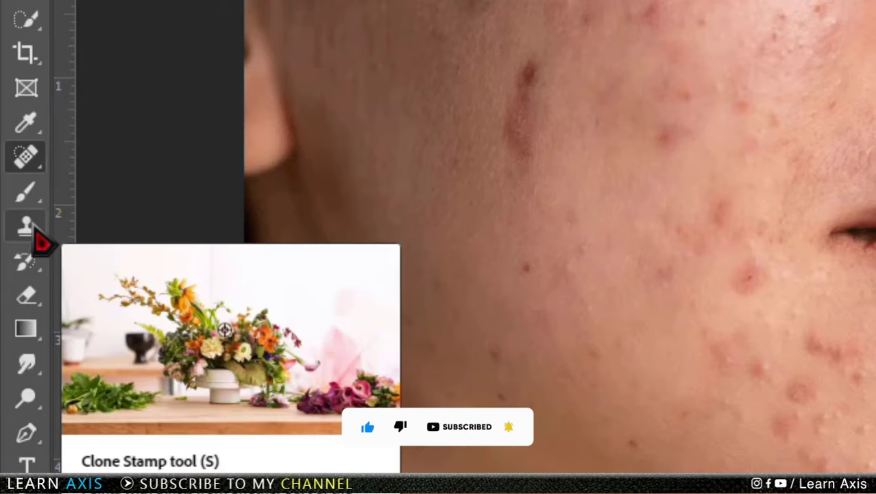
pyautogui.rightClick(26, 156)
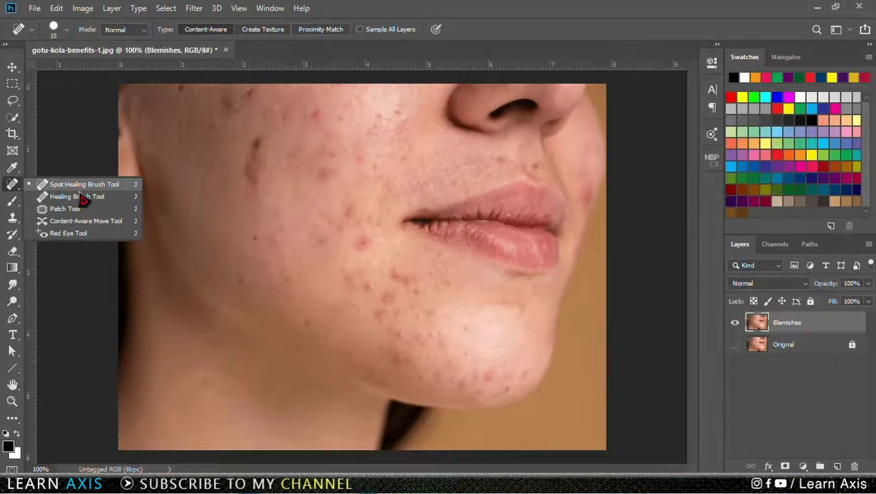
pyautogui.click(81, 197)
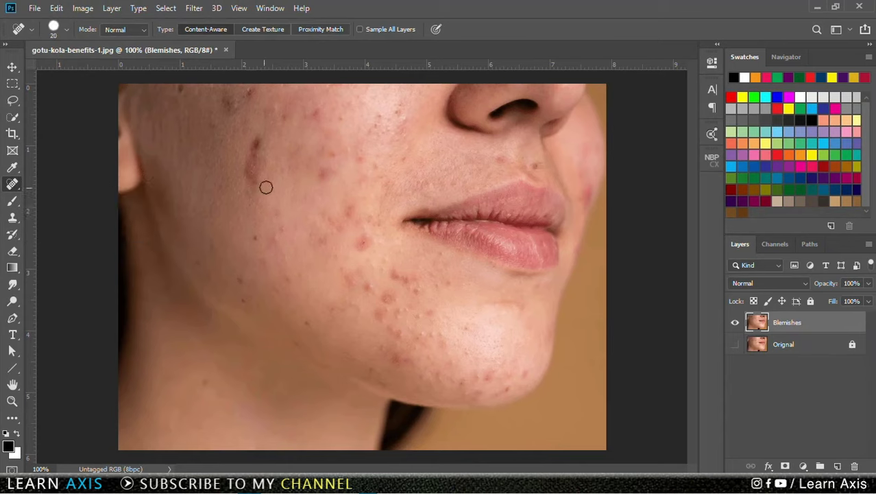
pyautogui.click(255, 237)
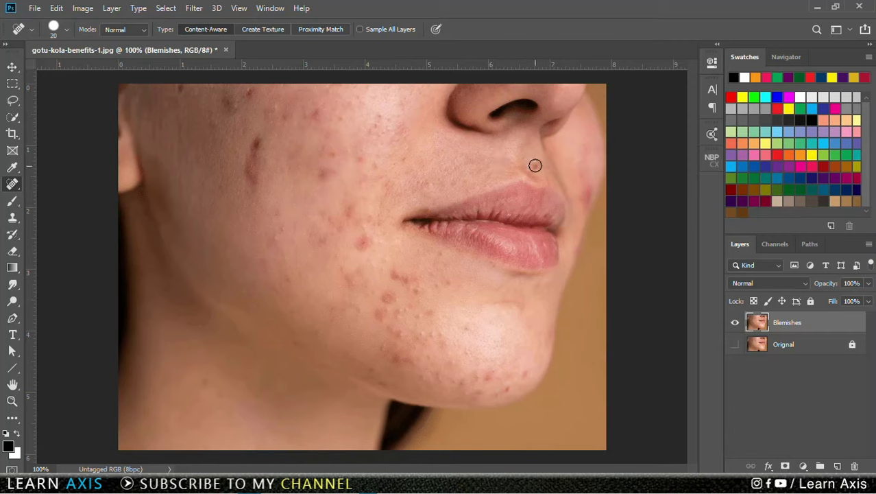
pyautogui.click(536, 166)
pyautogui.moveTo(283, 116); pyautogui.dragTo(292, 126)
pyautogui.click(265, 112)
pyautogui.click(253, 90)
pyautogui.click(321, 176)
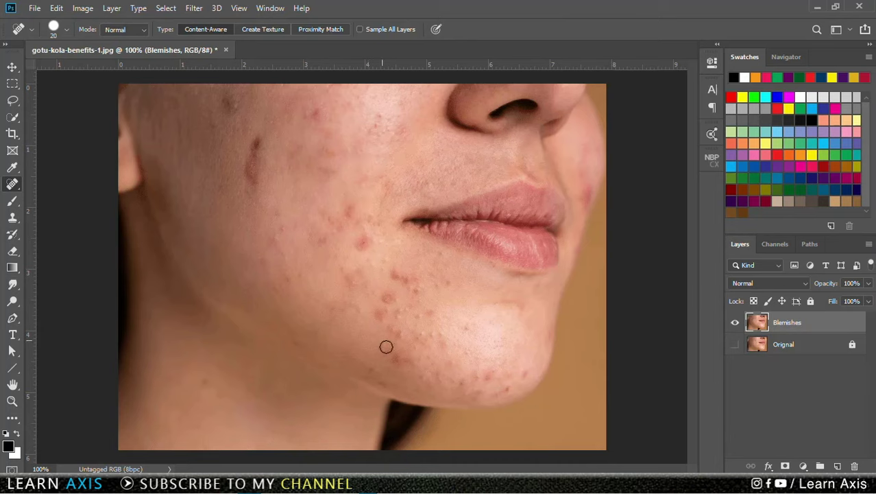
# Step: Spot-heal the small blemishes across the chin and below the lower lip
pyautogui.click(444, 284)
pyautogui.click(479, 378)
pyautogui.click(451, 362)
pyautogui.click(426, 310)
pyautogui.click(422, 332)
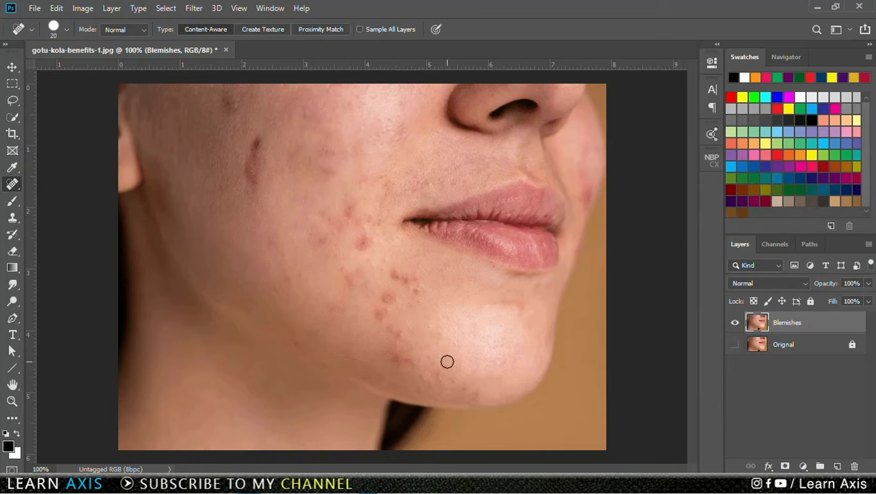
pyautogui.click(522, 309)
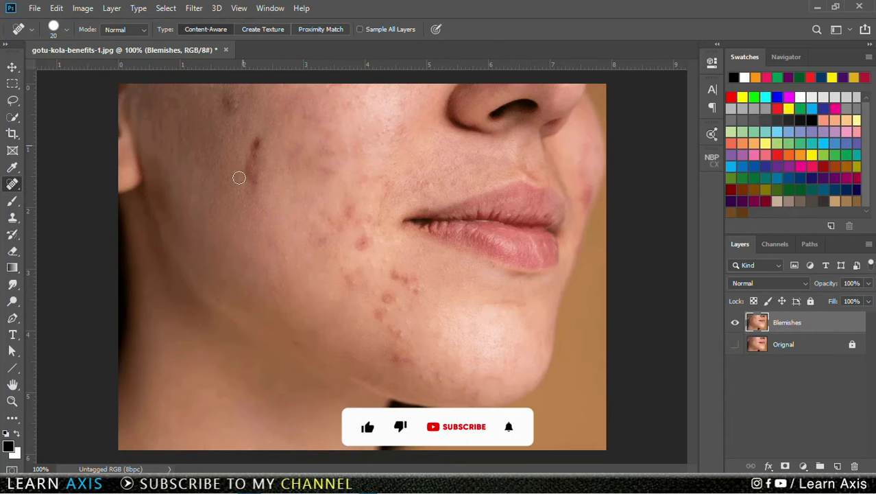
# Step: Remove the dark scar and the dark spot on the upper cheek with the Healing Brush, sampling clean skin nearby
pyautogui.rightClick(19, 190)
pyautogui.click(61, 195)
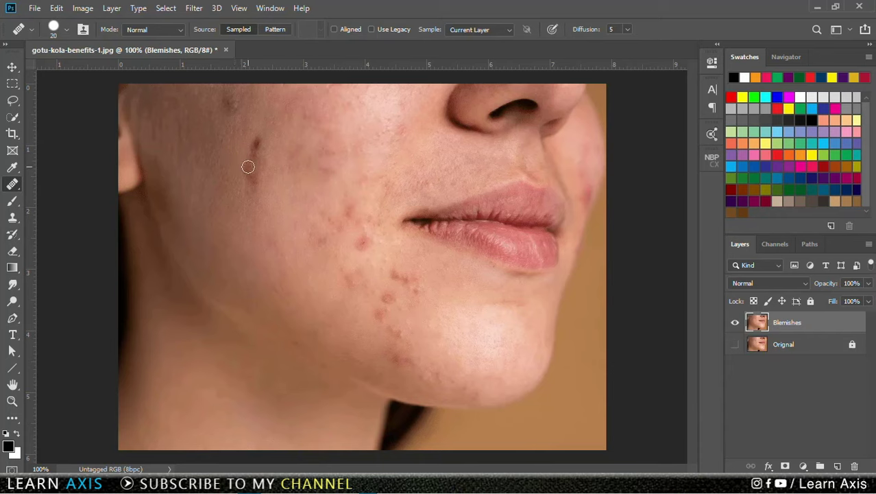
pyautogui.press('alt')
pyautogui.keyDown('alt'); pyautogui.click(218, 163); pyautogui.keyUp('alt')
pyautogui.click(256, 145)
pyautogui.moveTo(256, 142); pyautogui.dragTo(251, 142)
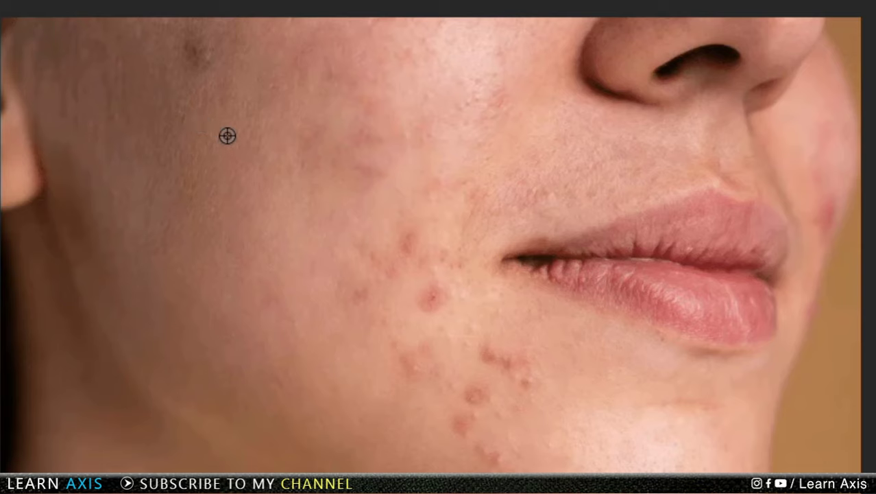
pyautogui.moveTo(204, 70)
pyautogui.mouseDown()
pyautogui.moveTo(218, 43)
pyautogui.moveTo(192, 59)
pyautogui.mouseUp()
# Step: Heal the remaining faint marks on the middle and lower cheek using newly sampled clean skin
pyautogui.click(245, 204)
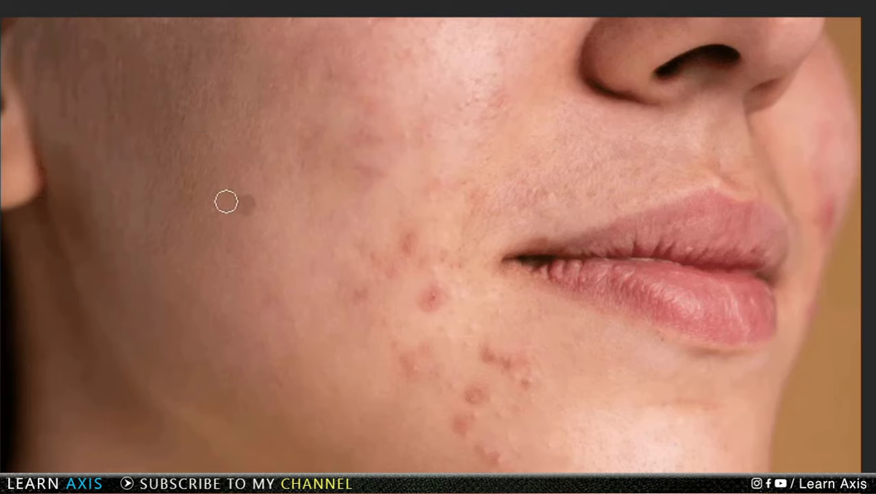
pyautogui.click(294, 170)
pyautogui.keyDown('alt'); pyautogui.click(427, 449); pyautogui.keyUp('alt')
pyautogui.click(328, 390)
pyautogui.click(290, 410)
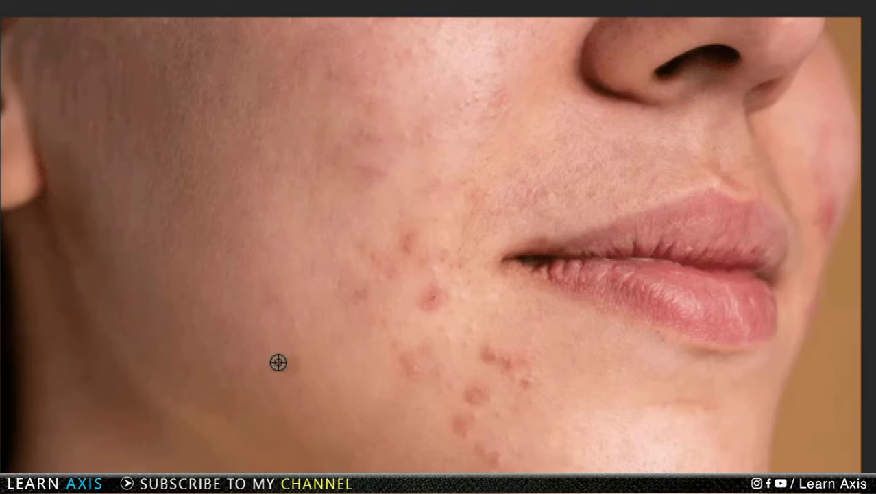
pyautogui.keyDown('alt'); pyautogui.click(277, 362); pyautogui.keyUp('alt')
pyautogui.click(287, 331)
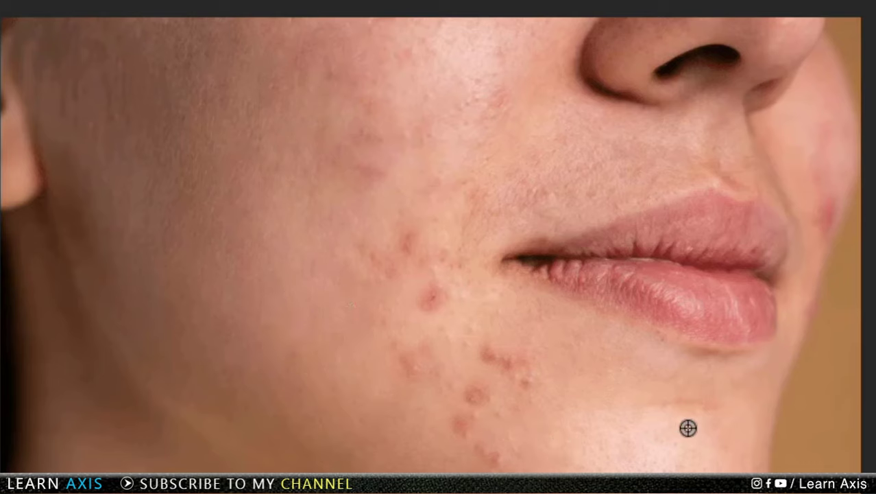
pyautogui.keyDown('alt'); pyautogui.click(642, 407); pyautogui.keyUp('alt')
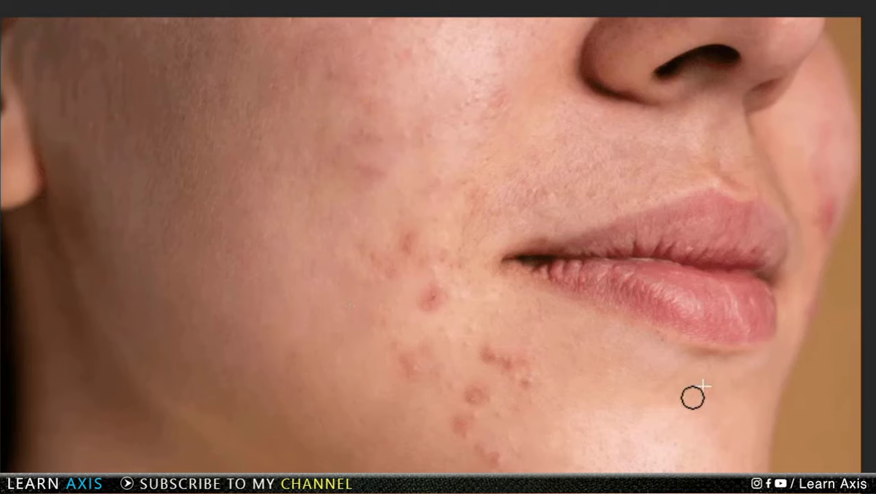
# Step: Heal the cluster of red marks below the corner of the mouth with skin sampled just above it
pyautogui.keyDown('alt'); pyautogui.click(505, 335); pyautogui.keyUp('alt')
pyautogui.click(491, 349)
pyautogui.keyDown('alt'); pyautogui.click(506, 335); pyautogui.keyUp('alt')
pyautogui.click(495, 359)
pyautogui.keyDown('alt'); pyautogui.click(512, 328); pyautogui.keyUp('alt')
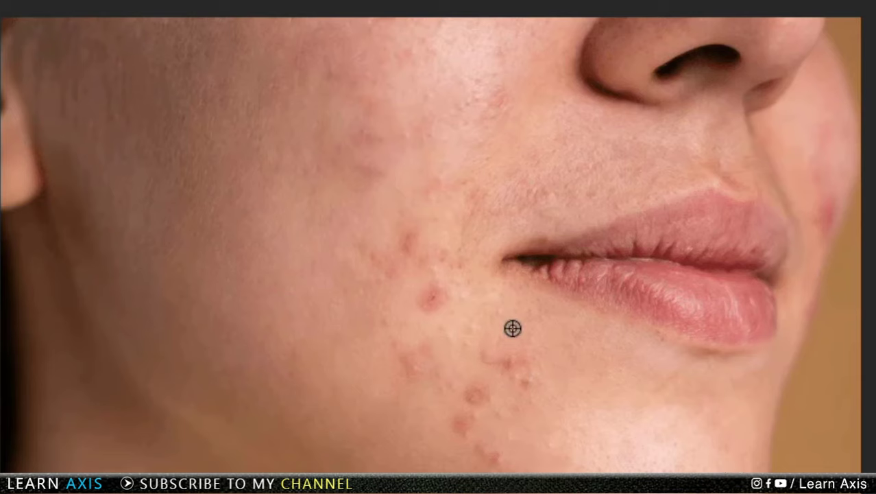
pyautogui.moveTo(503, 356)
pyautogui.mouseDown()
pyautogui.moveTo(525, 348)
pyautogui.moveTo(523, 386)
pyautogui.mouseUp()
# Step: Heal the round red blemishes on the side of the chin with skin sampled close to them
pyautogui.keyDown('alt'); pyautogui.click(460, 468); pyautogui.keyUp('alt')
pyautogui.moveTo(458, 449); pyautogui.dragTo(464, 417)
pyautogui.keyDown('alt'); pyautogui.click(448, 455); pyautogui.keyUp('alt')
pyautogui.keyDown('alt'); pyautogui.click(443, 462); pyautogui.keyUp('alt')
pyautogui.moveTo(488, 458); pyautogui.dragTo(491, 465)
pyautogui.moveTo(472, 404); pyautogui.dragTo(471, 397)
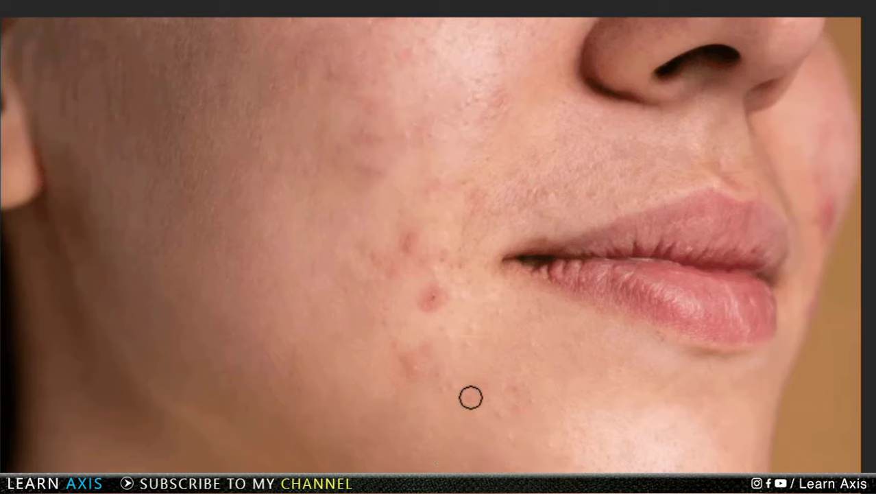
# Step: Heal the reddish patch on the lower cheek using clean skin sampled beside it
pyautogui.keyDown('alt'); pyautogui.click(369, 352); pyautogui.keyUp('alt')
pyautogui.moveTo(392, 351); pyautogui.dragTo(421, 350)
pyautogui.keyDown('alt'); pyautogui.click(364, 343); pyautogui.keyUp('alt')
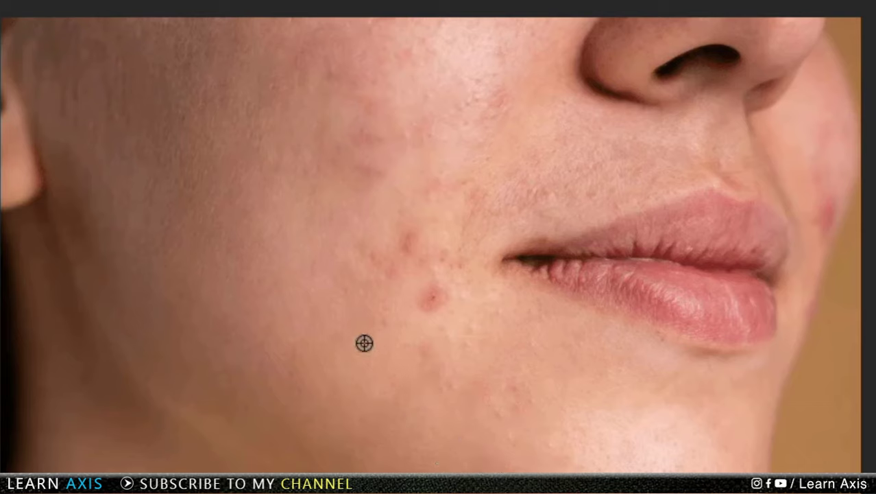
pyautogui.moveTo(340, 346); pyautogui.dragTo(316, 348)
# Step: Heal the large red pimple and the small marks on the cheek beside the corner of the mouth
pyautogui.keyDown('alt'); pyautogui.click(370, 285); pyautogui.keyUp('alt')
pyautogui.moveTo(424, 302); pyautogui.dragTo(432, 286)
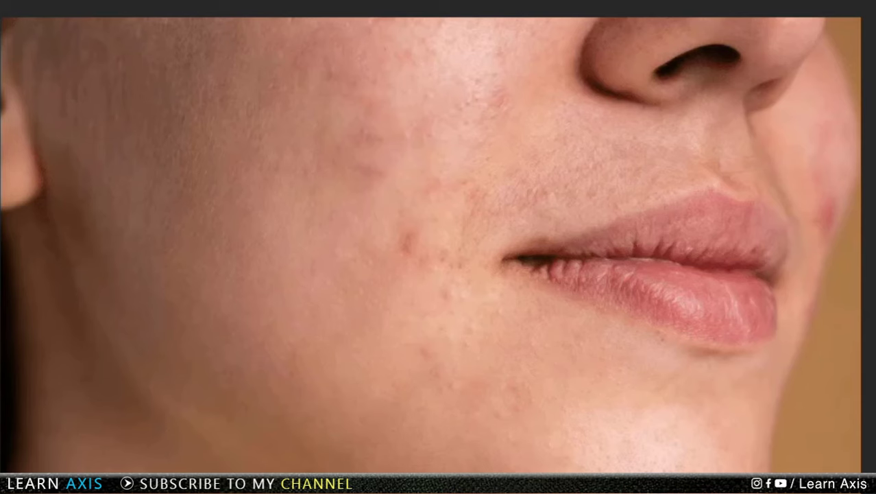
pyautogui.keyDown('alt'); pyautogui.click(385, 254); pyautogui.keyUp('alt')
pyautogui.moveTo(411, 244); pyautogui.dragTo(432, 254)
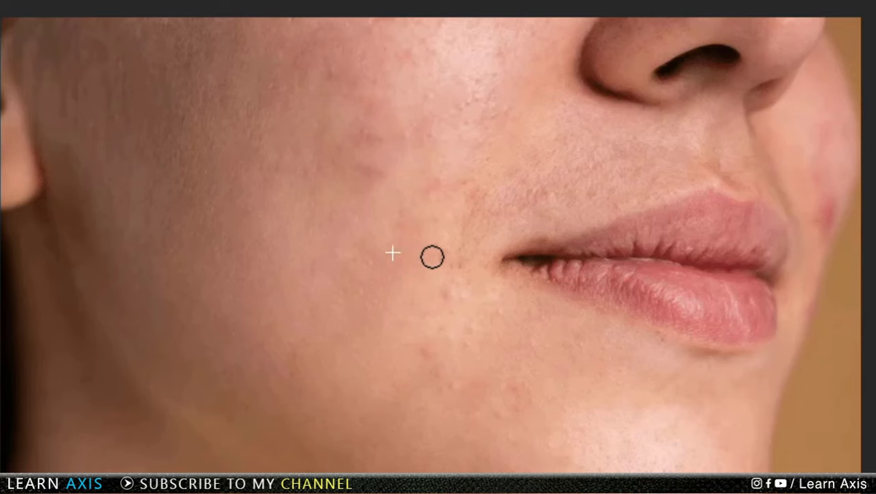
pyautogui.keyDown('alt'); pyautogui.click(456, 217); pyautogui.keyUp('alt')
pyautogui.click(456, 235)
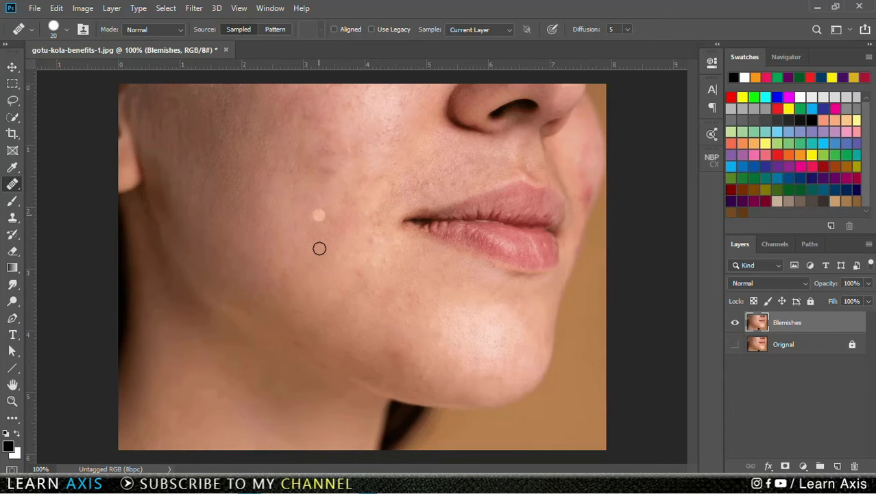
# Step: Even out the upper cheek near the ear with the Patch Tool in Destination mode, using an adjacent skin area
pyautogui.rightClick(15, 185)
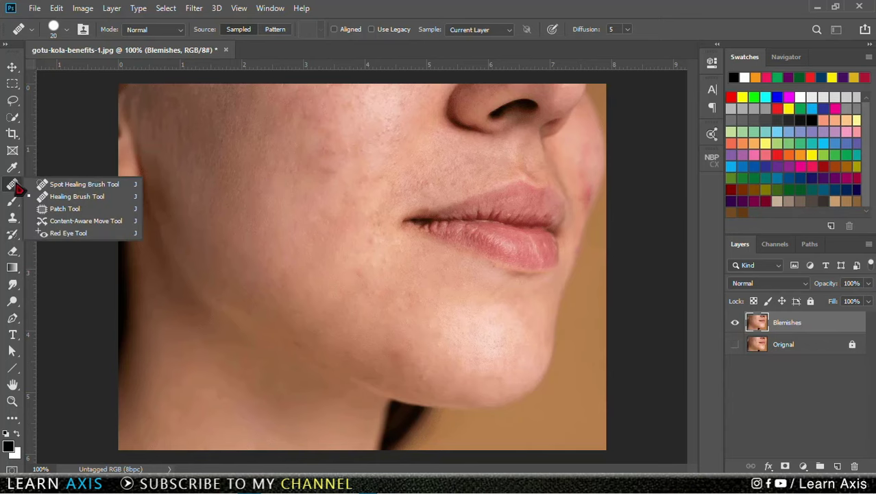
pyautogui.click(62, 209)
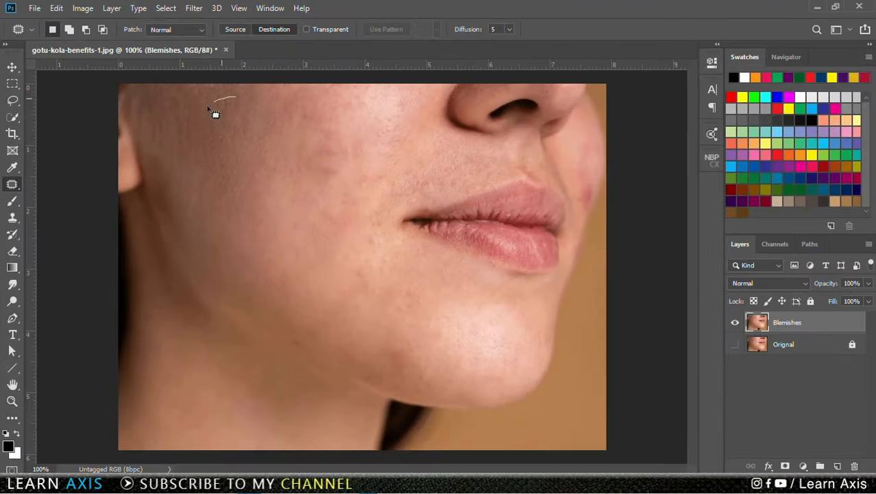
pyautogui.moveTo(209, 109)
pyautogui.mouseDown()
pyautogui.moveTo(203, 161)
pyautogui.moveTo(213, 193)
pyautogui.moveTo(221, 202)
pyautogui.moveTo(257, 200)
pyautogui.moveTo(270, 134)
pyautogui.moveTo(258, 101)
pyautogui.moveTo(222, 99)
pyautogui.mouseUp()
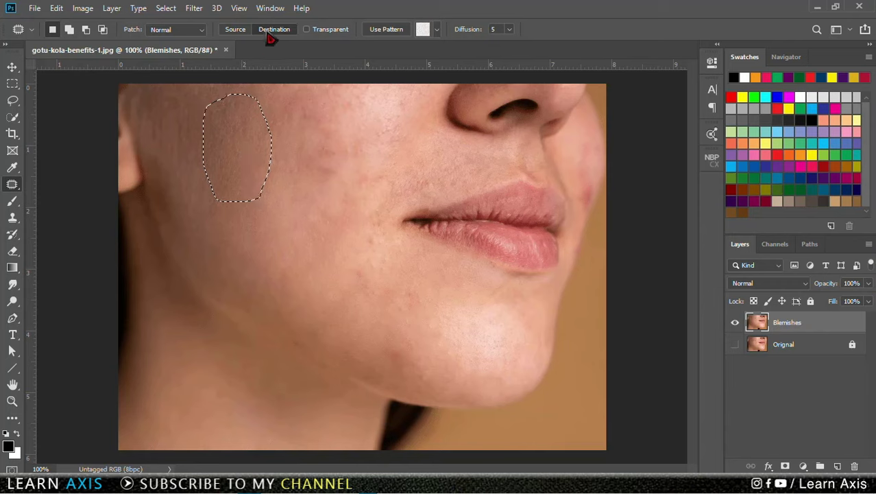
pyautogui.moveTo(206, 114); pyautogui.dragTo(237, 185)
pyautogui.moveTo(224, 117); pyautogui.dragTo(207, 115)
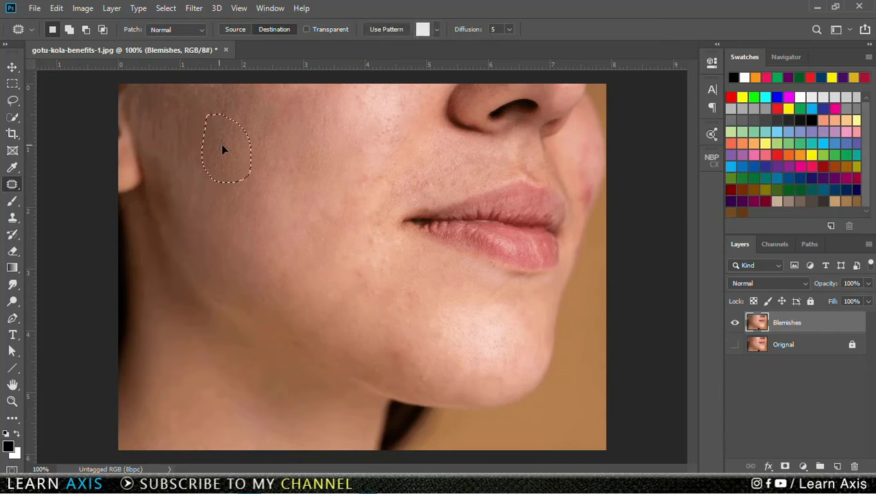
pyautogui.moveTo(221, 144); pyautogui.dragTo(273, 148)
pyautogui.click(251, 164)
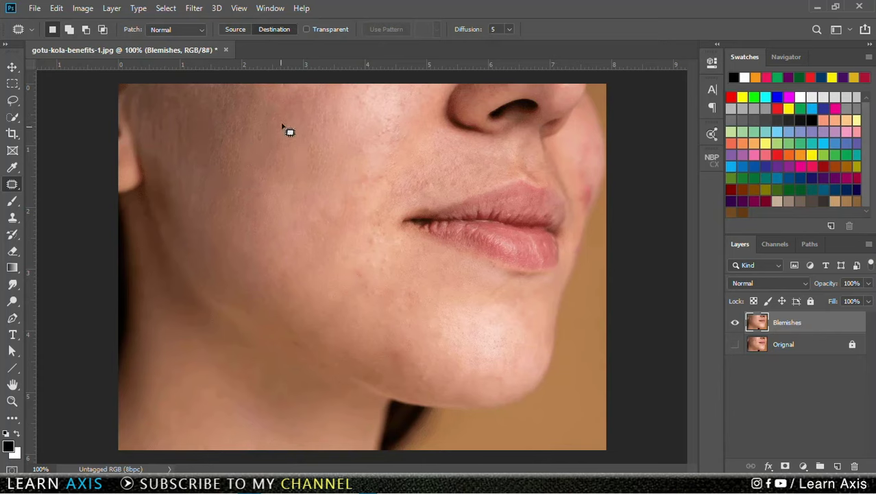
# Step: Patch the blotchy upper cheek toward the nose with smooth skin outlined beside it
pyautogui.moveTo(311, 96); pyautogui.dragTo(281, 98)
pyautogui.moveTo(278, 109); pyautogui.dragTo(367, 104)
pyautogui.moveTo(311, 132)
pyautogui.mouseDown()
pyautogui.moveTo(283, 129)
pyautogui.moveTo(370, 145)
pyautogui.mouseUp()
pyautogui.click(311, 159)
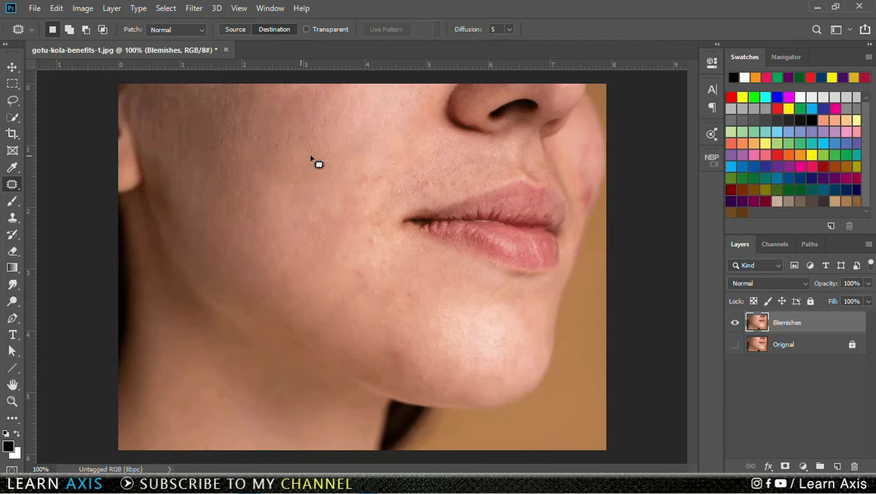
# Step: Patch the uneven skin on the middle of the cheek and just below it with outlined smooth areas
pyautogui.moveTo(311, 158); pyautogui.dragTo(277, 140)
pyautogui.moveTo(248, 181); pyautogui.dragTo(334, 187)
pyautogui.moveTo(287, 175)
pyautogui.mouseDown()
pyautogui.moveTo(268, 227)
pyautogui.moveTo(277, 199)
pyautogui.mouseUp()
pyautogui.moveTo(259, 228); pyautogui.dragTo(295, 276)
pyautogui.click(273, 254)
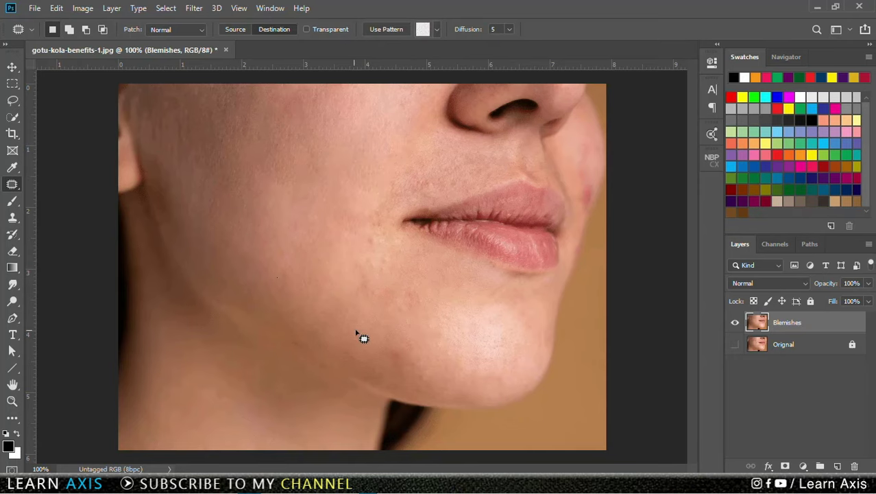
# Step: Patch the uneven skin beside and below the corner of the mouth with smooth lower-cheek skin
pyautogui.click(358, 336)
pyautogui.moveTo(357, 331); pyautogui.dragTo(339, 286)
pyautogui.moveTo(332, 291); pyautogui.dragTo(374, 242)
pyautogui.moveTo(333, 275); pyautogui.dragTo(334, 277)
pyautogui.moveTo(333, 292); pyautogui.dragTo(381, 255)
pyautogui.click(332, 296)
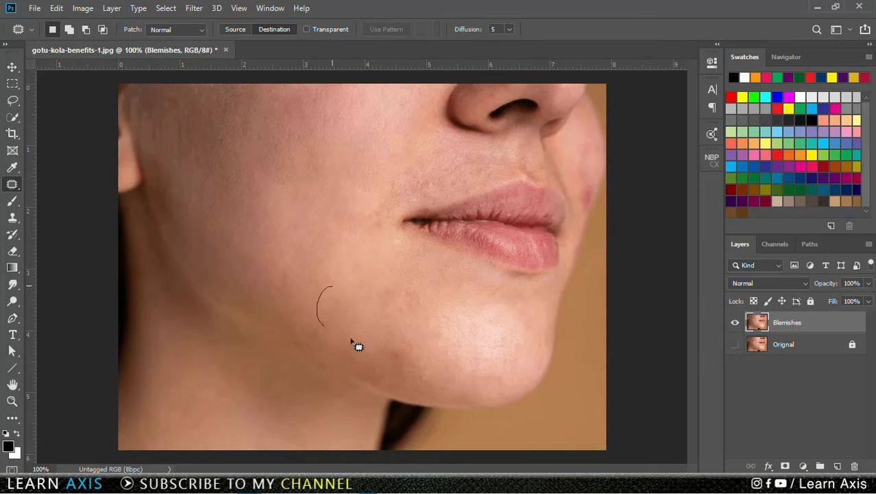
# Step: Patch the blemished area between the lower cheek and the chin with smooth skin from the jaw side
pyautogui.moveTo(351, 341); pyautogui.dragTo(333, 287)
pyautogui.moveTo(353, 318); pyautogui.dragTo(419, 293)
pyautogui.moveTo(326, 320); pyautogui.dragTo(330, 322)
pyautogui.moveTo(343, 336); pyautogui.dragTo(398, 335)
pyautogui.click(402, 326)
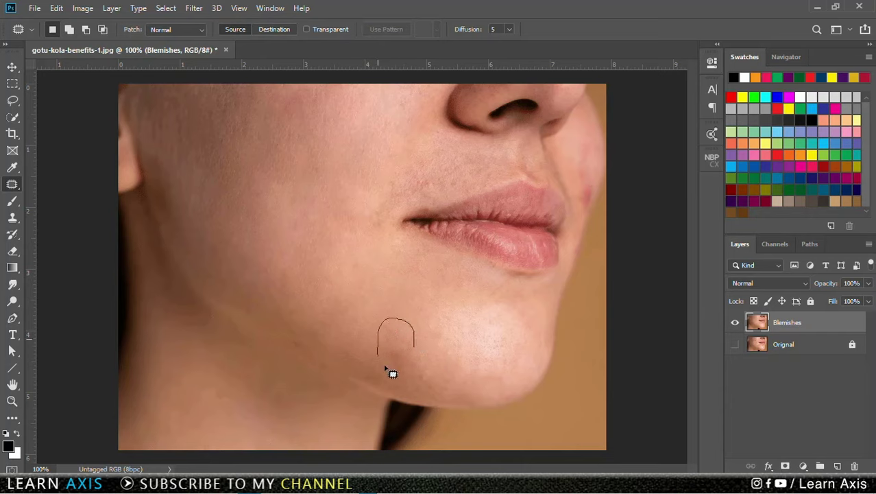
# Step: Patch the uneven skin beside the chin, on its lower edge and along the jawline with nearby smooth skin
pyautogui.moveTo(414, 332)
pyautogui.mouseDown()
pyautogui.moveTo(322, 302)
pyautogui.moveTo(317, 284)
pyautogui.moveTo(338, 272)
pyautogui.mouseUp()
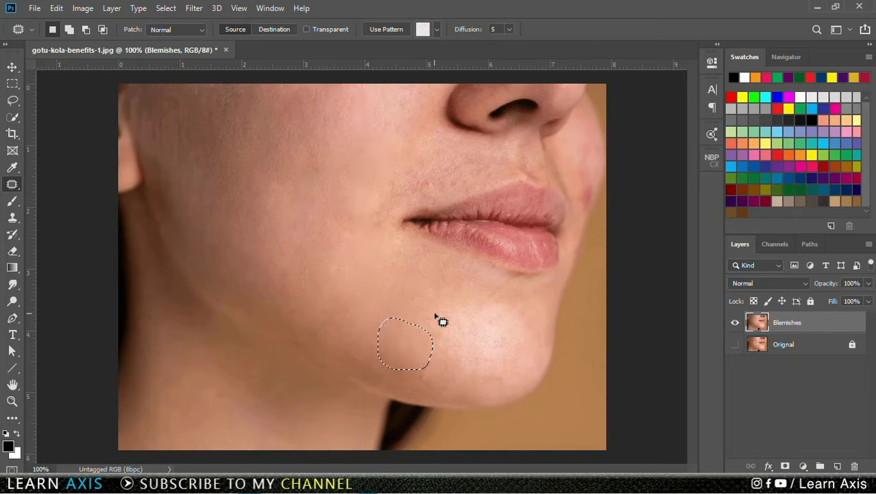
pyautogui.hotkey('ctrl', 'd')
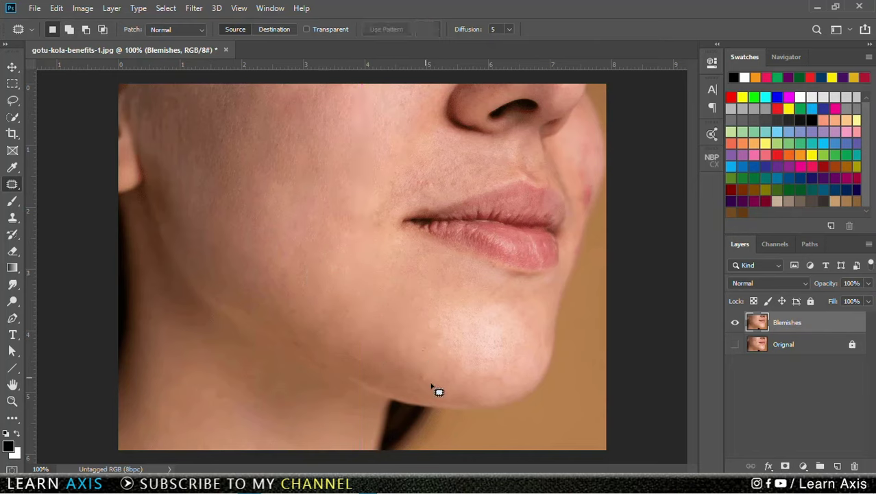
pyautogui.moveTo(422, 388)
pyautogui.mouseDown()
pyautogui.moveTo(422, 378)
pyautogui.moveTo(374, 352)
pyautogui.mouseUp()
pyautogui.hotkey('ctrl', 'd')
pyautogui.moveTo(286, 331); pyautogui.dragTo(260, 319)
pyautogui.hotkey('ctrl', 'd')
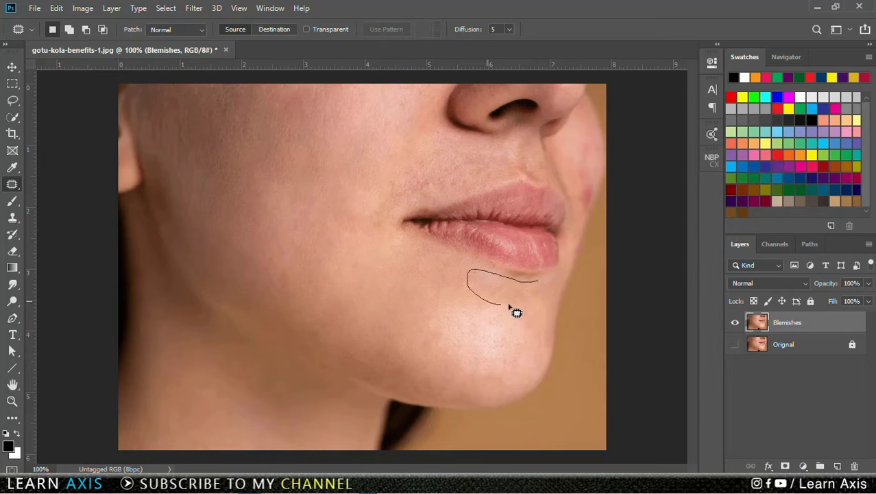
# Step: Patch the skin just under the lower lip and the large textured area above the upper lip with smooth skin
pyautogui.moveTo(542, 293)
pyautogui.mouseDown()
pyautogui.moveTo(538, 284)
pyautogui.moveTo(448, 272)
pyautogui.moveTo(422, 256)
pyautogui.moveTo(427, 266)
pyautogui.mouseUp()
pyautogui.hotkey('ctrl', 'd')
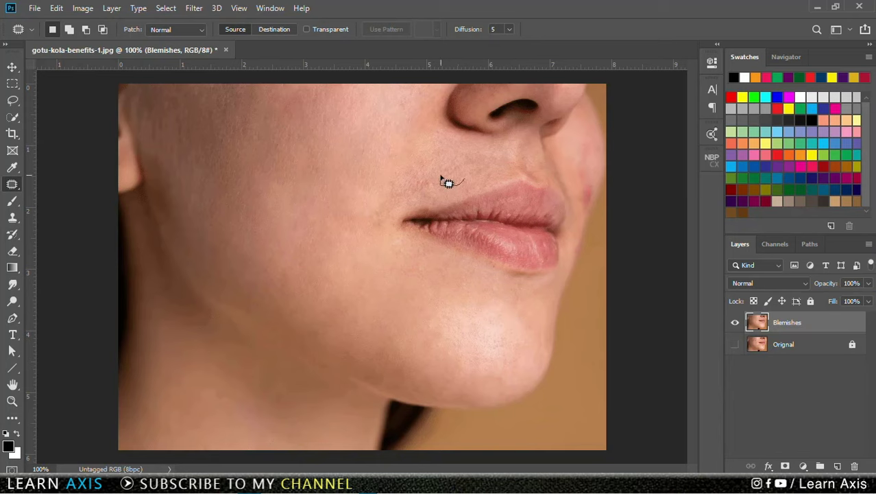
pyautogui.moveTo(410, 197); pyautogui.dragTo(411, 197)
pyautogui.hotkey('ctrl', 'd')
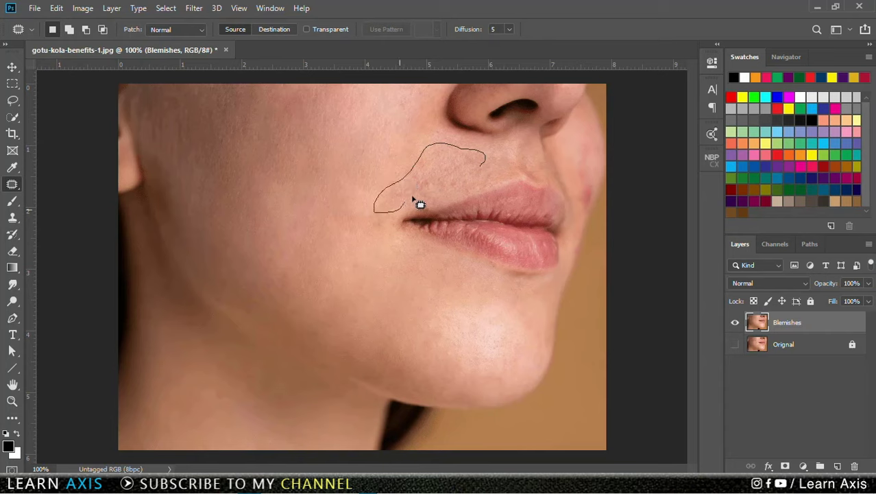
pyautogui.moveTo(414, 199); pyautogui.dragTo(463, 177)
pyautogui.moveTo(463, 176); pyautogui.dragTo(323, 156)
pyautogui.hotkey('ctrl', 'd')
# Step: Patch the cheek skin beside the nostril and the spot near the corner of the mouth with smooth nearby skin
pyautogui.moveTo(405, 101)
pyautogui.mouseDown()
pyautogui.moveTo(368, 239)
pyautogui.moveTo(452, 139)
pyautogui.mouseUp()
pyautogui.moveTo(419, 141); pyautogui.dragTo(362, 130)
pyautogui.hotkey('ctrl', 'd')
pyautogui.moveTo(391, 206); pyautogui.dragTo(411, 264)
pyautogui.hotkey('ctrl', 'd')
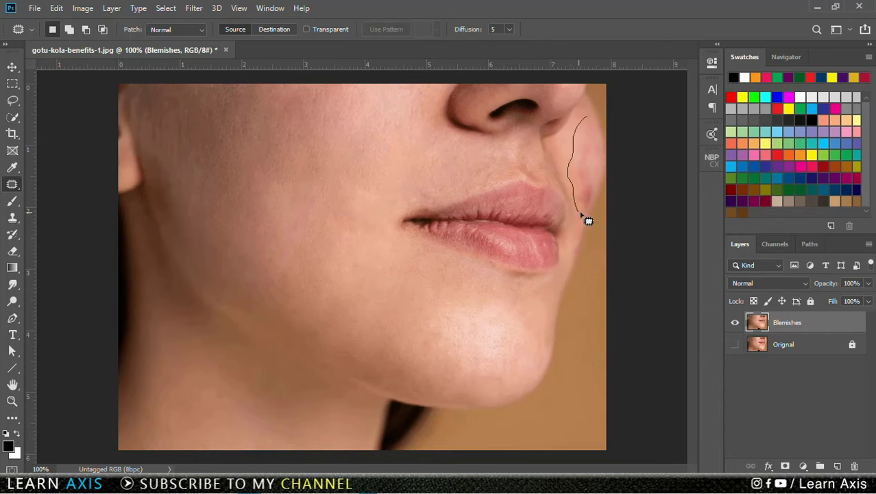
# Step: Patch the reddish spots along the edge of the far cheek with clean skin from other parts of the face
pyautogui.moveTo(598, 132); pyautogui.dragTo(587, 118)
pyautogui.moveTo(583, 165); pyautogui.dragTo(566, 221)
pyautogui.hotkey('ctrl', 'd')
pyautogui.moveTo(579, 153); pyautogui.dragTo(594, 131)
pyautogui.moveTo(585, 164); pyautogui.dragTo(393, 170)
pyautogui.hotkey('ctrl', 'd')
pyautogui.moveTo(589, 115); pyautogui.dragTo(579, 147)
pyautogui.moveTo(577, 150); pyautogui.dragTo(426, 280)
pyautogui.hotkey('ctrl', 'd')
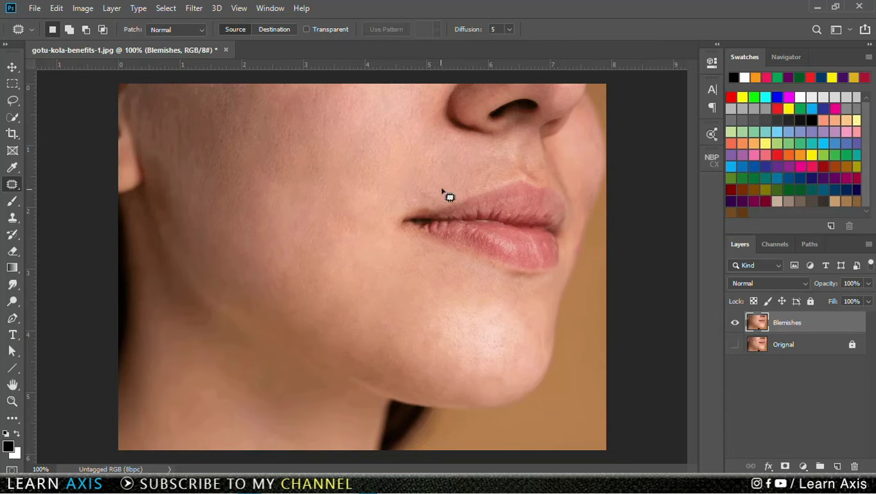
# Step: Patch the remaining uneven skin between the nose and the upper lip with smooth skin from the cheek
pyautogui.moveTo(442, 190); pyautogui.dragTo(444, 195)
pyautogui.moveTo(426, 197); pyautogui.dragTo(393, 168)
pyautogui.hotkey('ctrl', 'd')
pyautogui.moveTo(447, 147); pyautogui.dragTo(446, 152)
pyautogui.moveTo(426, 162); pyautogui.dragTo(364, 155)
pyautogui.hotkey('ctrl', 'd')
pyautogui.moveTo(504, 154); pyautogui.dragTo(354, 161)
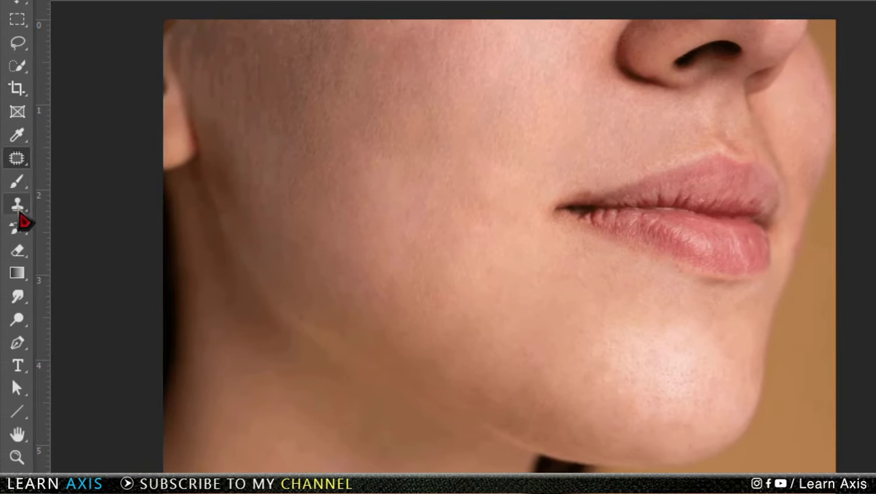
# Step: Switch to the Clone Stamp tool and set its opacity to 25%
pyautogui.click(21, 216)
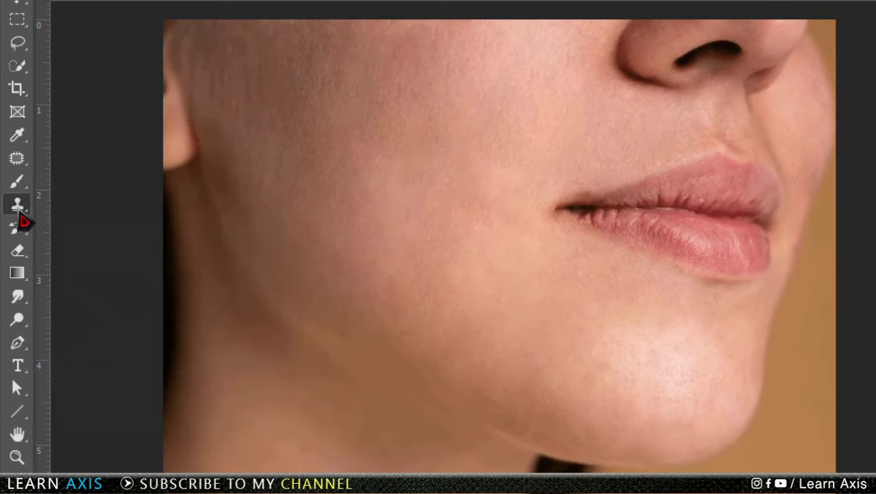
pyautogui.rightClick(20, 216)
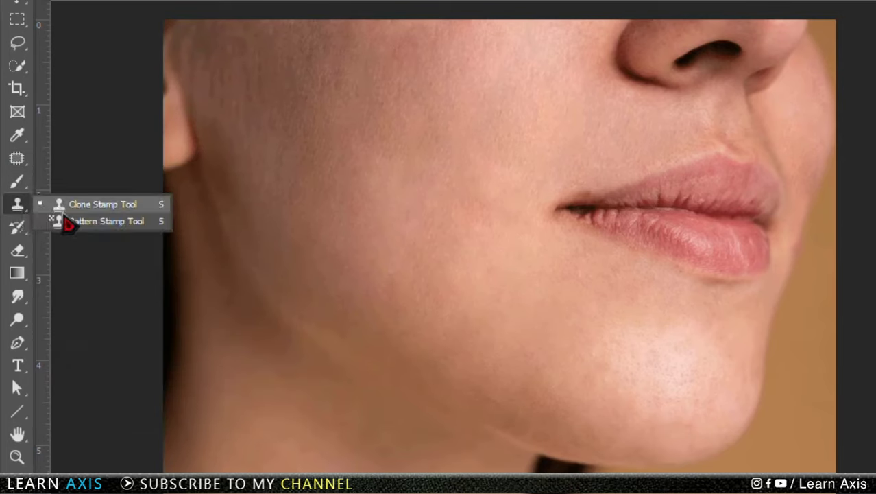
pyautogui.click(71, 205)
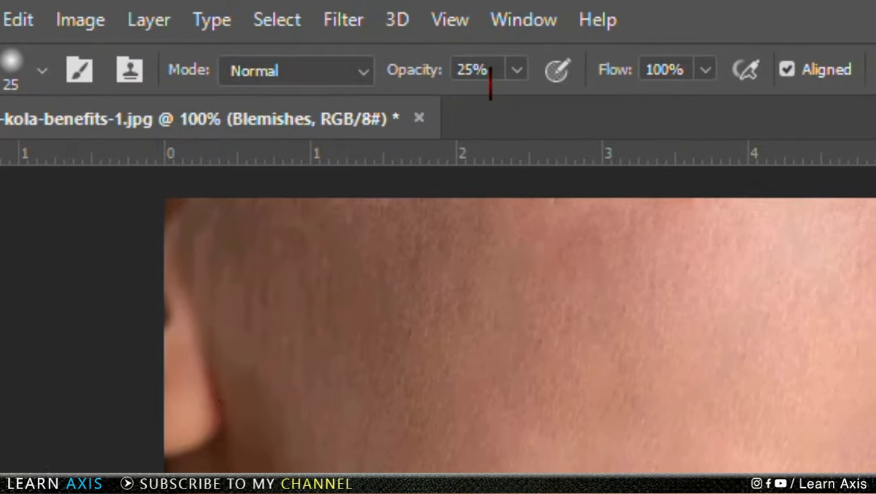
pyautogui.moveTo(489, 78); pyautogui.dragTo(445, 84)
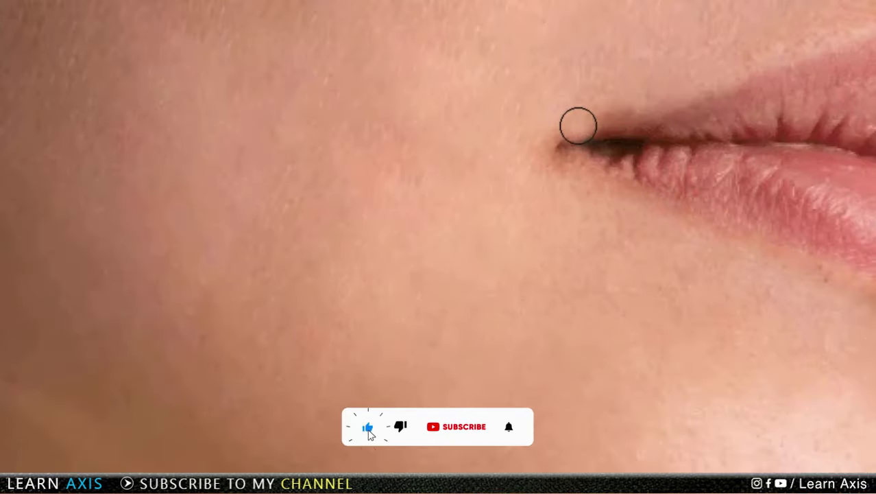
# Step: Clone smooth skin above and around the corner of the mouth, keeping the sampling on Current Layer
pyautogui.moveTo(594, 76)
pyautogui.mouseDown()
pyautogui.moveTo(643, 94)
pyautogui.moveTo(571, 117)
pyautogui.moveTo(626, 102)
pyautogui.mouseUp()
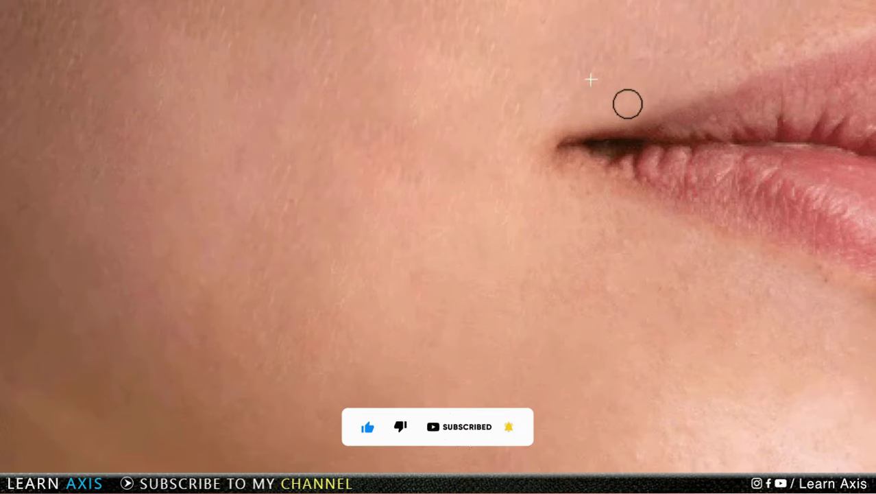
pyautogui.keyDown('alt'); pyautogui.click(527, 140); pyautogui.keyUp('alt')
pyautogui.moveTo(542, 135)
pyautogui.mouseDown()
pyautogui.moveTo(555, 179)
pyautogui.moveTo(577, 178)
pyautogui.moveTo(548, 163)
pyautogui.mouseUp()
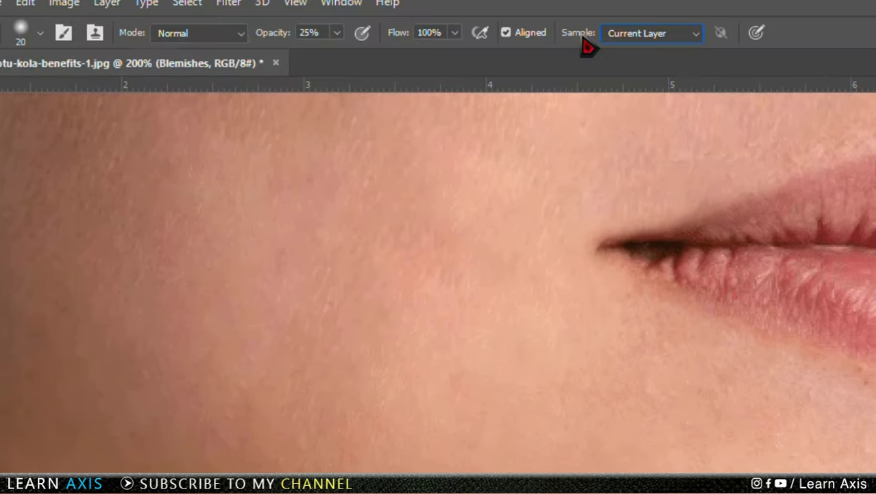
pyautogui.click(662, 38)
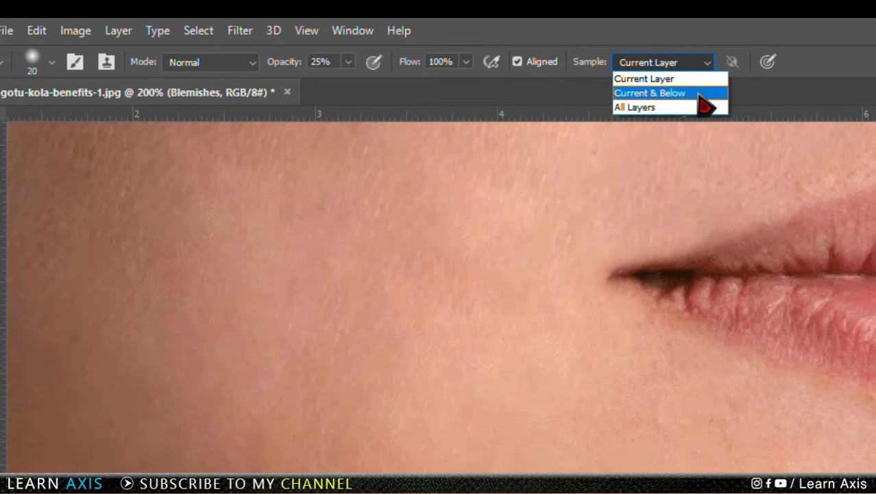
pyautogui.click(694, 39)
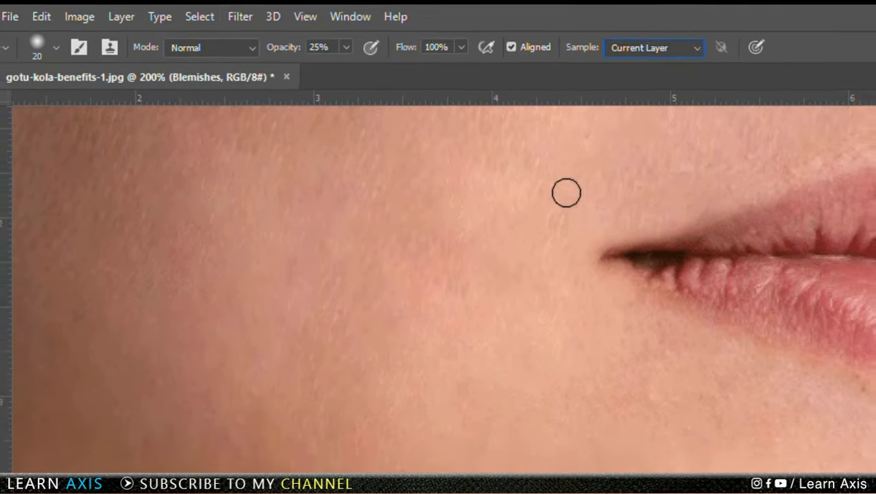
# Step: Clone smooth skin along the underside of the lower lip and along the edge above the upper lip
pyautogui.moveTo(660, 308); pyautogui.dragTo(623, 290)
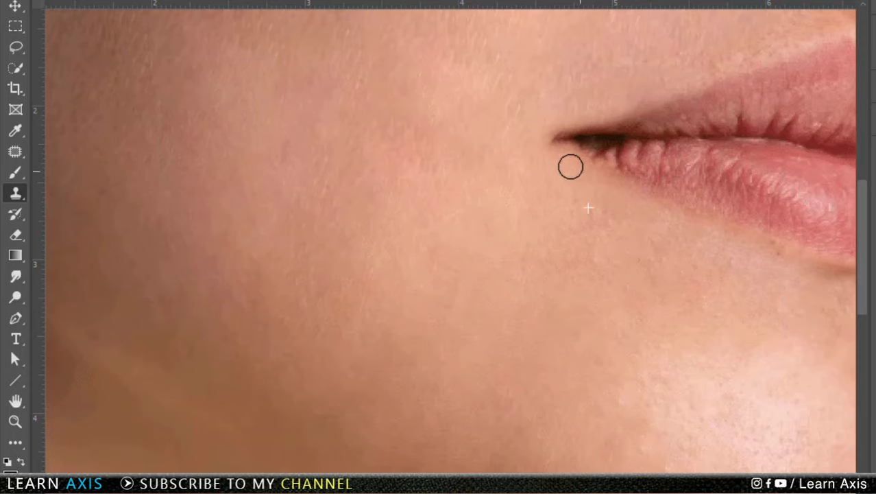
pyautogui.hscroll(3, 628, 270)
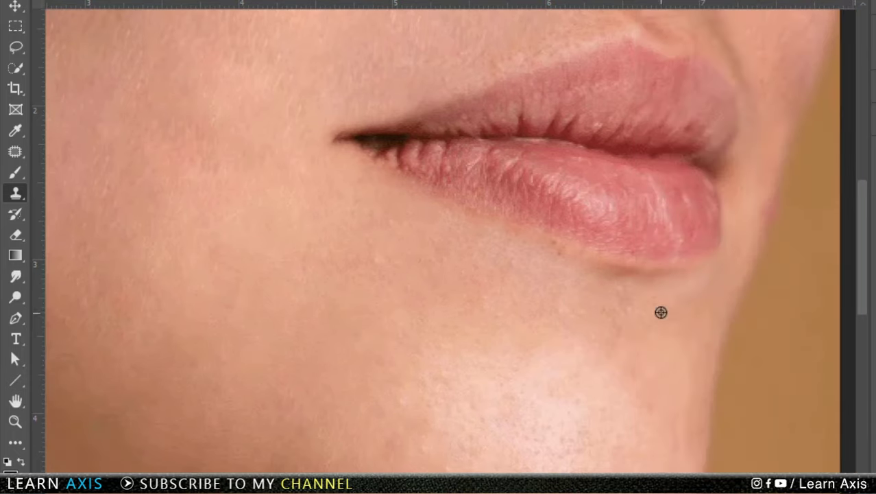
pyautogui.keyDown('alt'); pyautogui.click(661, 312); pyautogui.keyUp('alt')
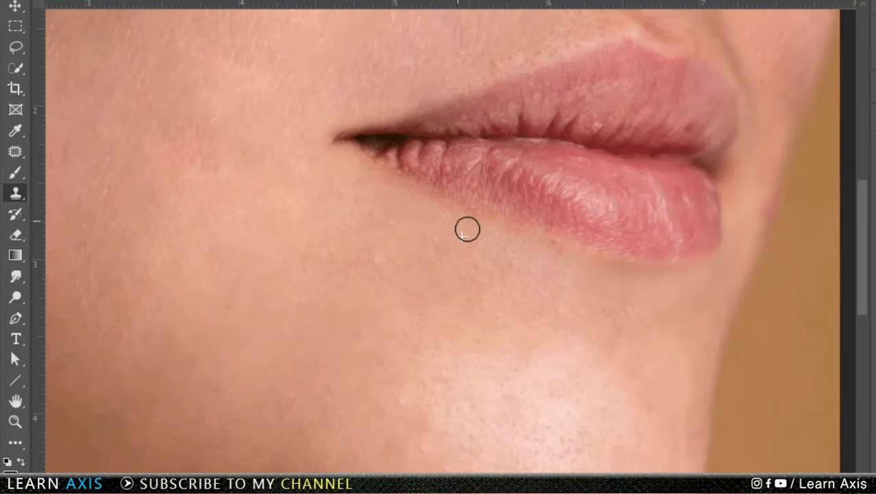
pyautogui.scroll(2, 416, 225)
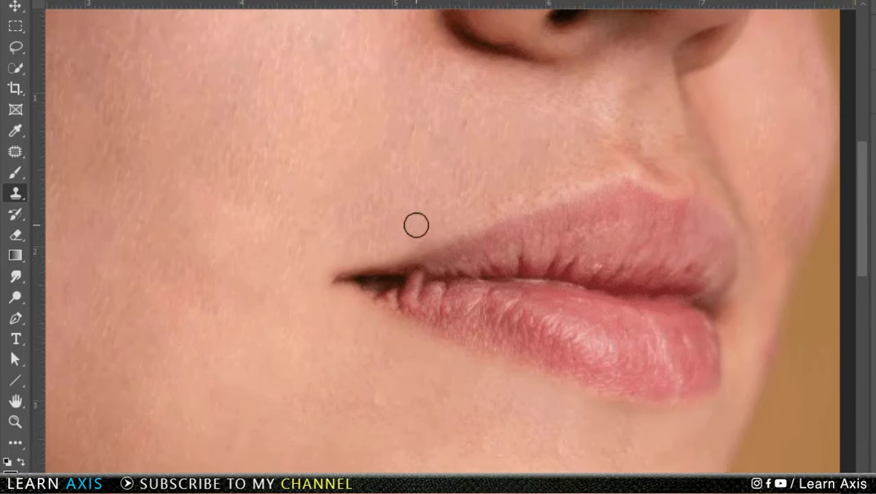
pyautogui.scroll(2, 417, 225)
pyautogui.hscroll(6, 508, 221)
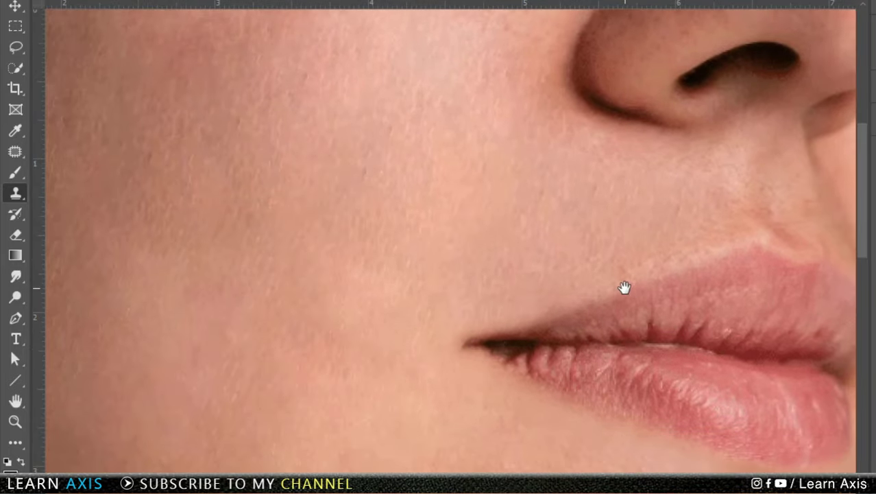
# Step: Fit the whole photo in the view and switch back to the Patch tool
pyautogui.hotkey('ctrl', '0')
pyautogui.rightClick(16, 195)
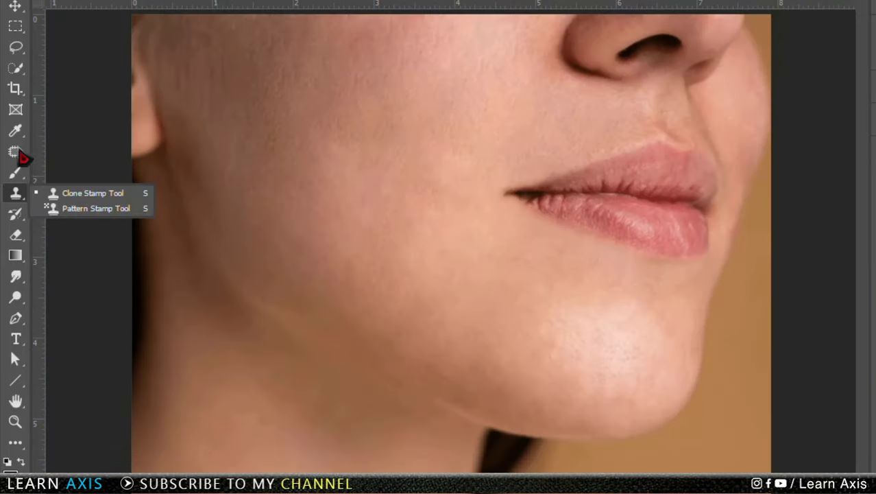
pyautogui.click(17, 152)
pyautogui.moveTo(491, 55)
pyautogui.mouseDown()
pyautogui.moveTo(490, 26)
pyautogui.moveTo(478, 43)
pyautogui.mouseUp()
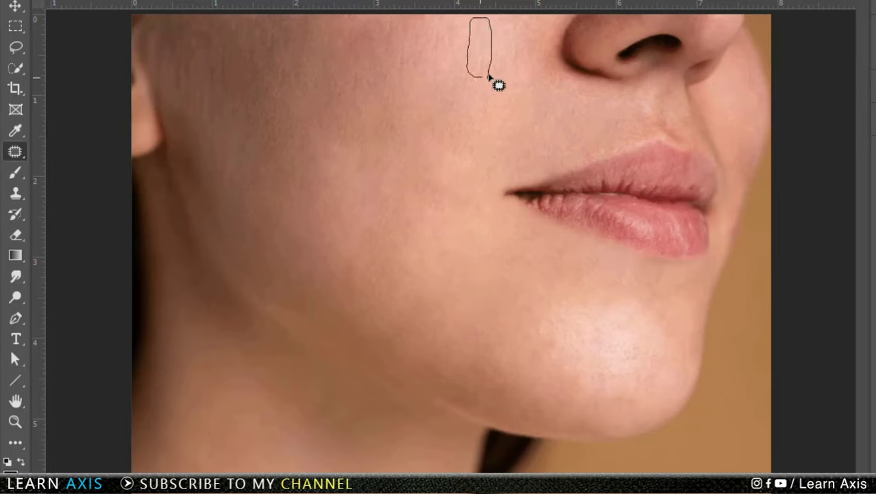
pyautogui.moveTo(489, 77)
pyautogui.mouseDown()
pyautogui.moveTo(454, 48)
pyautogui.moveTo(443, 59)
pyautogui.moveTo(514, 56)
pyautogui.mouseUp()
pyautogui.hotkey('ctrl', 'd')
pyautogui.hotkey('ctrl', 'z')
pyautogui.hotkey('ctrl', 'd')
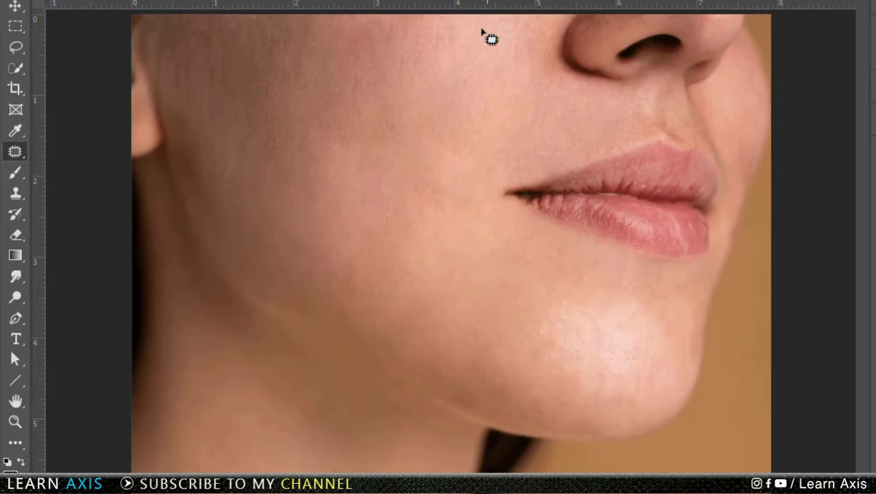
# Step: Patch the uneven strips on the upper cheek near the nose and mid-cheek with outlined smooth skin
pyautogui.moveTo(482, 31); pyautogui.dragTo(499, 85)
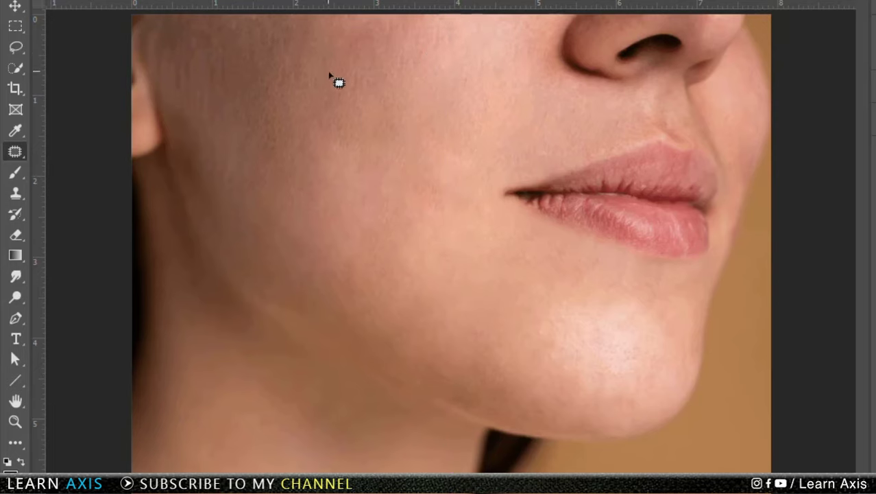
pyautogui.moveTo(373, 66); pyautogui.dragTo(388, 124)
pyautogui.moveTo(382, 66); pyautogui.dragTo(377, 64)
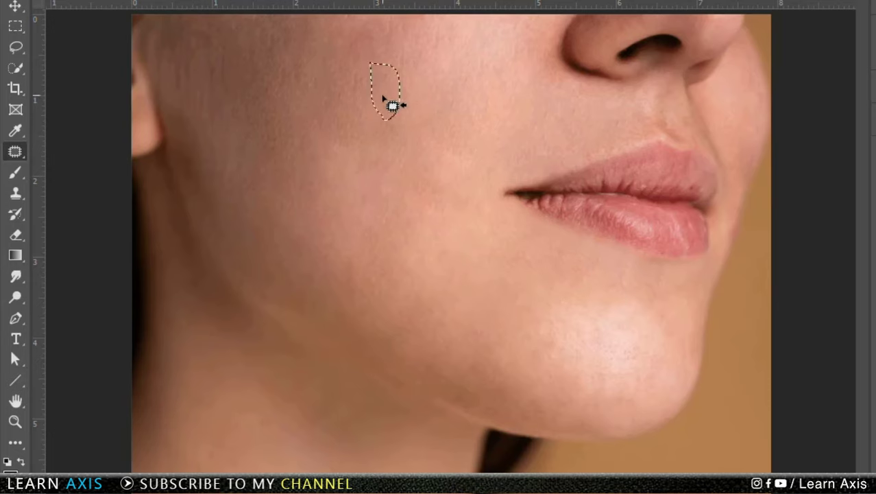
pyautogui.moveTo(386, 96)
pyautogui.mouseDown()
pyautogui.moveTo(458, 67)
pyautogui.moveTo(470, 50)
pyautogui.moveTo(477, 60)
pyautogui.mouseUp()
pyautogui.hotkey('ctrl', 'd')
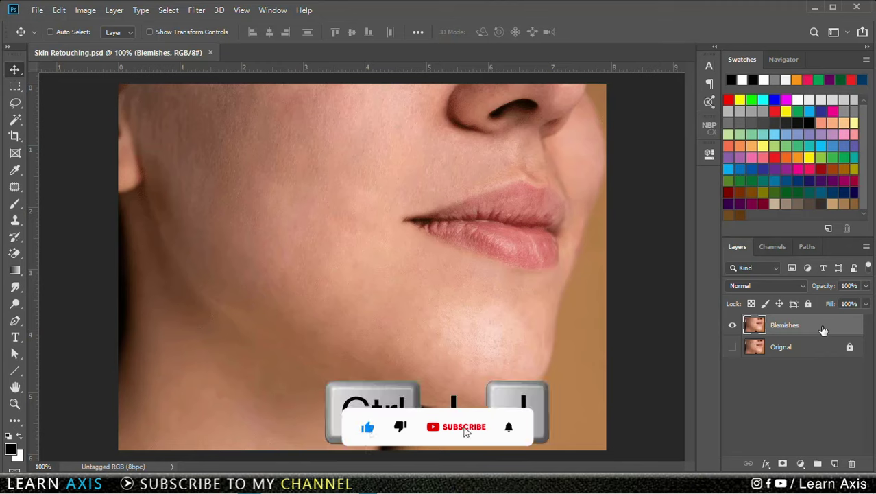
# Step: Duplicate the Blemishes layer twice, and lock and hide the Blemishes layer itself
pyautogui.hotkey('ctrl', 'j')
pyautogui.hotkey('ctrl', 'j')
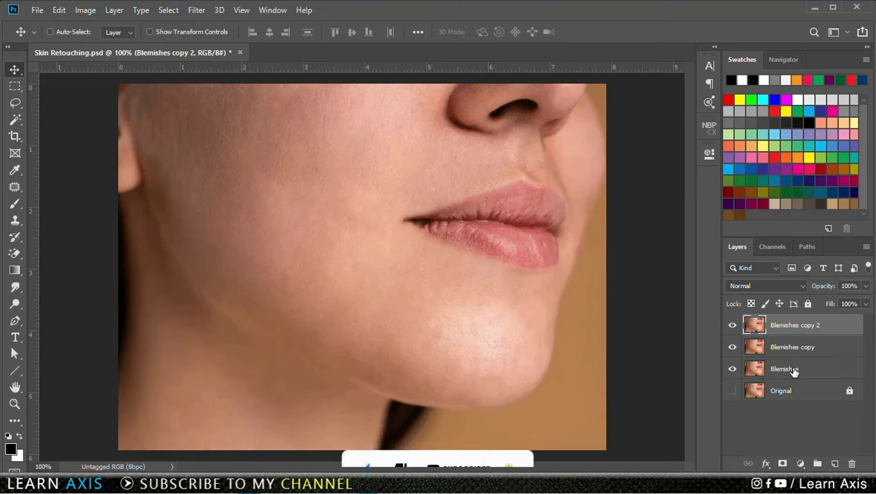
pyautogui.click(790, 370)
pyautogui.click(808, 303)
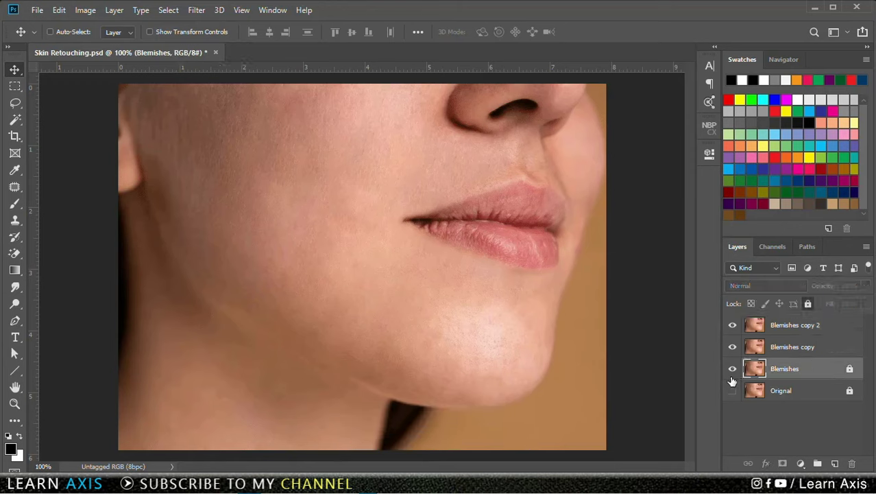
pyautogui.click(733, 369)
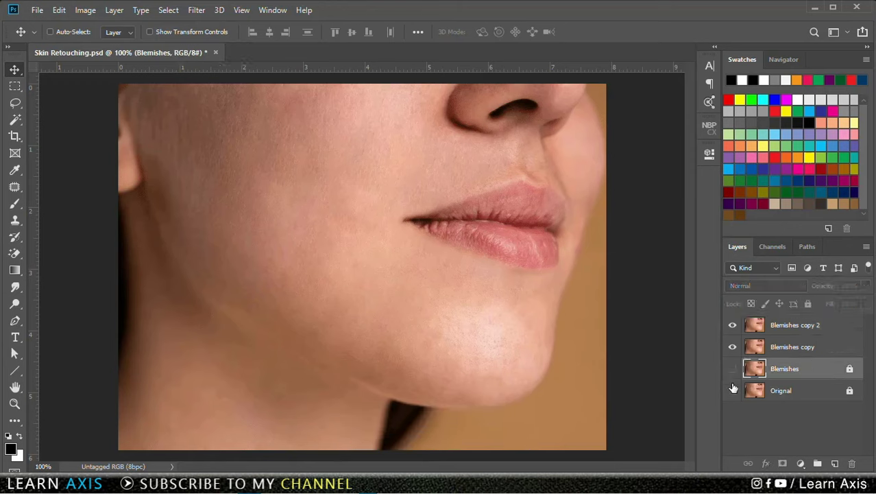
# Step: Rename the layer Blemishes copy as Low Frequency
pyautogui.click(787, 348)
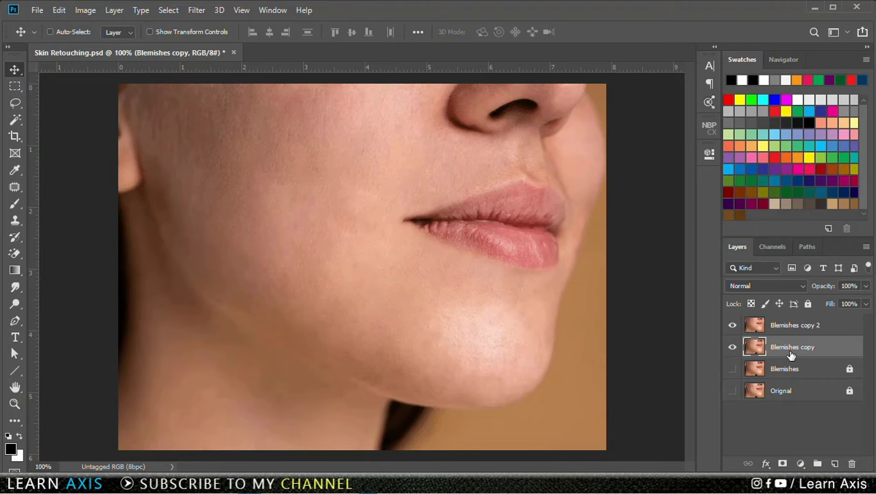
pyautogui.doubleClick(791, 348)
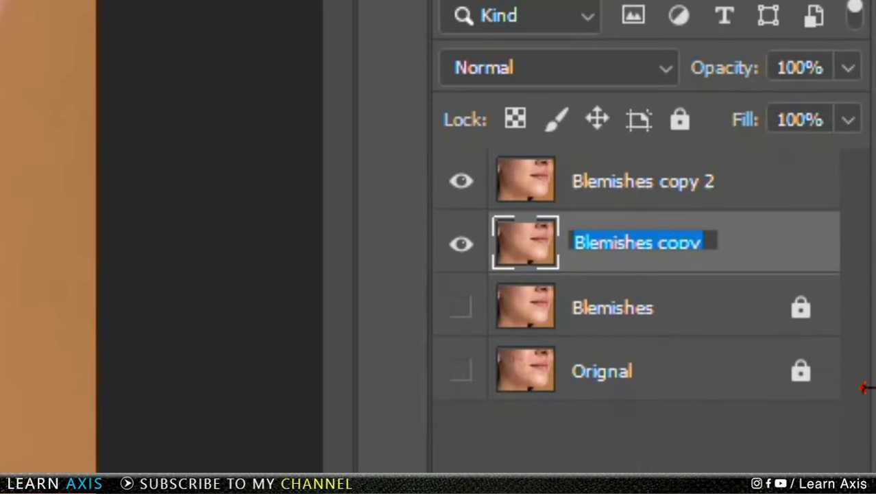
pyautogui.write('Lo')
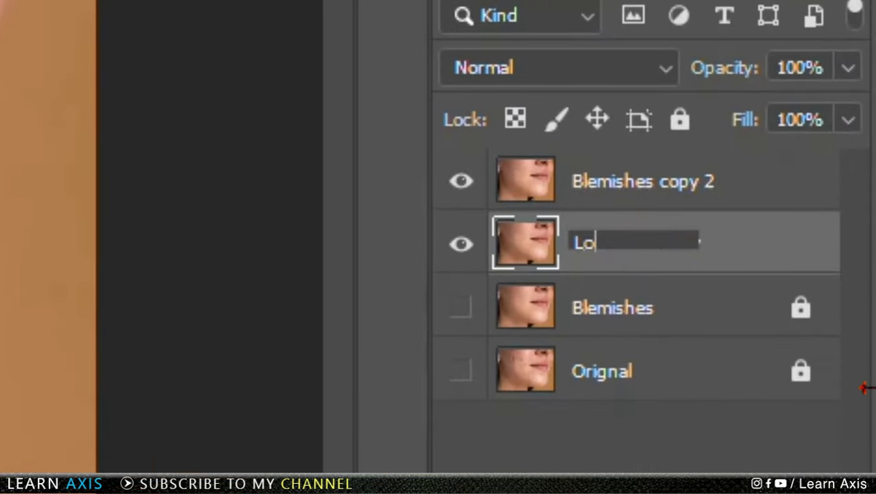
pyautogui.write('w Frequency')
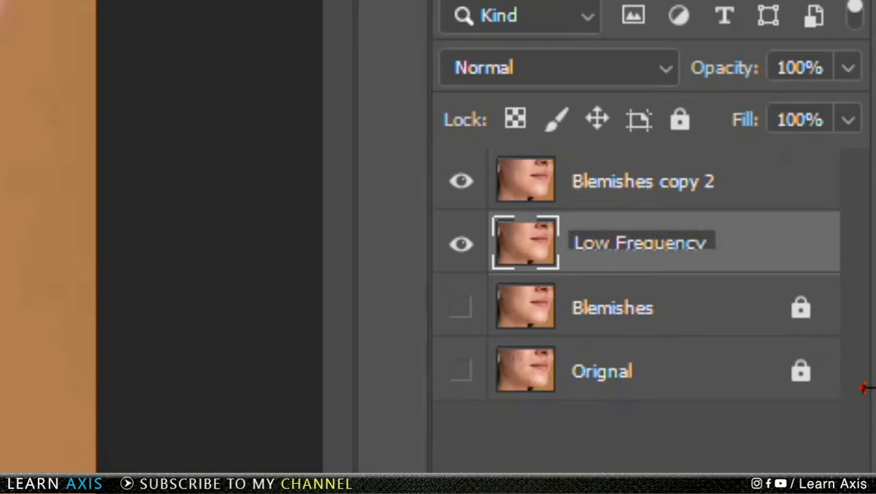
pyautogui.press('Return')
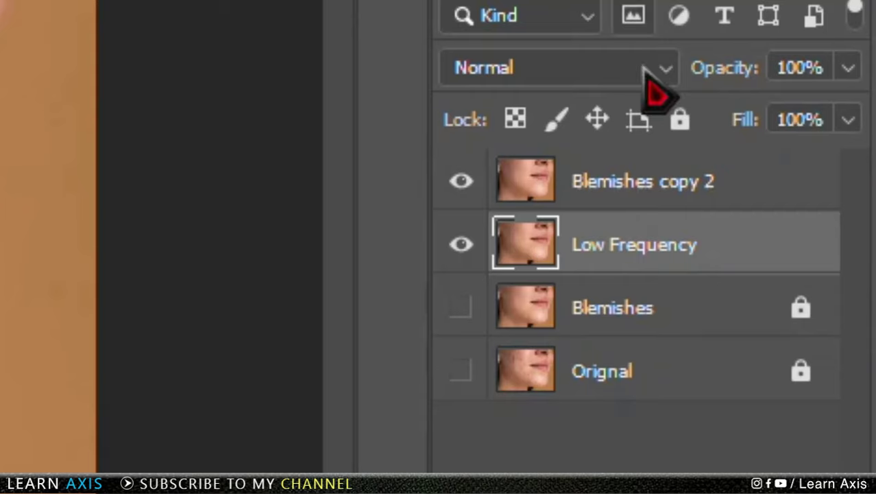
# Step: Rename the layer Blemishes copy 2 as High Frequency
pyautogui.doubleClick(643, 182)
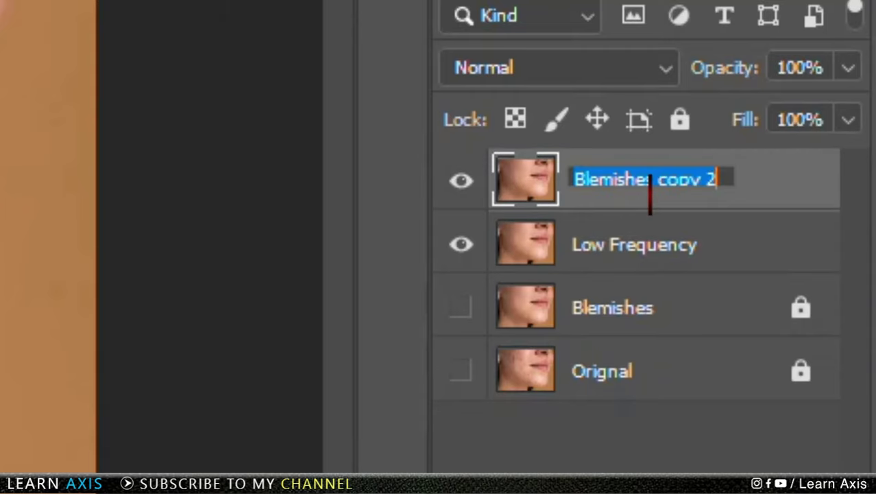
pyautogui.write('High ')
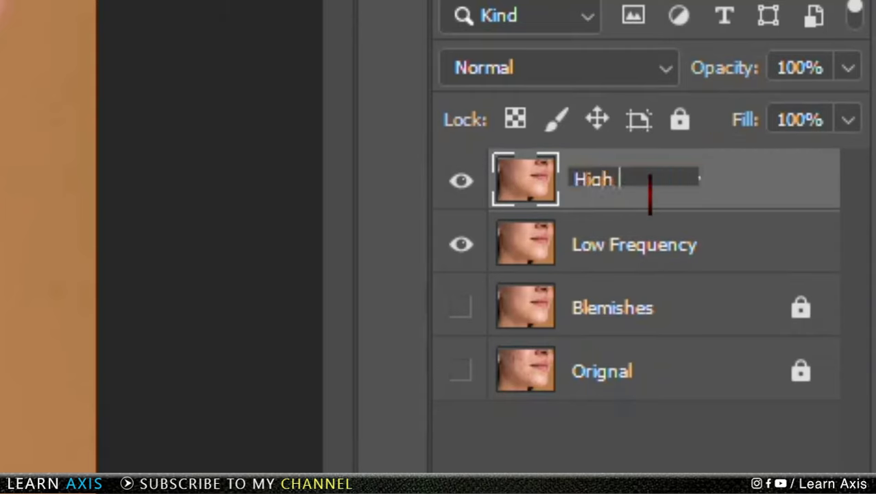
pyautogui.write('Frequency')
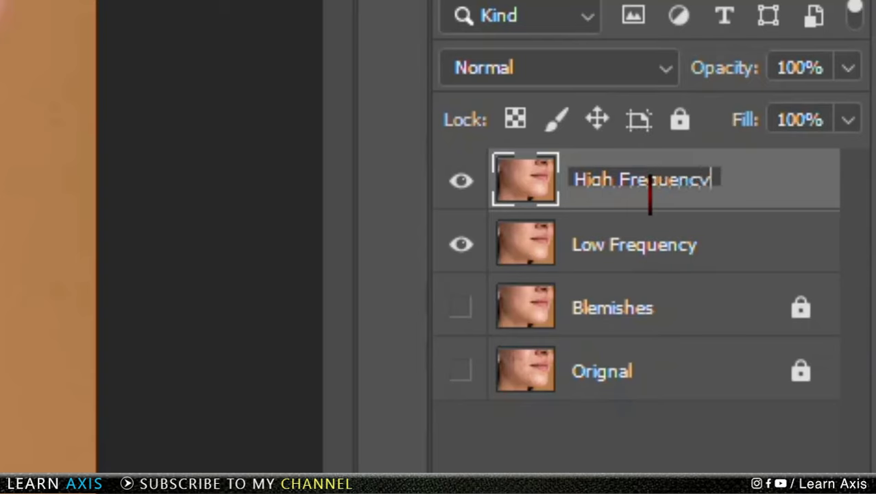
pyautogui.press('Return')
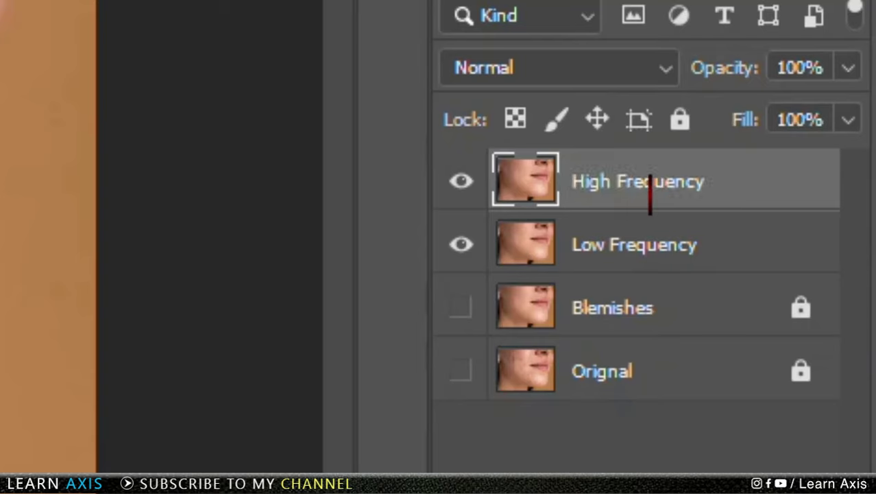
# Step: Group the High Frequency and Low Frequency layers together and expand the group
pyautogui.keyDown('shift'); pyautogui.click(725, 260); pyautogui.keyUp('shift')
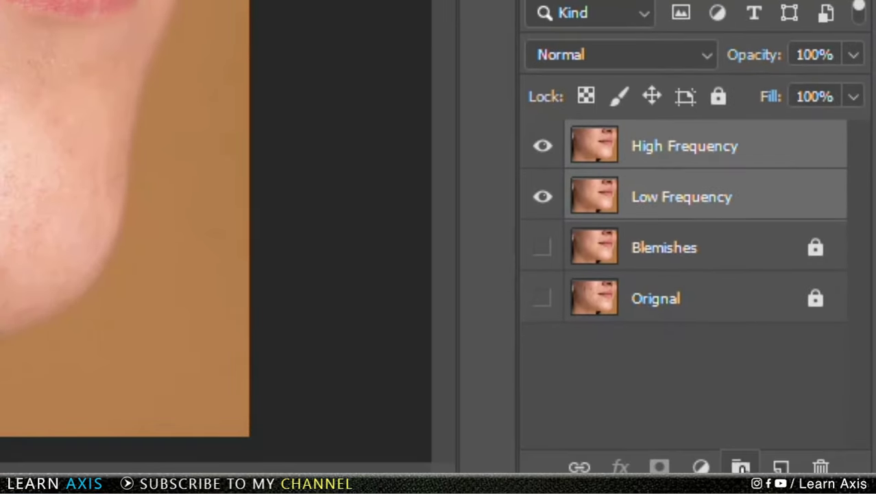
pyautogui.hotkey('ctrl', 'g')
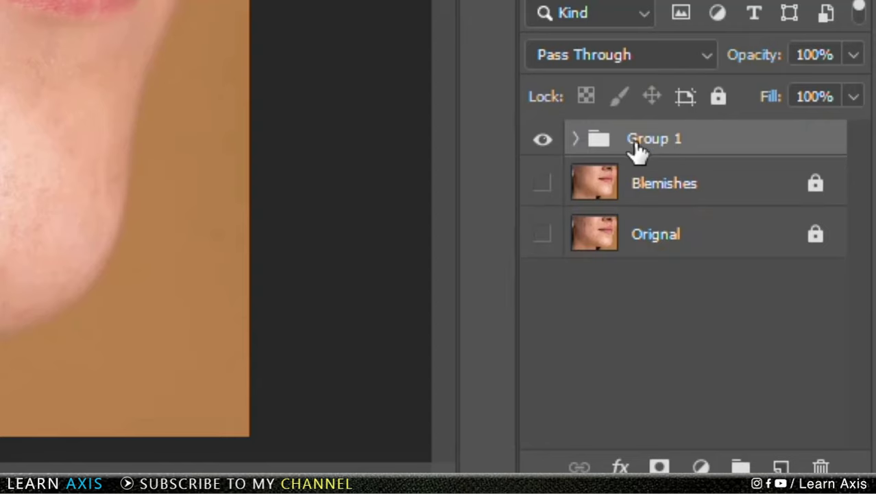
pyautogui.click(575, 139)
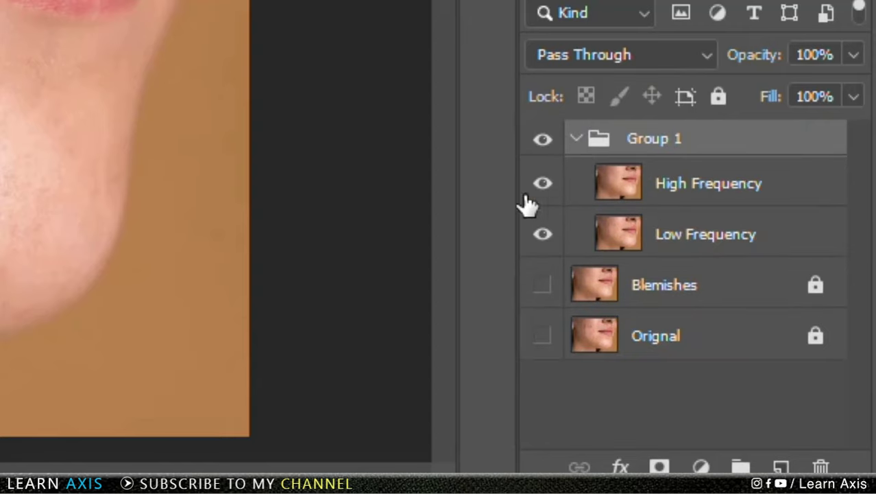
# Step: Hide the High Frequency layer and start a Gaussian Blur on the Low Frequency layer with a radius of 0.1 pixels
pyautogui.click(542, 185)
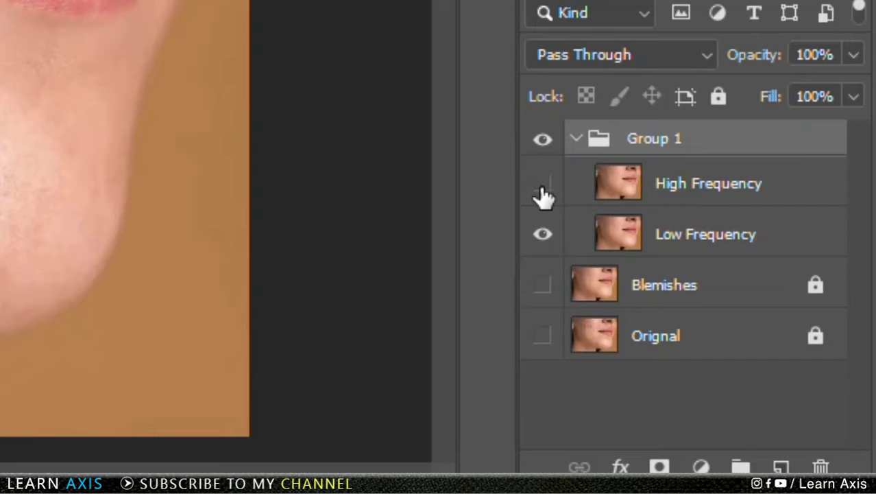
pyautogui.click(744, 247)
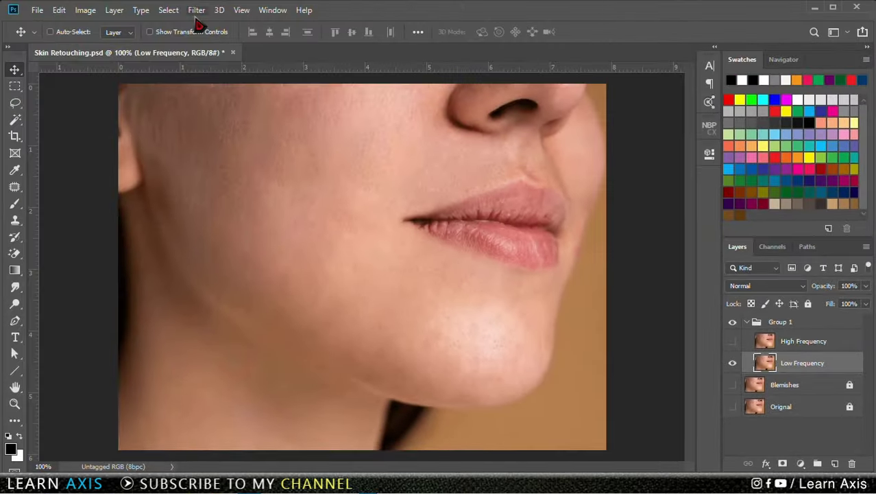
pyautogui.click(196, 11)
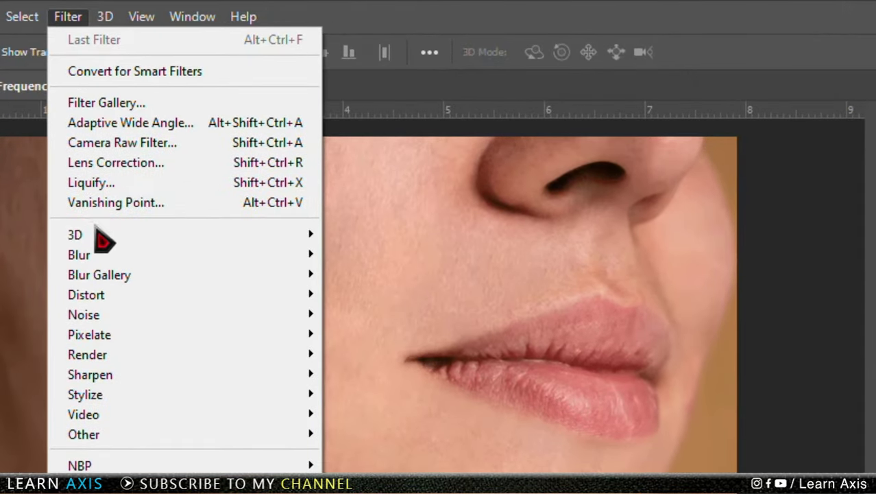
pyautogui.moveTo(96, 255)
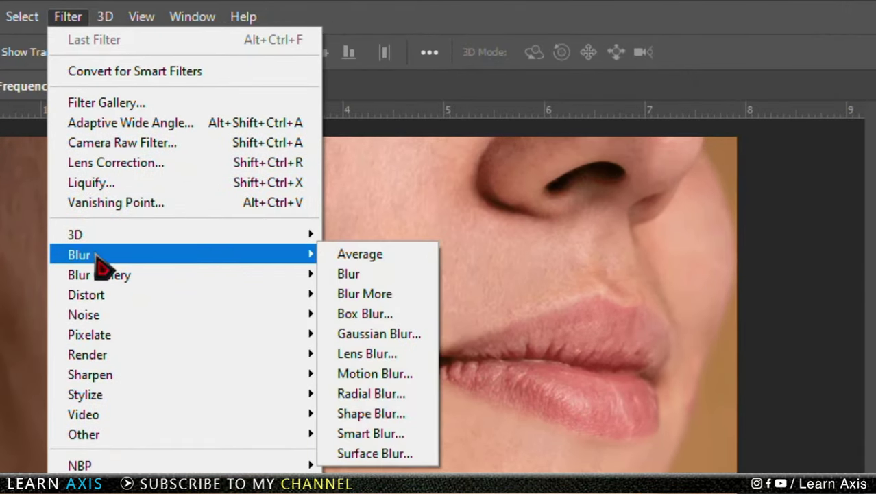
pyautogui.click(405, 334)
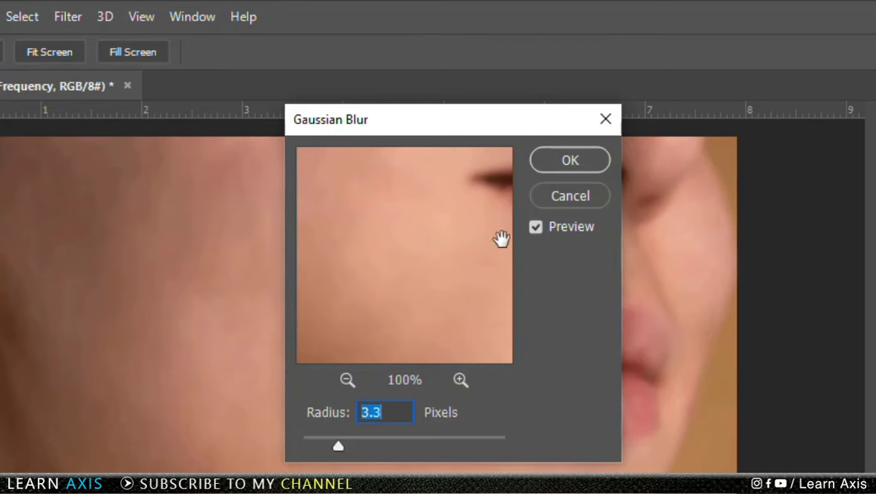
pyautogui.moveTo(458, 131); pyautogui.dragTo(619, 179)
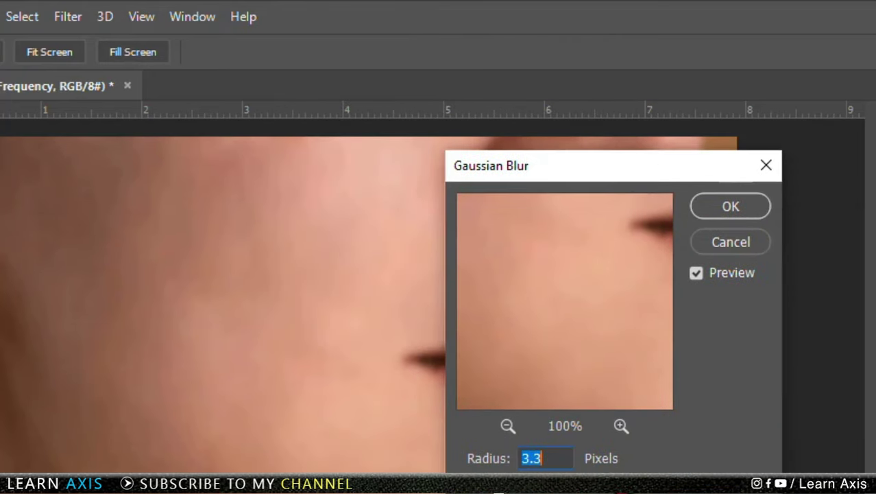
pyautogui.write('0.1')
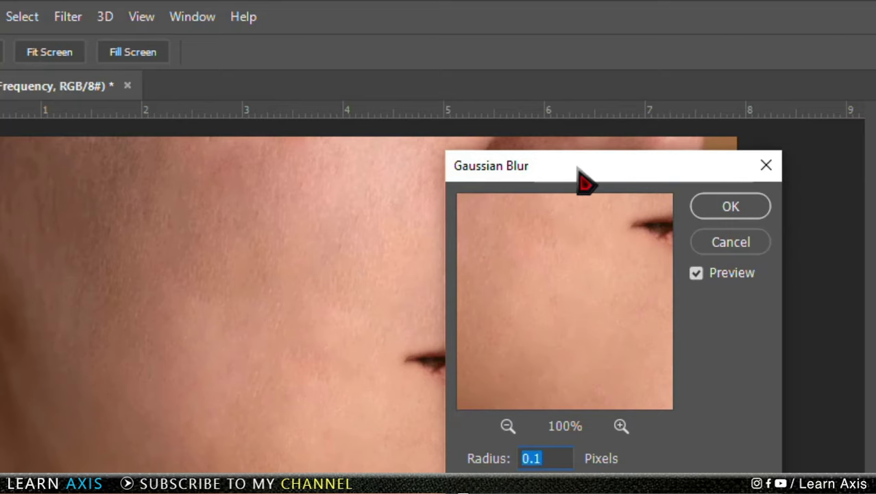
pyautogui.moveTo(583, 180)
pyautogui.mouseDown()
pyautogui.moveTo(774, 260)
pyautogui.moveTo(570, 183)
pyautogui.mouseUp()
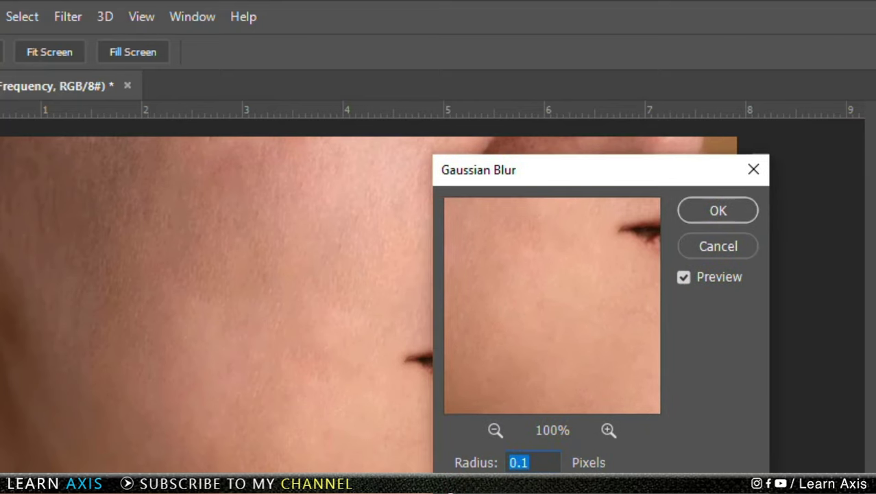
# Step: Raise the Gaussian Blur radius gradually to 4.0 pixels while keeping the cheek and mouth in view
pyautogui.press('Up')
pyautogui.press('Up')
pyautogui.press('Up')
pyautogui.press('Up')
pyautogui.press('Up')
pyautogui.press('Up')
pyautogui.press('Up')
pyautogui.press('Up')
pyautogui.press('Up')
pyautogui.press('Up')
pyautogui.moveTo(562, 181); pyautogui.dragTo(682, 172)
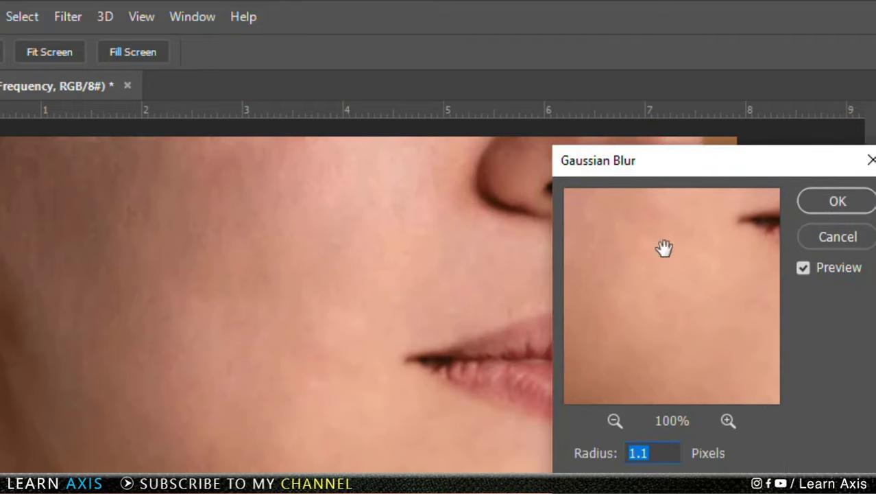
pyautogui.press('Up')
pyautogui.press('Up')
pyautogui.press('Up')
pyautogui.press('Up')
pyautogui.press('Up')
pyautogui.press('Up')
pyautogui.press('Up')
pyautogui.press('Up')
pyautogui.press('Up')
pyautogui.press('Up')
pyautogui.press('Up')
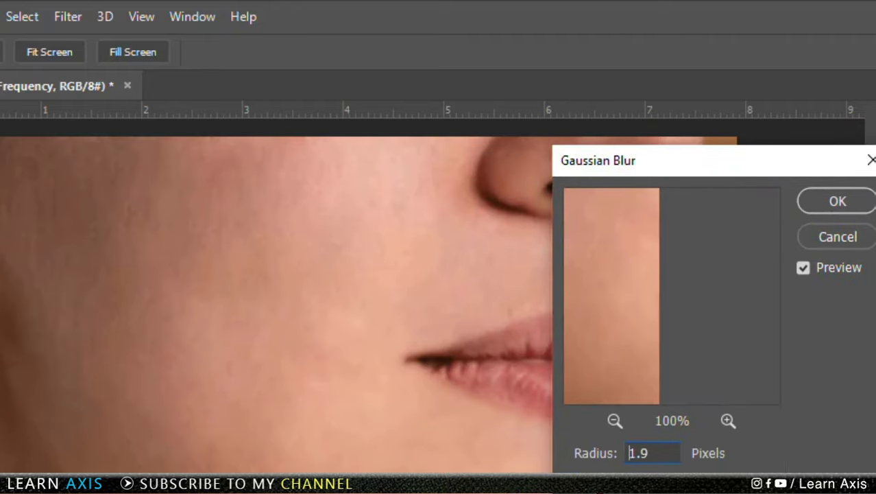
pyautogui.press('Up')
pyautogui.press('Up')
pyautogui.press('Up')
pyautogui.press('Up')
pyautogui.press('Up')
pyautogui.press('Up')
pyautogui.press('Up')
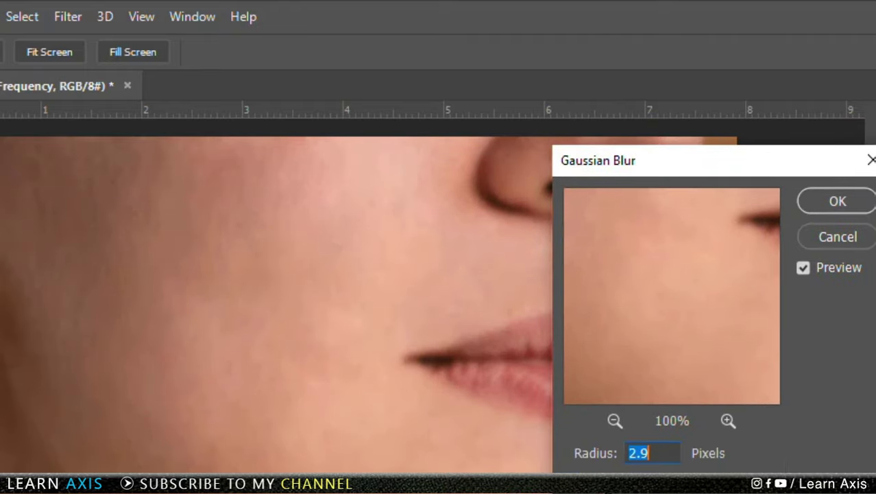
pyautogui.press('Up')
pyautogui.press('Up')
pyautogui.press('Up')
pyautogui.press('Up')
pyautogui.press('Up')
pyautogui.press('Up')
pyautogui.press('Up')
pyautogui.press('Up')
pyautogui.press('Up')
pyautogui.press('Up')
pyautogui.press('Up')
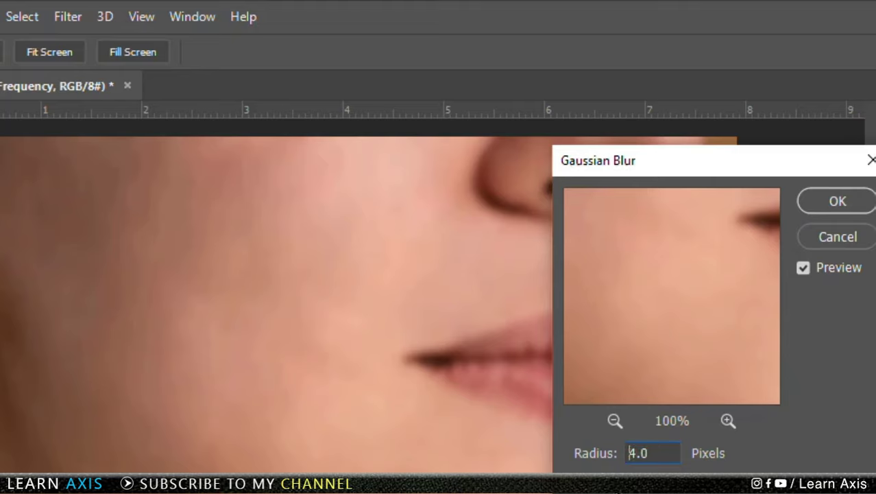
# Step: Examine the blurred skin in the filter preview across the jaw and cheek areas
pyautogui.moveTo(688, 316); pyautogui.dragTo(716, 276)
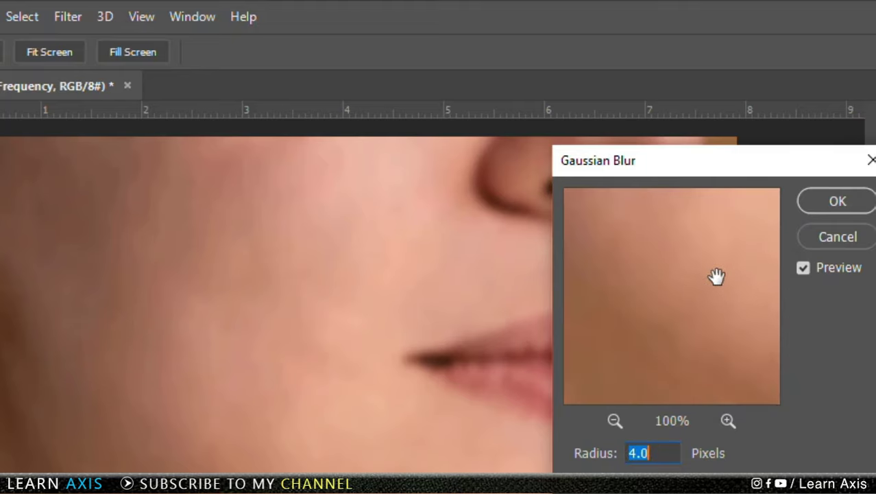
pyautogui.moveTo(679, 339); pyautogui.dragTo(703, 408)
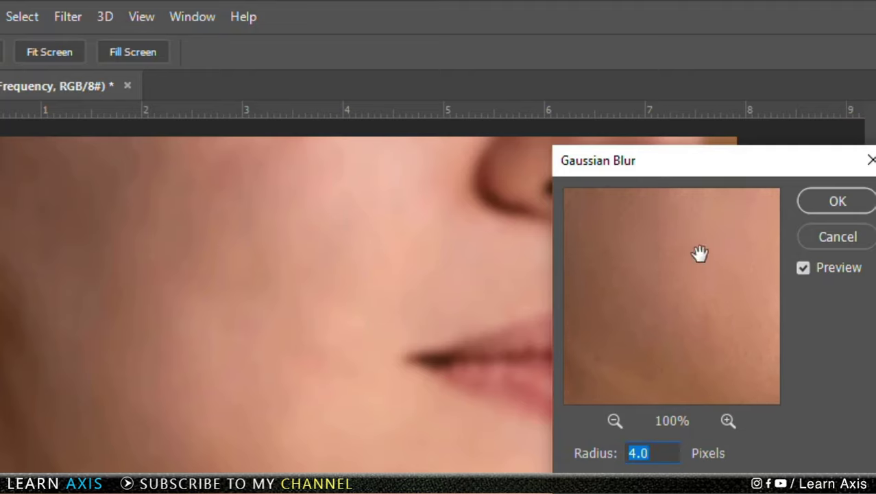
pyautogui.moveTo(699, 254); pyautogui.dragTo(701, 357)
pyautogui.moveTo(663, 237); pyautogui.dragTo(700, 327)
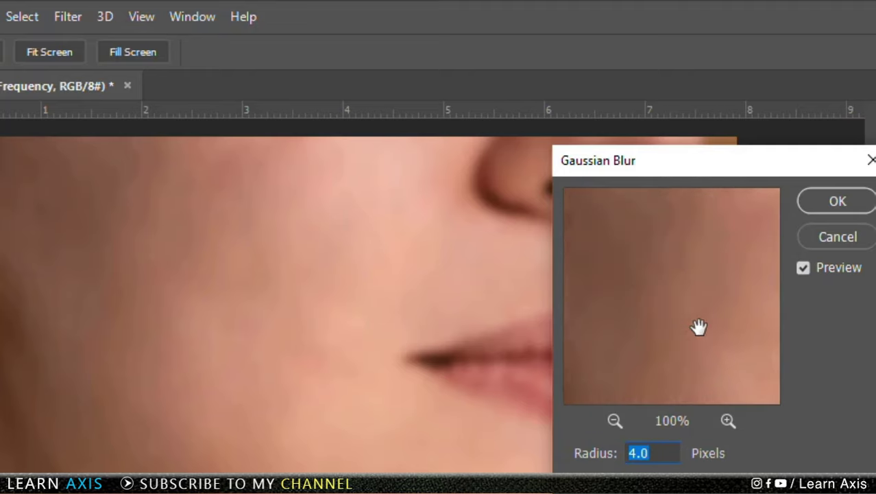
pyautogui.moveTo(691, 268); pyautogui.dragTo(700, 347)
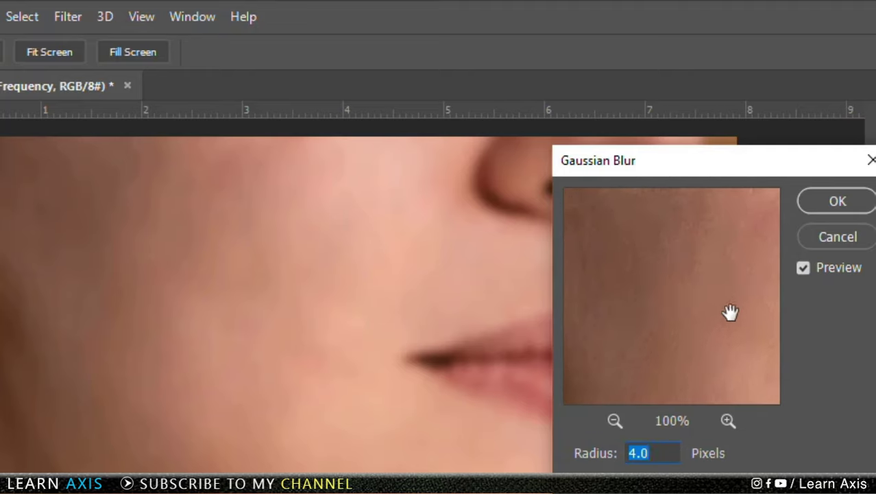
pyautogui.moveTo(731, 312); pyautogui.dragTo(663, 322)
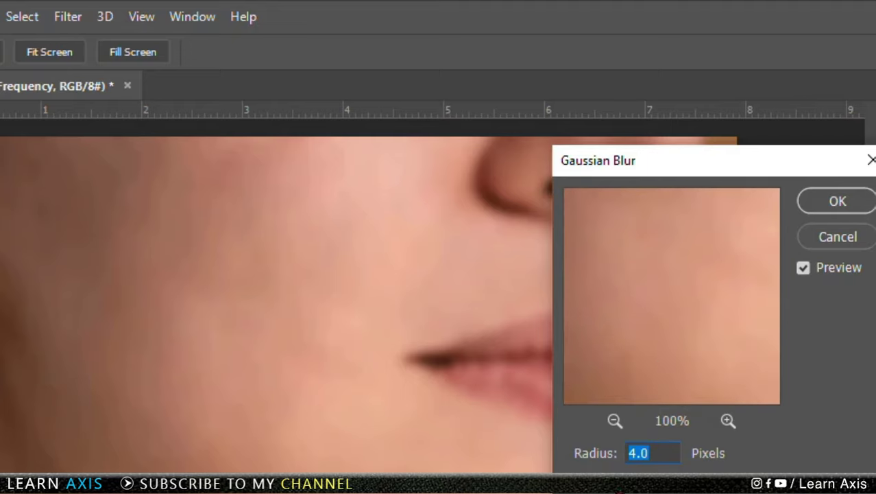
# Step: Try a Gaussian Blur radius of 3.5 pixels
pyautogui.press('Up')
pyautogui.press('Up')
pyautogui.press('Up')
pyautogui.press('Up')
pyautogui.press('Up')
pyautogui.write('3.5')
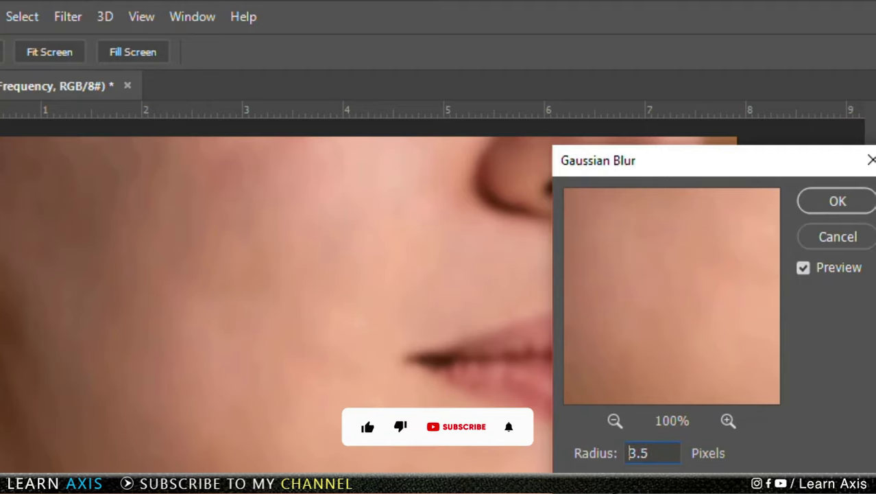
# Step: Set the blur radius to 4.0 pixels and apply the Gaussian Blur to the Low Frequency layer
pyautogui.press('Up')
pyautogui.press('Up')
pyautogui.press('Up')
pyautogui.press('Up')
pyautogui.press('Up')
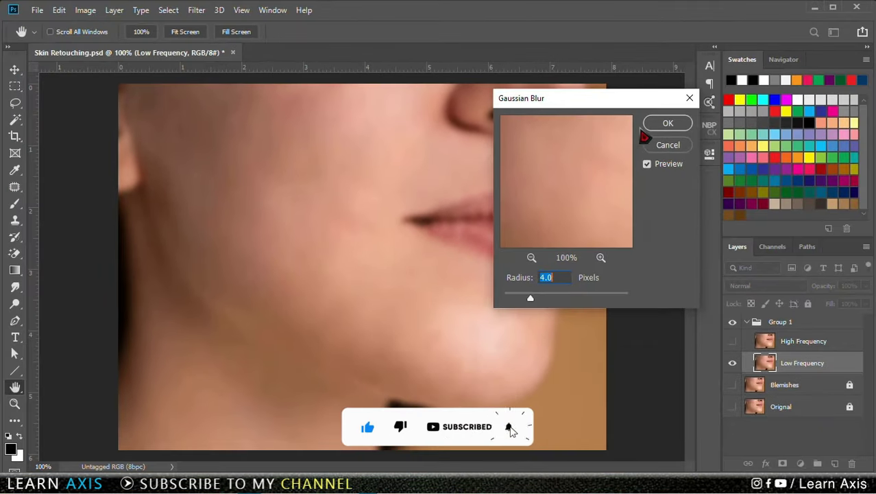
pyautogui.click(663, 125)
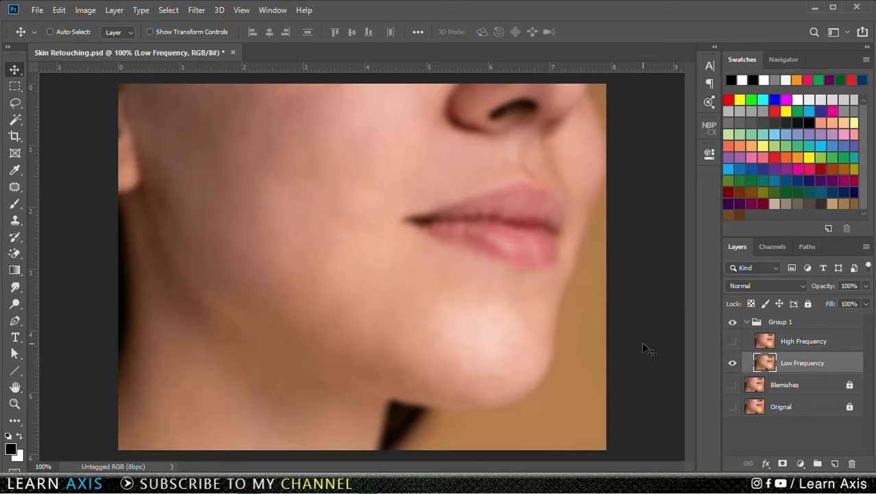
# Step: Show the High Frequency layer and set up Apply Image on it with Low Frequency as source layer and Subtract blending
pyautogui.click(733, 340)
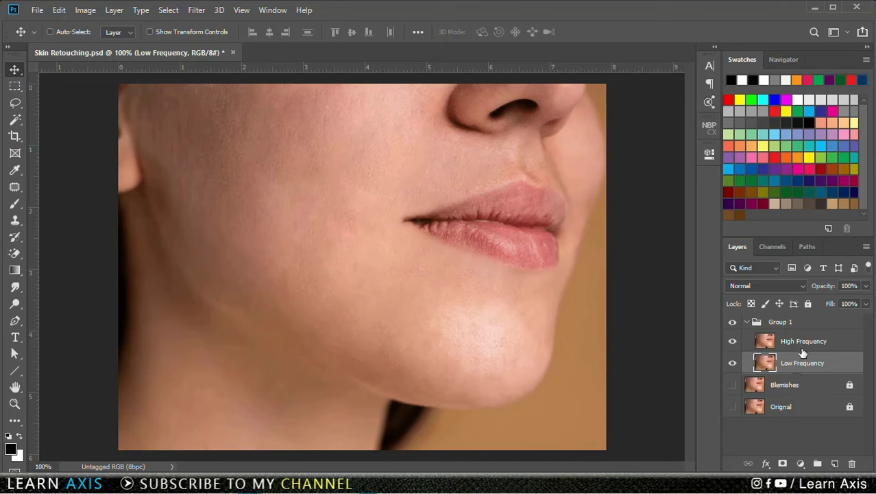
pyautogui.click(803, 348)
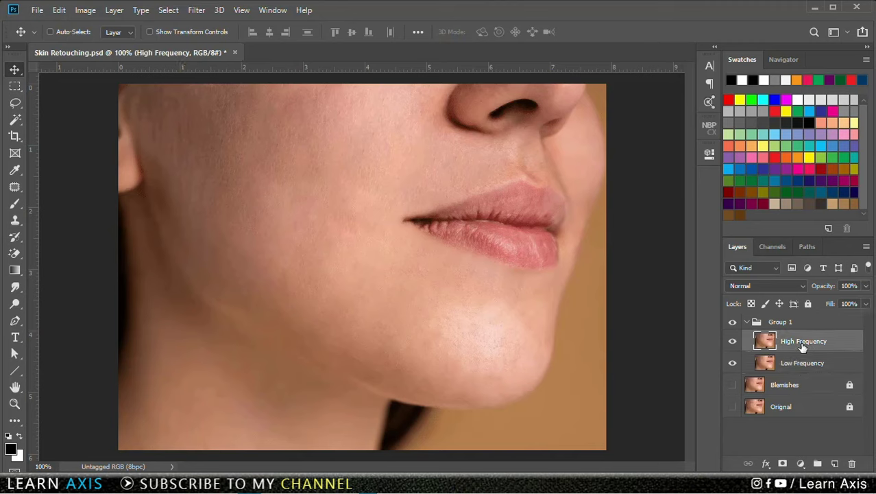
pyautogui.click(85, 10)
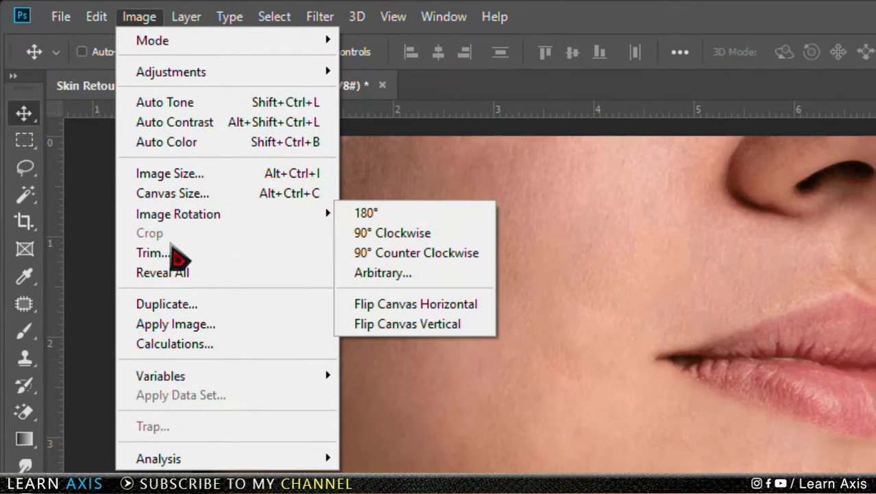
pyautogui.click(175, 326)
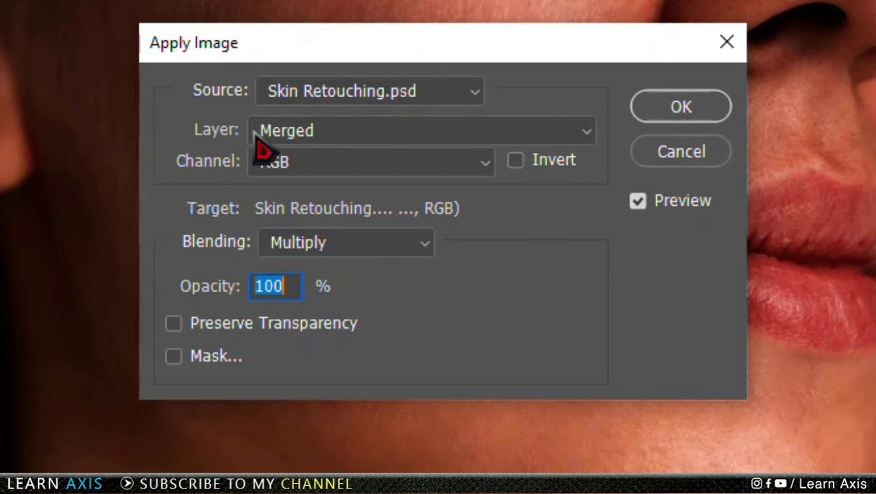
pyautogui.click(418, 135)
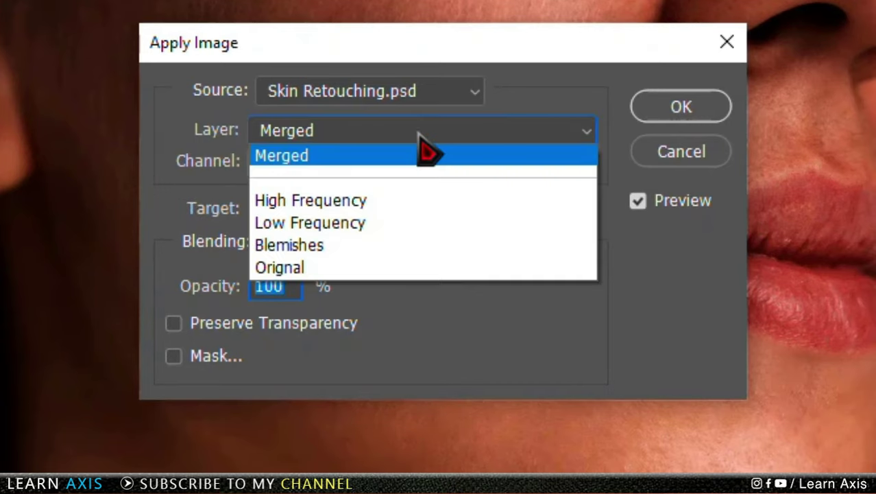
pyautogui.click(366, 233)
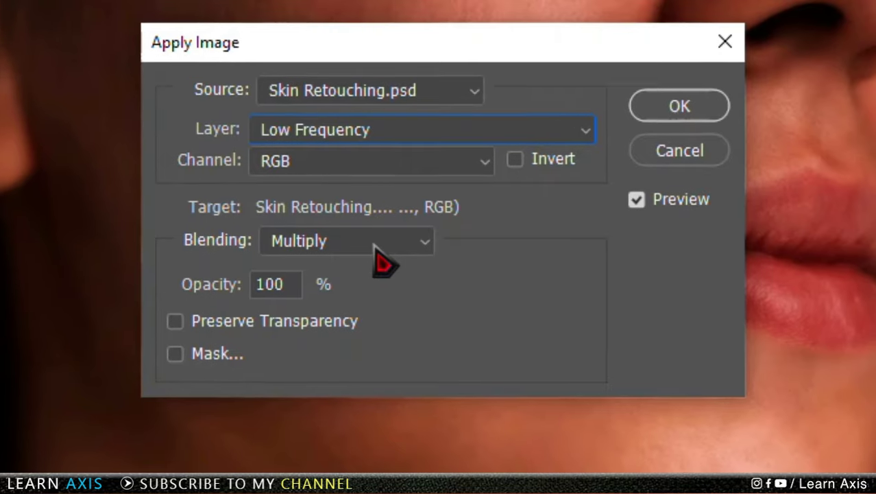
pyautogui.click(376, 249)
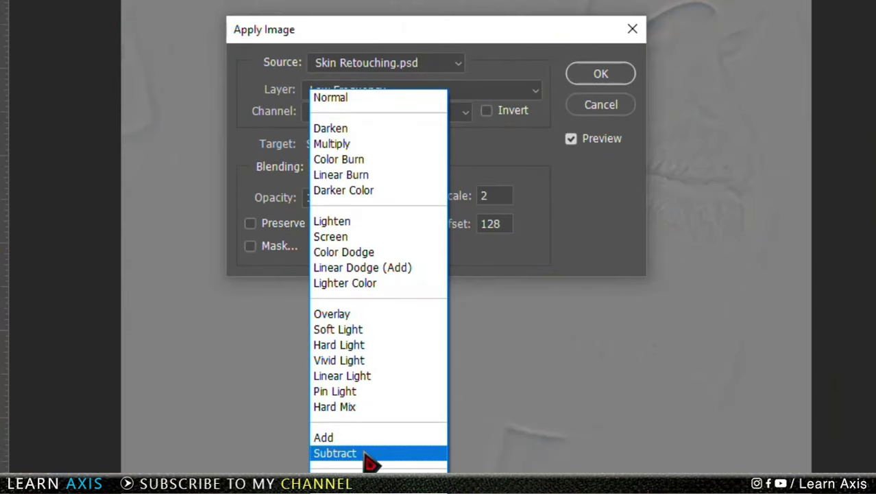
pyautogui.click(373, 454)
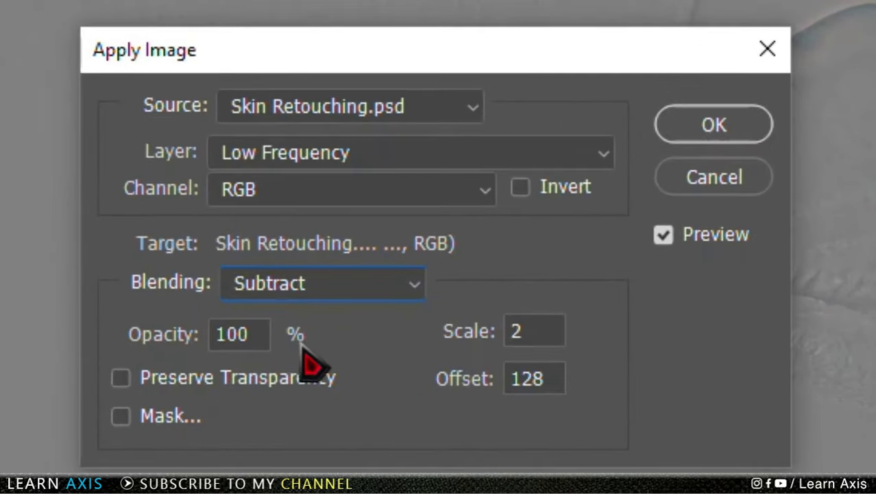
# Step: Try to set the Apply Image scale to 100 for the Subtract blending
pyautogui.click(551, 336)
pyautogui.click(464, 339)
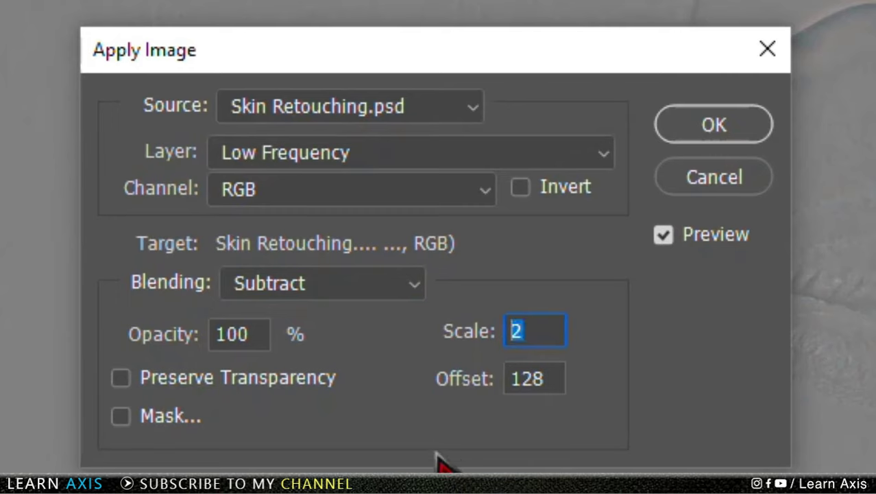
pyautogui.click(552, 341)
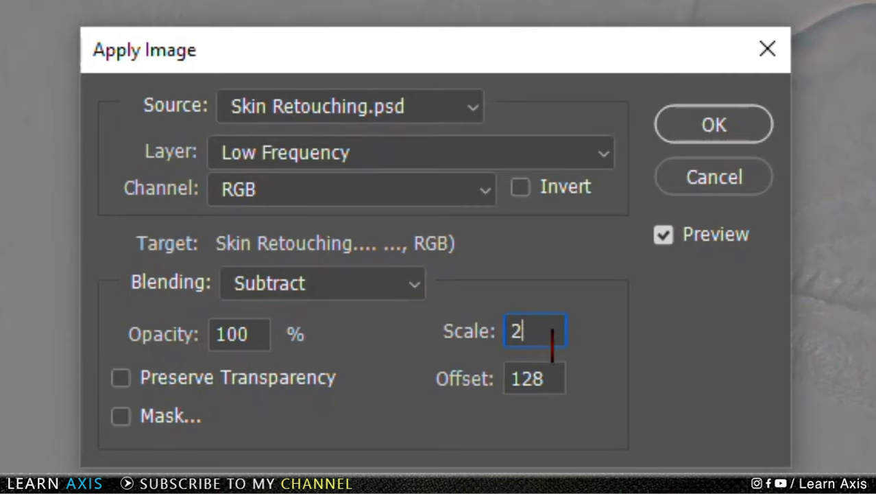
pyautogui.moveTo(556, 334); pyautogui.dragTo(423, 344)
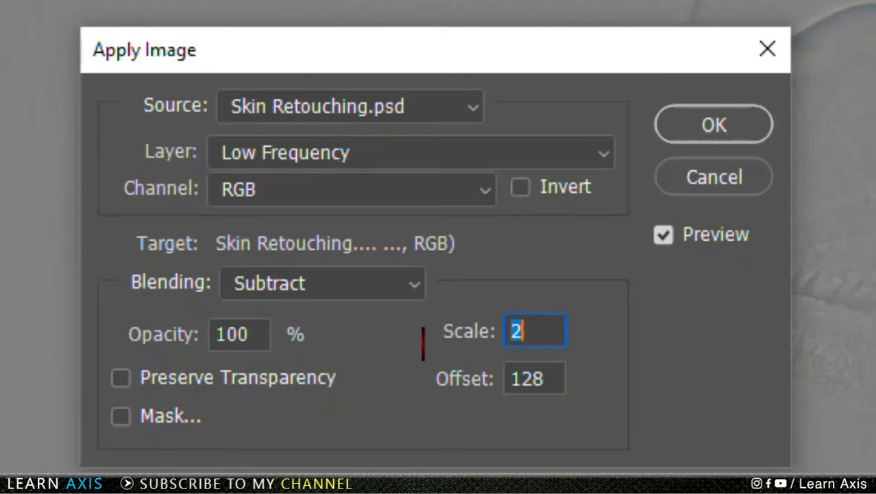
pyautogui.write('0')
pyautogui.write('100')
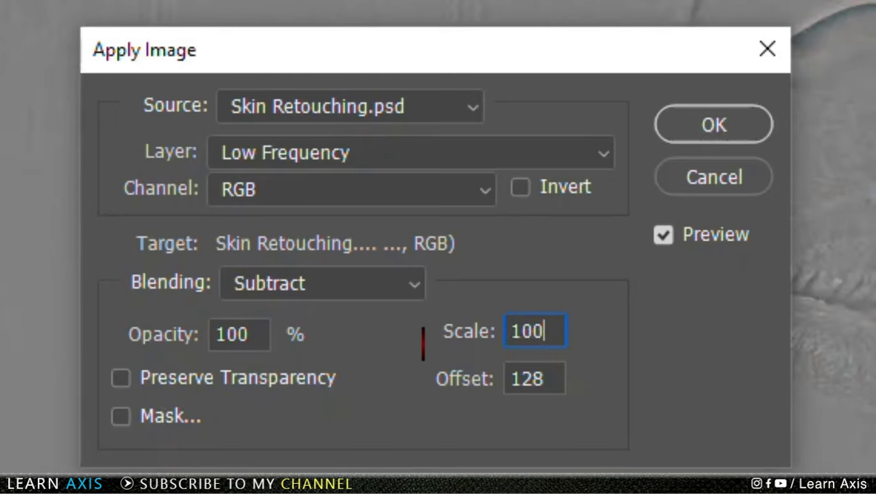
pyautogui.press('Tab')
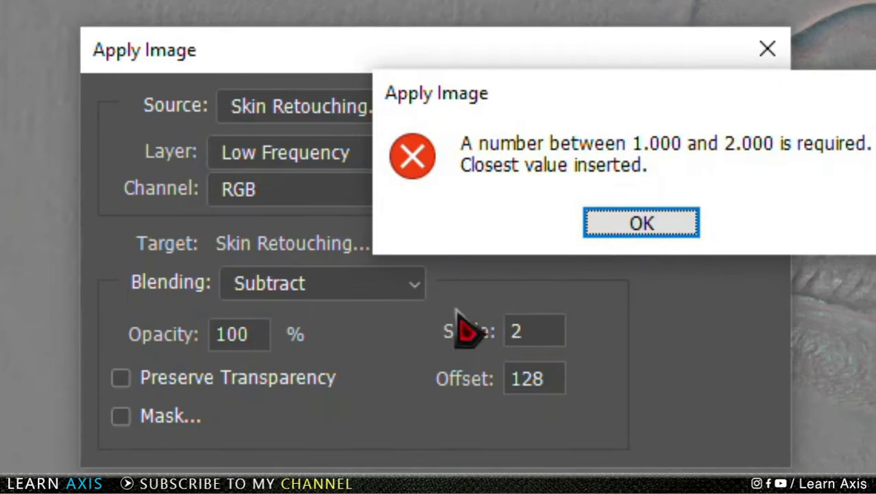
pyautogui.moveTo(544, 98); pyautogui.dragTo(296, 122)
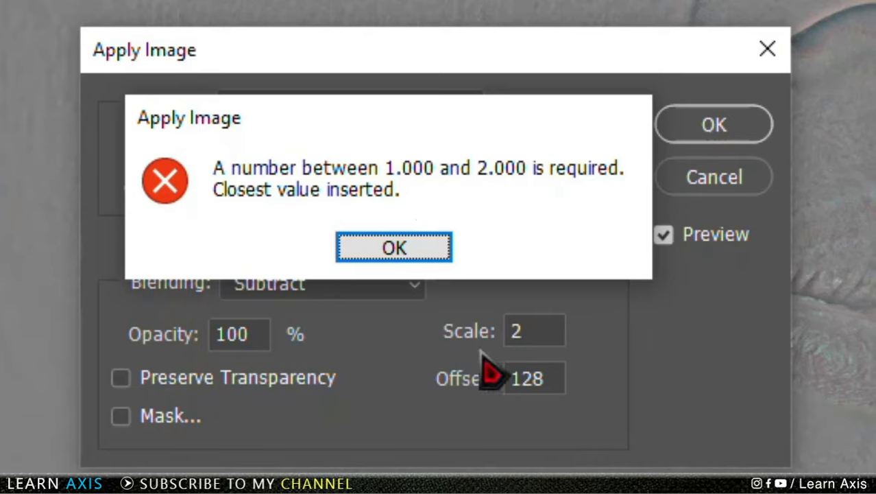
pyautogui.click(411, 254)
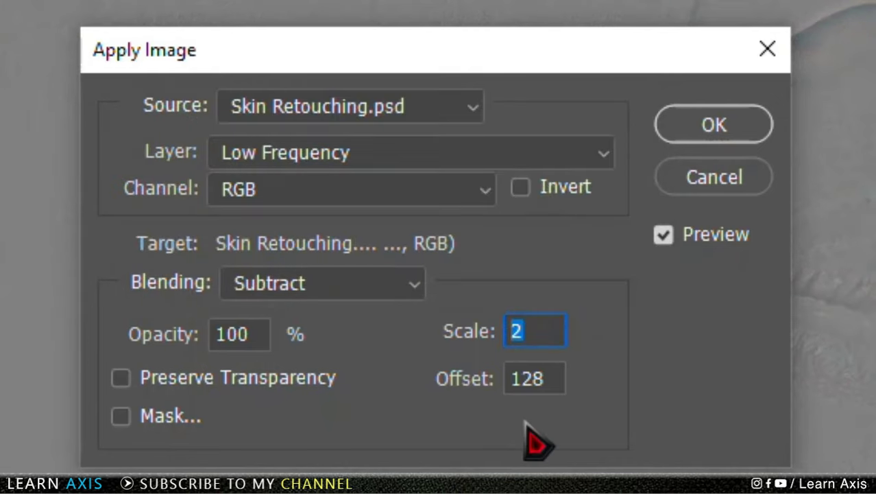
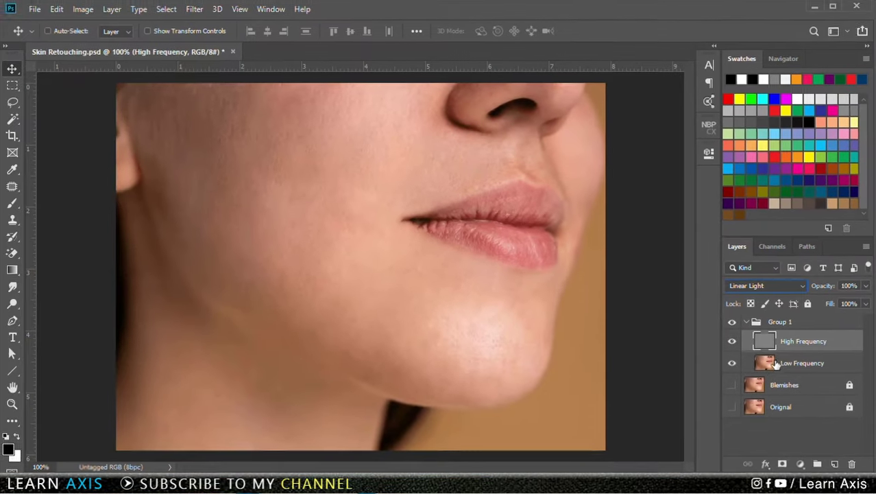
# Step: Collapse Group 1 and toggle its visibility to compare the frequency separation result with the Blemishes layer
pyautogui.click(756, 324)
pyautogui.click(747, 322)
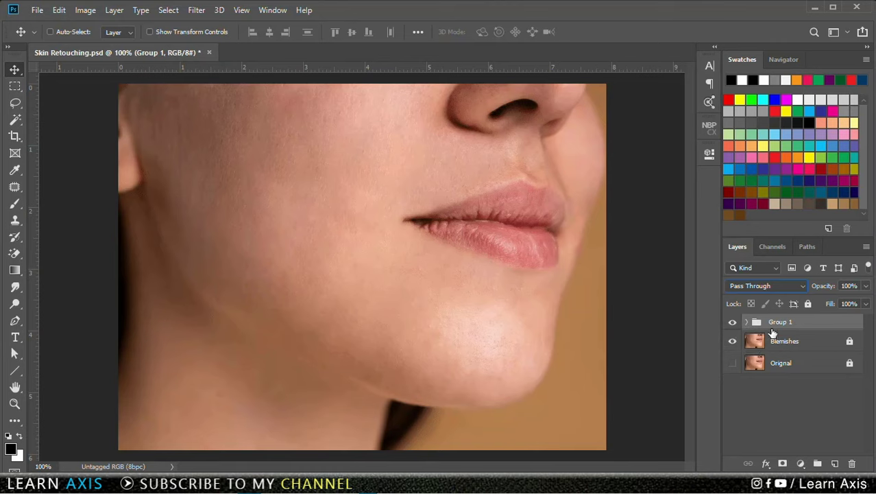
pyautogui.click(733, 323)
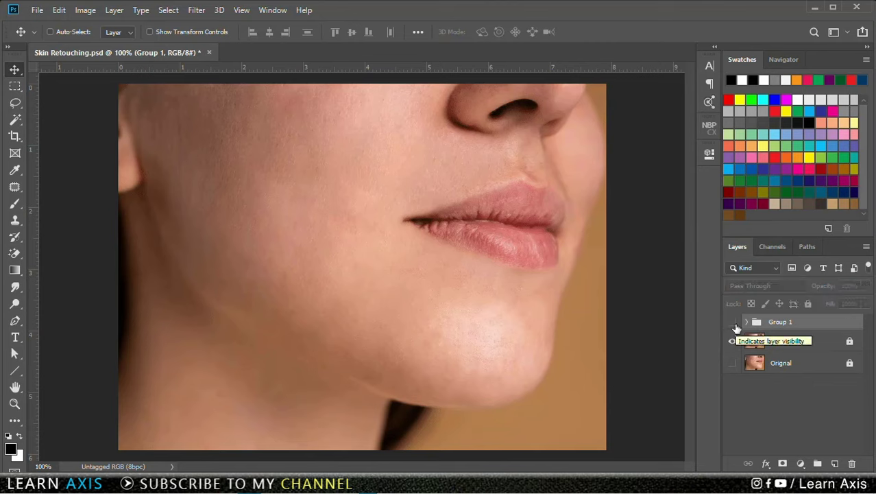
pyautogui.click(734, 324)
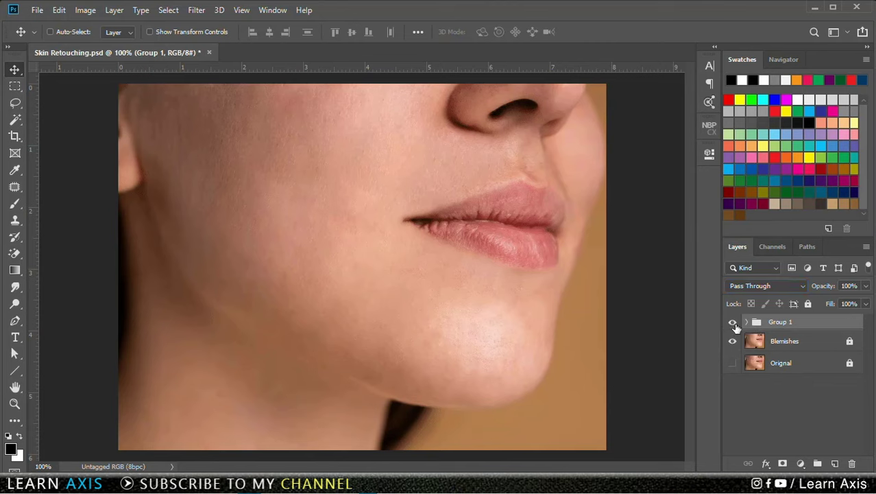
pyautogui.click(733, 324)
pyautogui.click(733, 324)
pyautogui.click(733, 324)
# Step: Expand Group 1 and toggle the High Frequency and Low Frequency layers to examine what each contributes to the skin
pyautogui.click(747, 322)
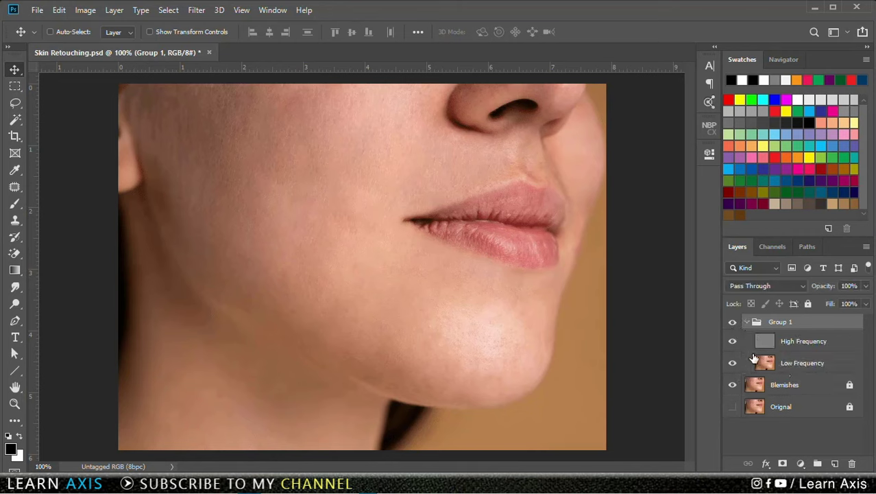
pyautogui.click(806, 364)
pyautogui.click(819, 348)
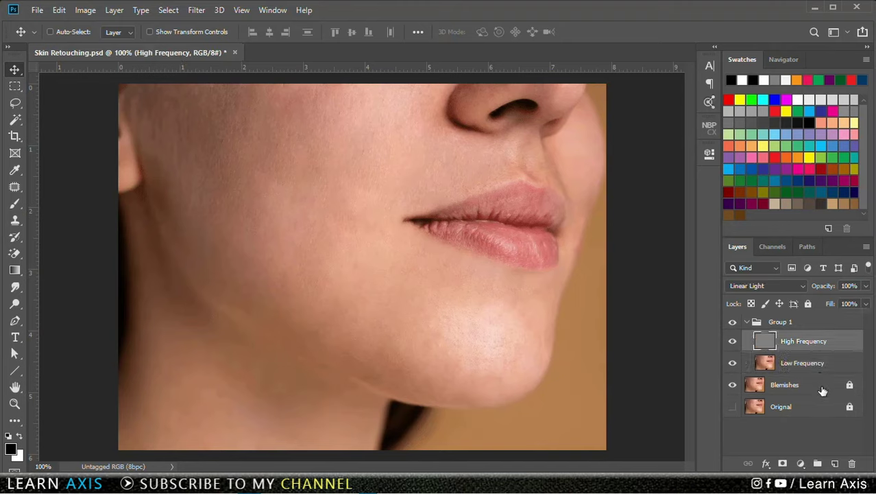
pyautogui.click(733, 343)
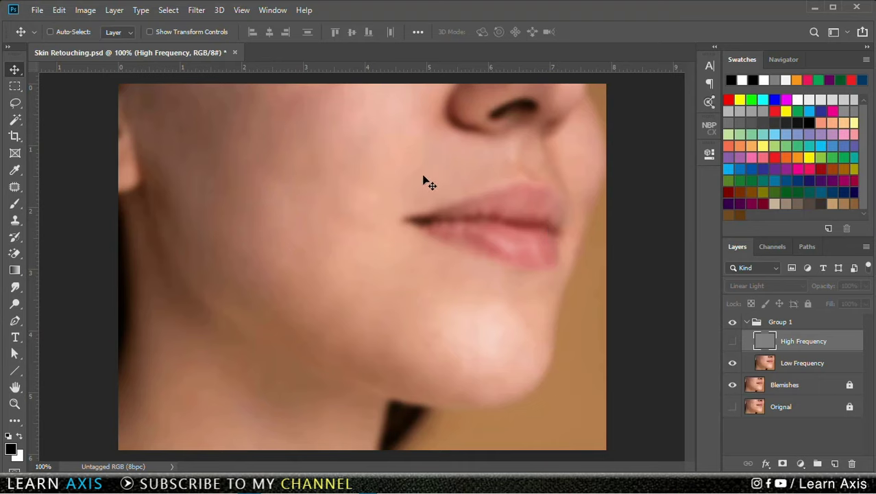
pyautogui.click(732, 363)
pyautogui.click(734, 341)
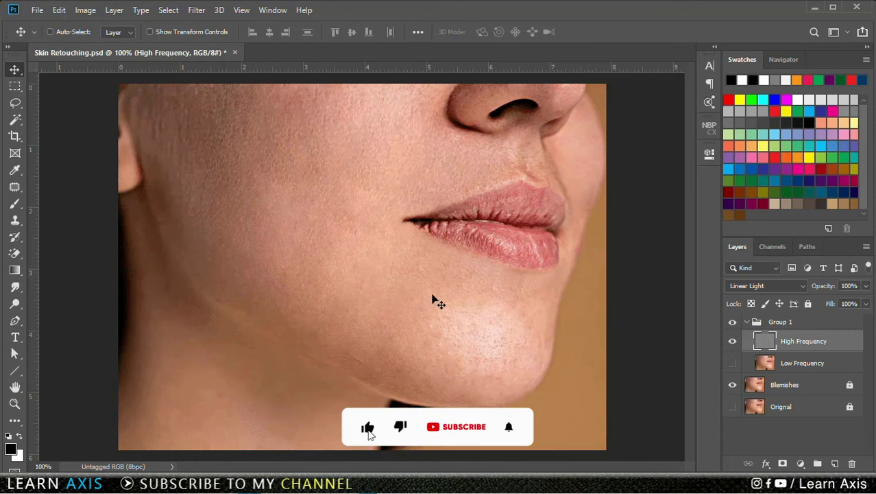
pyautogui.click(733, 363)
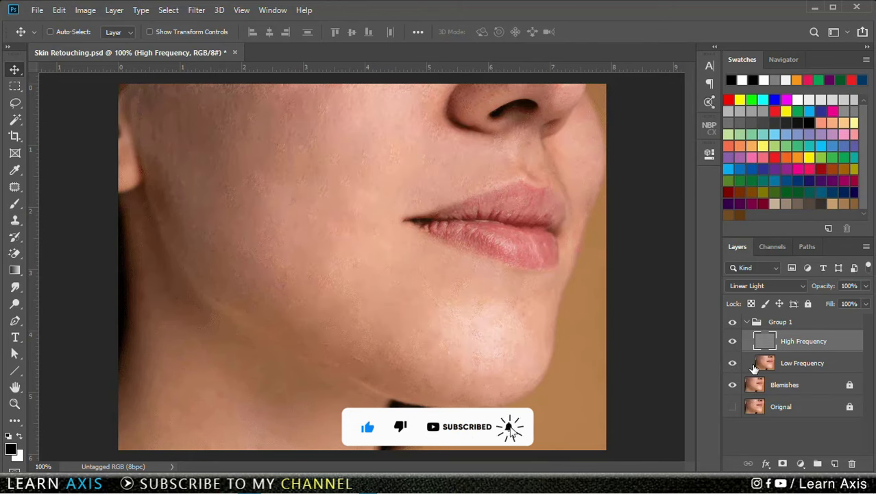
# Step: Hide the Blemishes layer and rename the collapsed Group 1 as High End SKin Retouching
pyautogui.click(742, 323)
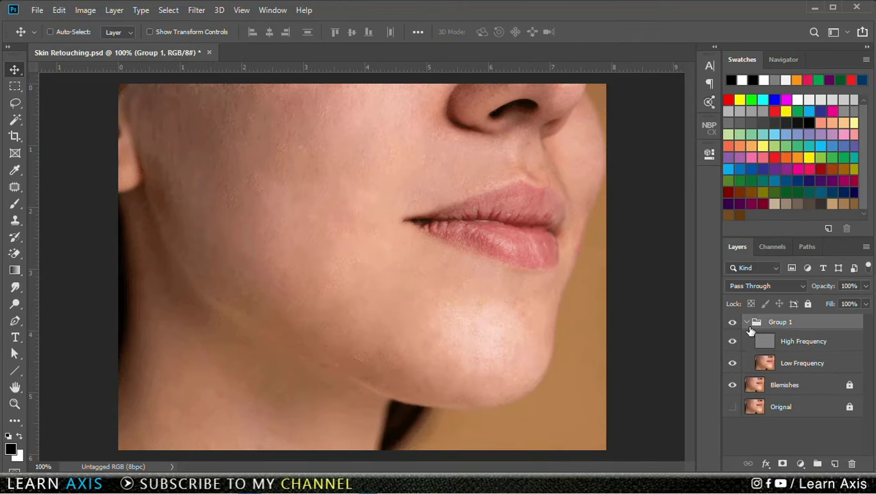
pyautogui.click(747, 322)
pyautogui.click(731, 323)
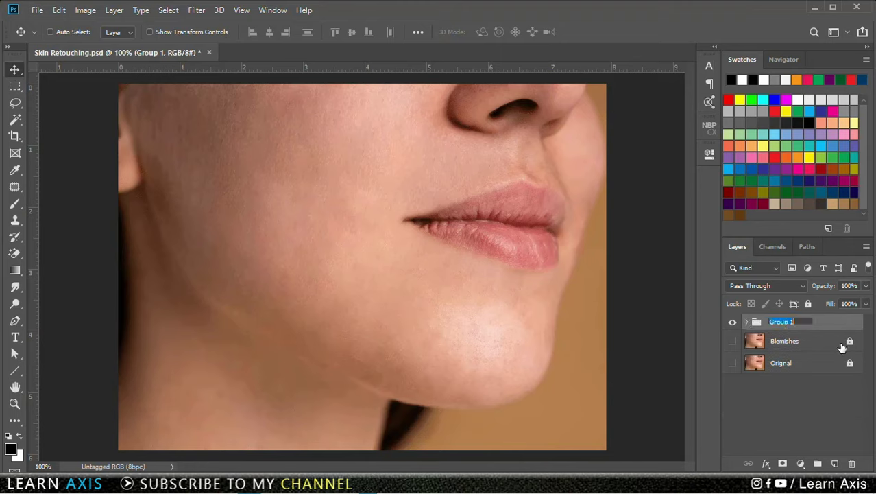
pyautogui.write('High End SKi')
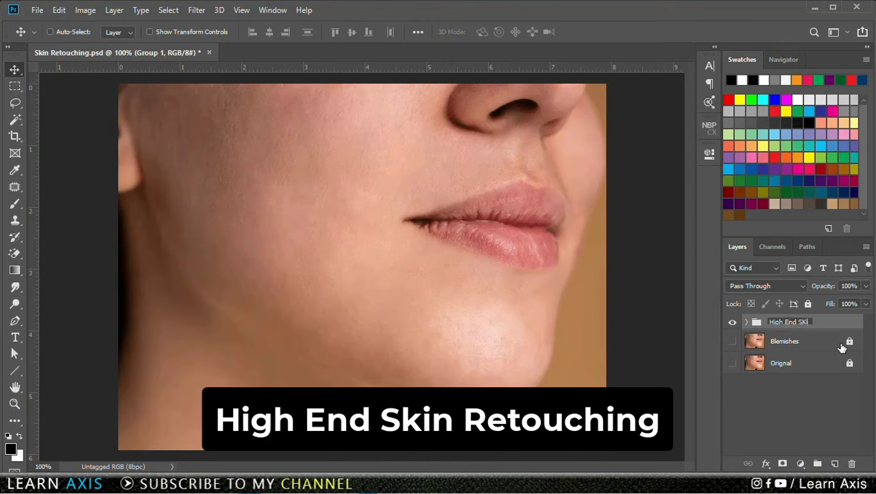
pyautogui.write('n Retouching')
pyautogui.press('Return')
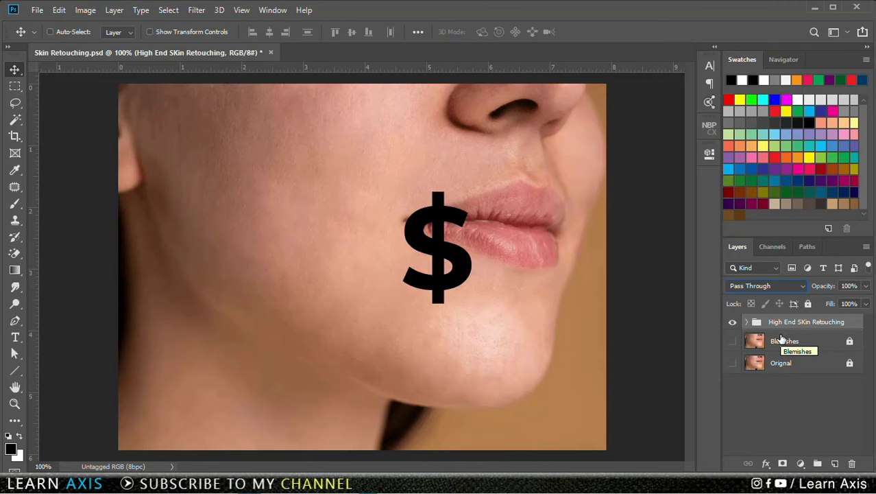
# Step: Select the Low Frequency layer in the retouching group and set the Lasso tool's feather to 0 px
pyautogui.click(746, 322)
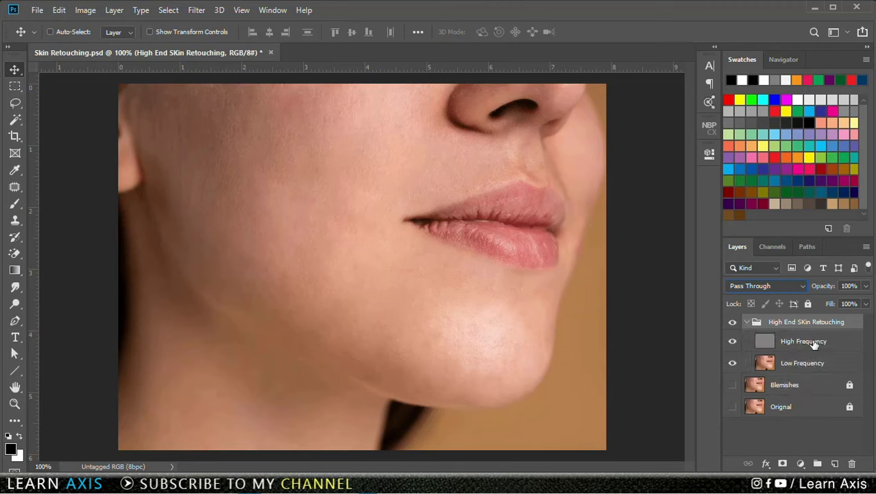
pyautogui.click(838, 368)
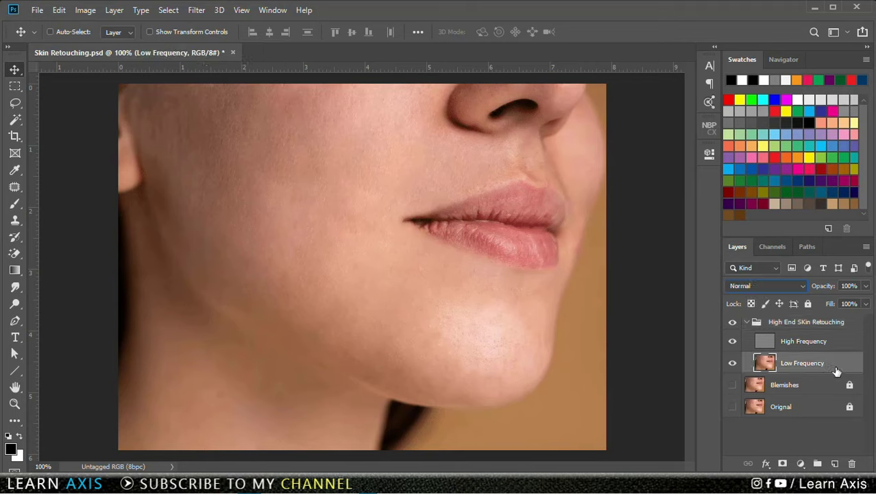
pyautogui.click(20, 109)
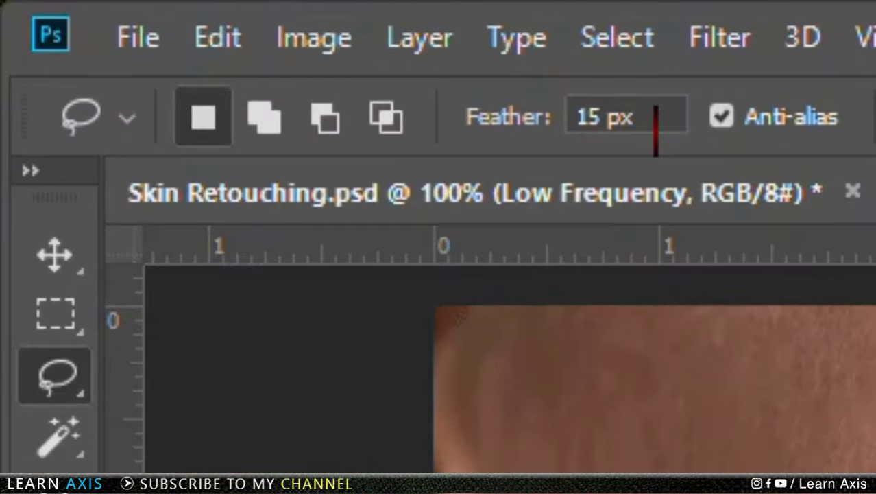
pyautogui.click(657, 127)
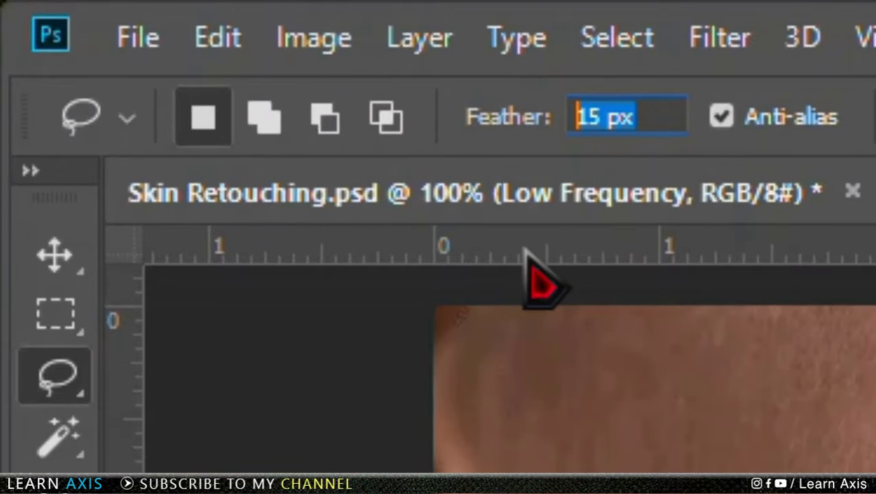
pyautogui.write('0')
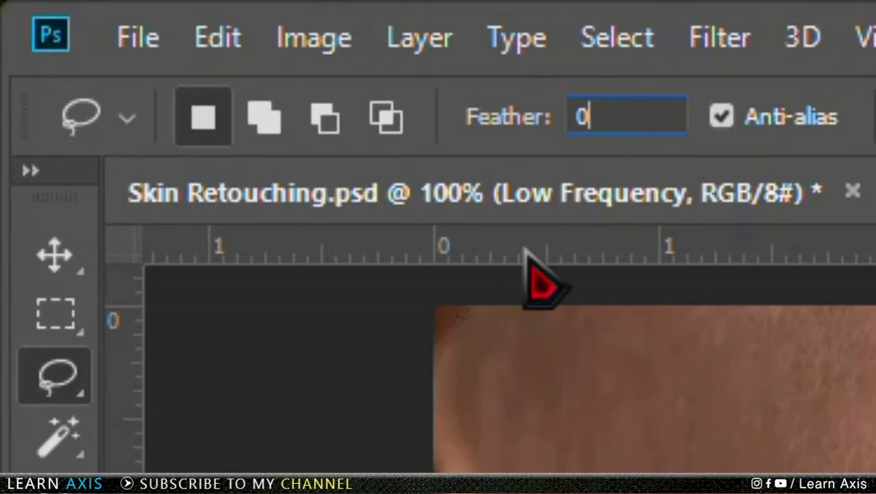
pyautogui.click(58, 254)
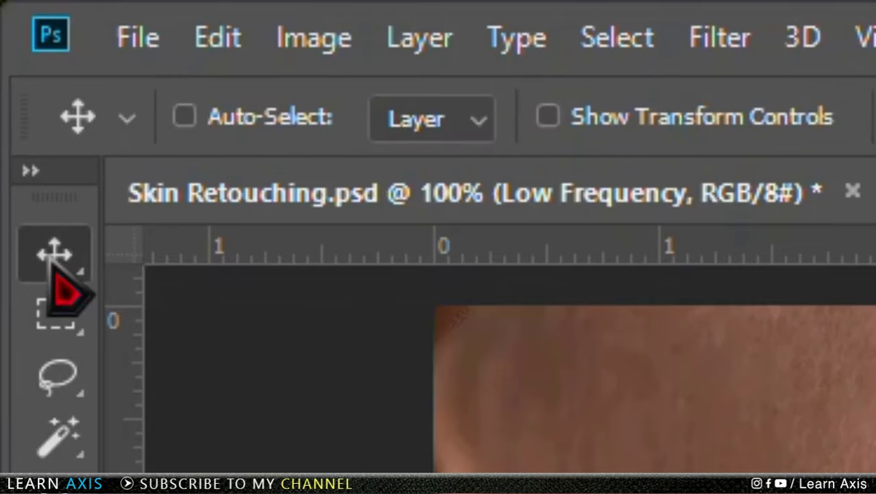
pyautogui.click(77, 394)
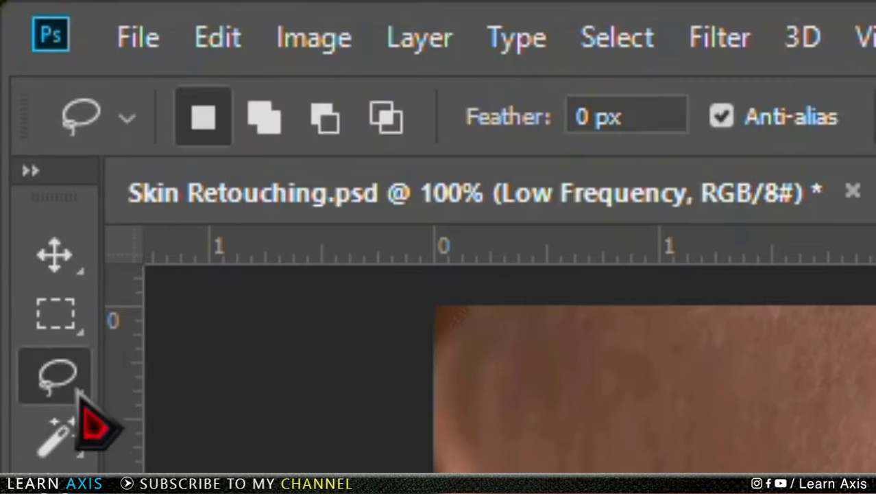
# Step: Set the Lasso feather to 15 px and outline the upper cheek area between the ear and mid-cheek
pyautogui.click(659, 117)
pyautogui.write('15')
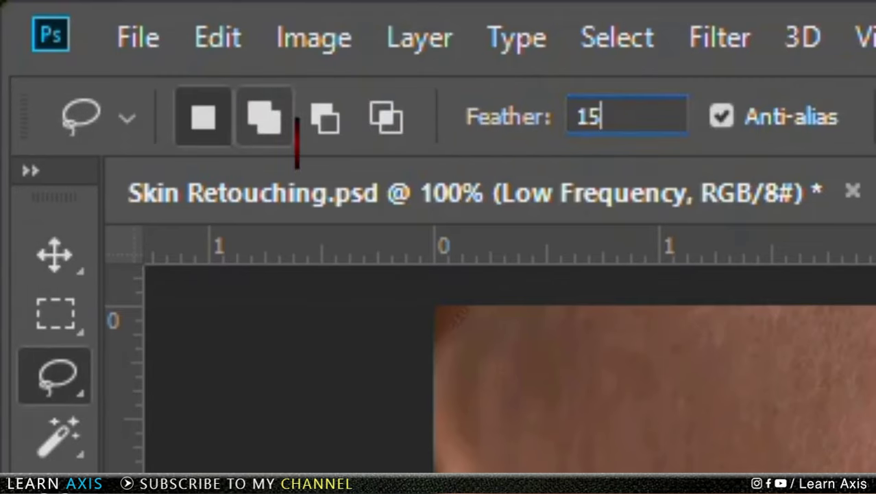
pyautogui.press('Return')
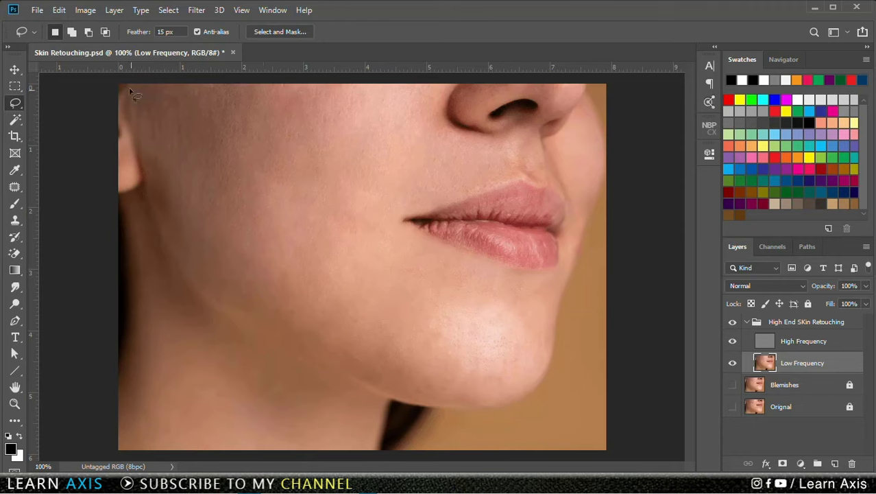
pyautogui.moveTo(127, 90); pyautogui.dragTo(127, 113)
pyautogui.moveTo(139, 155)
pyautogui.mouseDown()
pyautogui.moveTo(170, 225)
pyautogui.moveTo(222, 234)
pyautogui.moveTo(257, 217)
pyautogui.moveTo(281, 187)
pyautogui.moveTo(337, 169)
pyautogui.moveTo(358, 140)
pyautogui.moveTo(354, 98)
pyautogui.moveTo(330, 83)
pyautogui.moveTo(132, 86)
pyautogui.moveTo(129, 119)
pyautogui.moveTo(171, 241)
pyautogui.moveTo(232, 249)
pyautogui.moveTo(297, 212)
pyautogui.moveTo(356, 122)
pyautogui.moveTo(356, 98)
pyautogui.moveTo(324, 78)
pyautogui.moveTo(155, 88)
pyautogui.mouseUp()
pyautogui.click(253, 101)
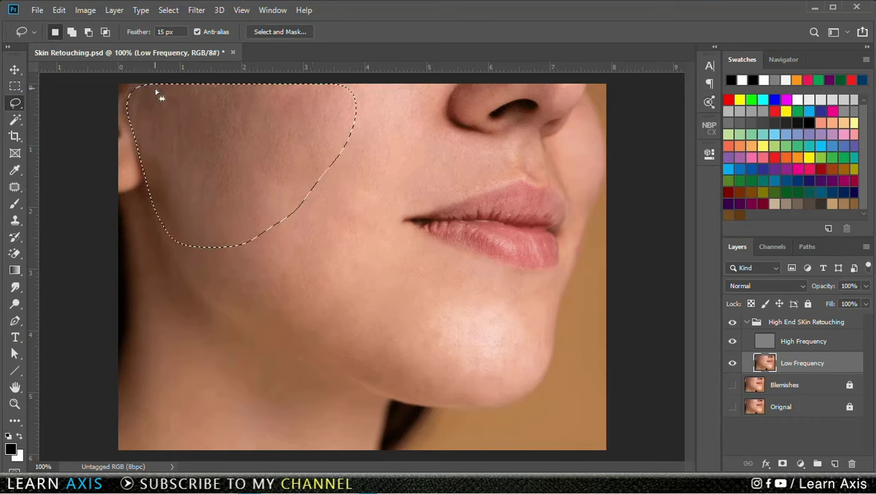
# Step: Smooth the selected upper cheek on the Low Frequency layer with a Gaussian Blur of 30 pixels radius
pyautogui.click(196, 10)
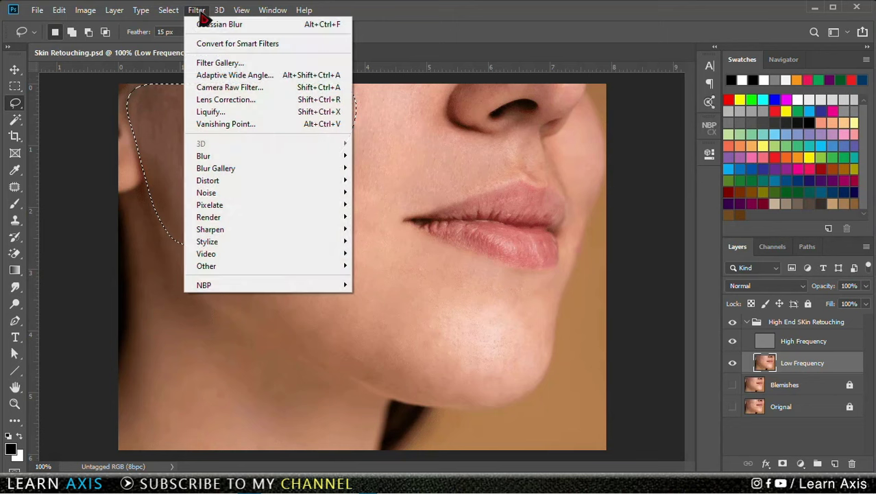
pyautogui.moveTo(234, 158)
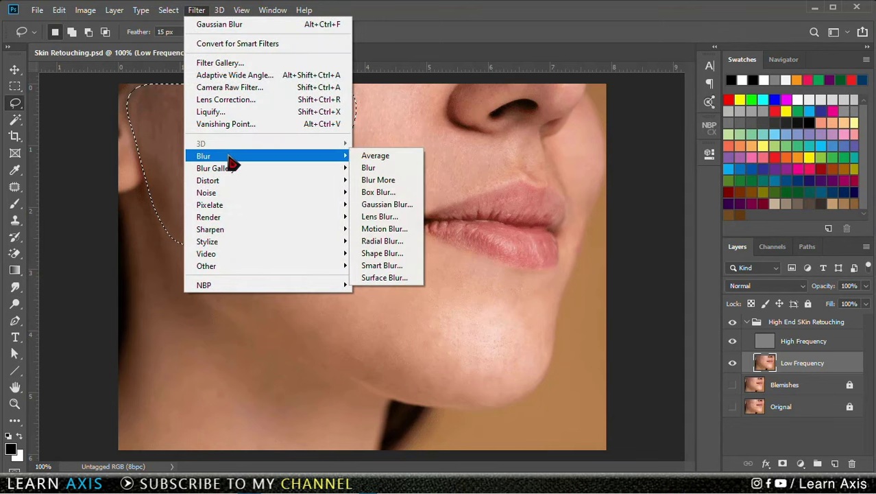
pyautogui.click(384, 203)
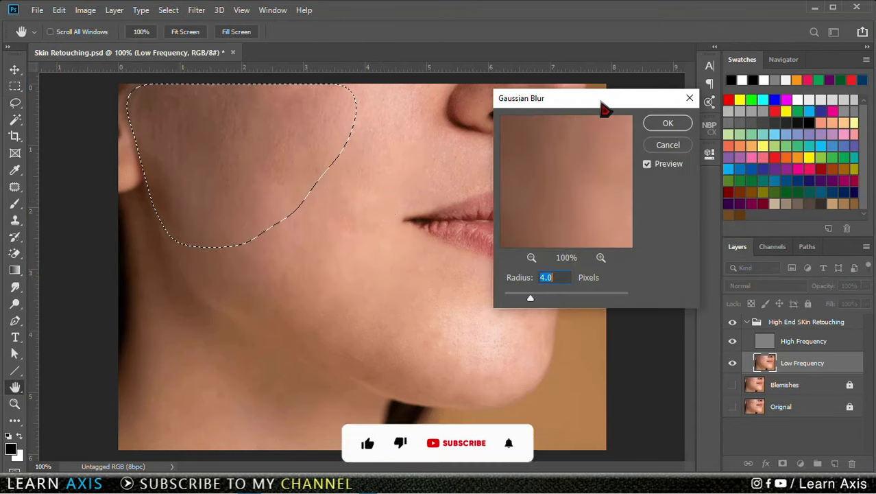
pyautogui.moveTo(604, 100); pyautogui.dragTo(573, 39)
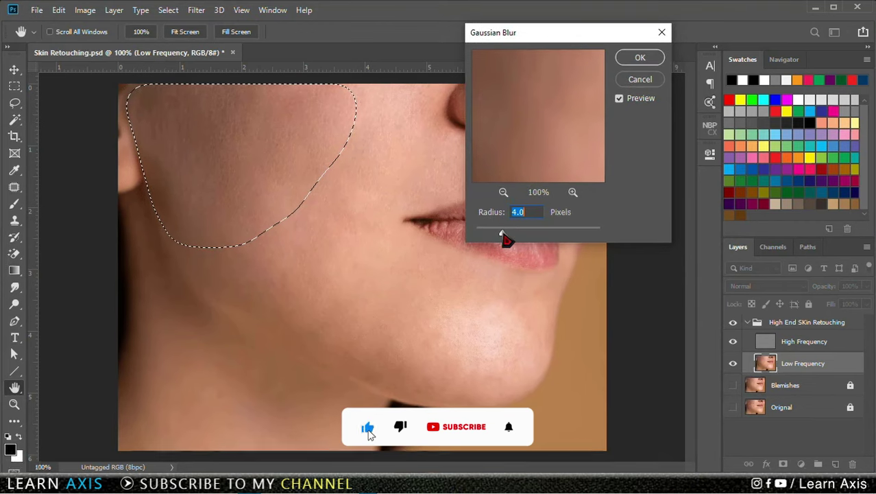
pyautogui.moveTo(503, 236); pyautogui.dragTo(503, 235)
pyautogui.moveTo(552, 288); pyautogui.dragTo(576, 288)
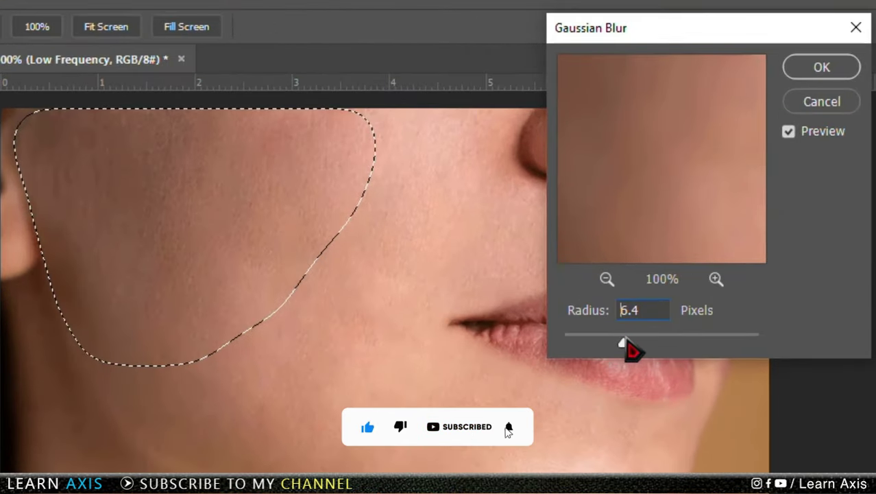
pyautogui.moveTo(635, 345); pyautogui.dragTo(655, 344)
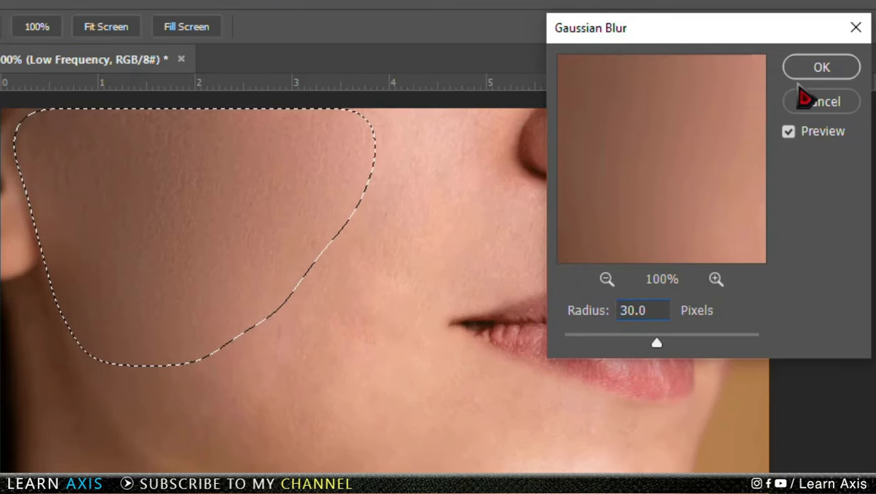
pyautogui.click(820, 77)
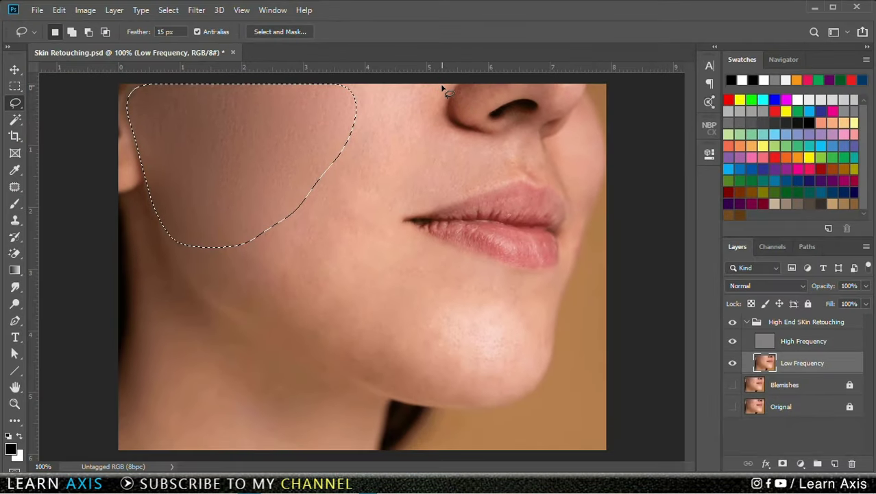
# Step: Lasso the cheek strip between the nose and mouth corner, reapply the last Gaussian Blur, and clear the selection
pyautogui.hotkey('ctrl', 'd')
pyautogui.moveTo(399, 81)
pyautogui.mouseDown()
pyautogui.moveTo(350, 93)
pyautogui.moveTo(318, 207)
pyautogui.mouseUp()
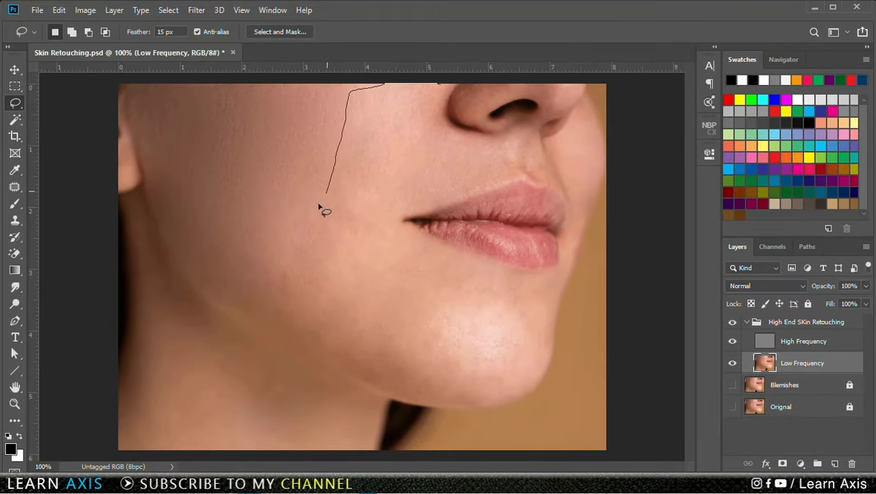
pyautogui.moveTo(287, 257)
pyautogui.mouseDown()
pyautogui.moveTo(357, 269)
pyautogui.moveTo(400, 200)
pyautogui.moveTo(431, 179)
pyautogui.moveTo(447, 122)
pyautogui.mouseUp()
pyautogui.moveTo(454, 84); pyautogui.dragTo(415, 85)
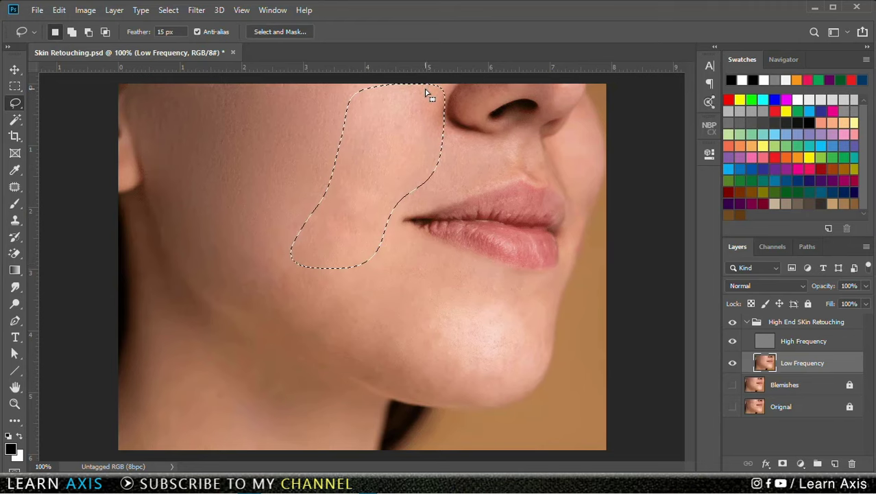
pyautogui.click(198, 11)
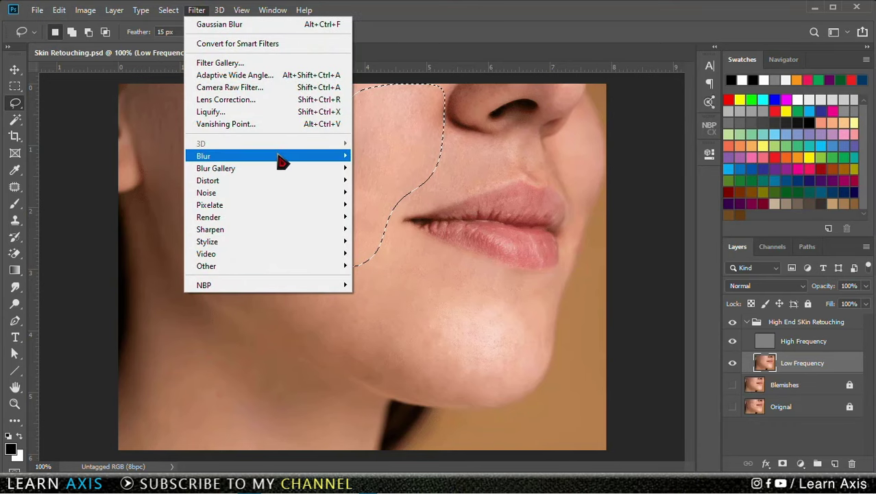
pyautogui.moveTo(286, 157)
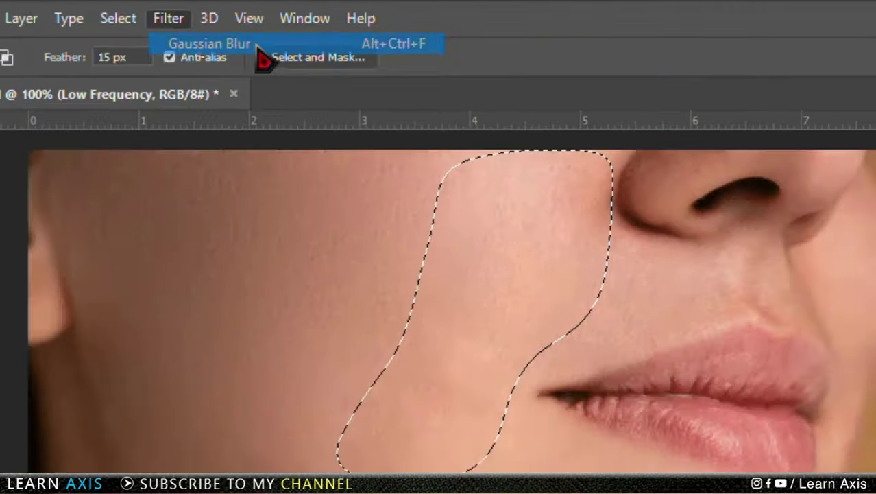
pyautogui.click(288, 87)
pyautogui.click(310, 204)
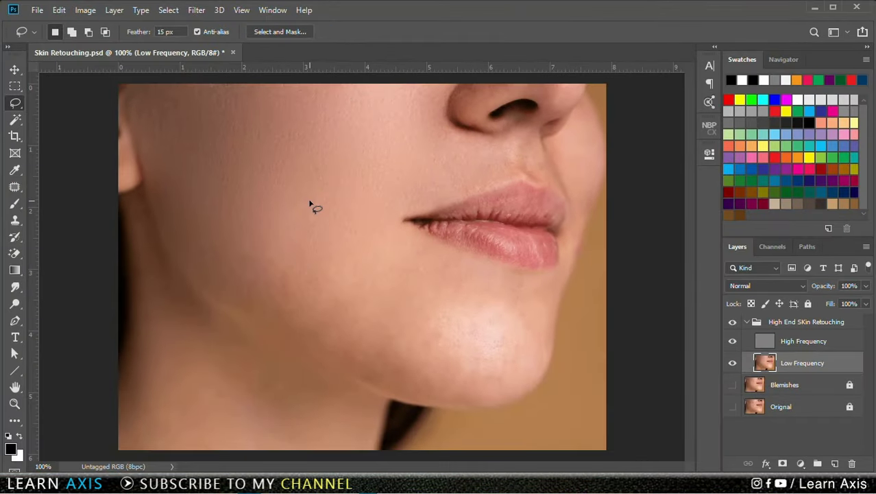
# Step: Lasso the lower cheek along the jawline, reapply the last Gaussian Blur, and deselect it
pyautogui.moveTo(384, 219)
pyautogui.mouseDown()
pyautogui.moveTo(462, 266)
pyautogui.moveTo(299, 237)
pyautogui.mouseUp()
pyautogui.press('Return')
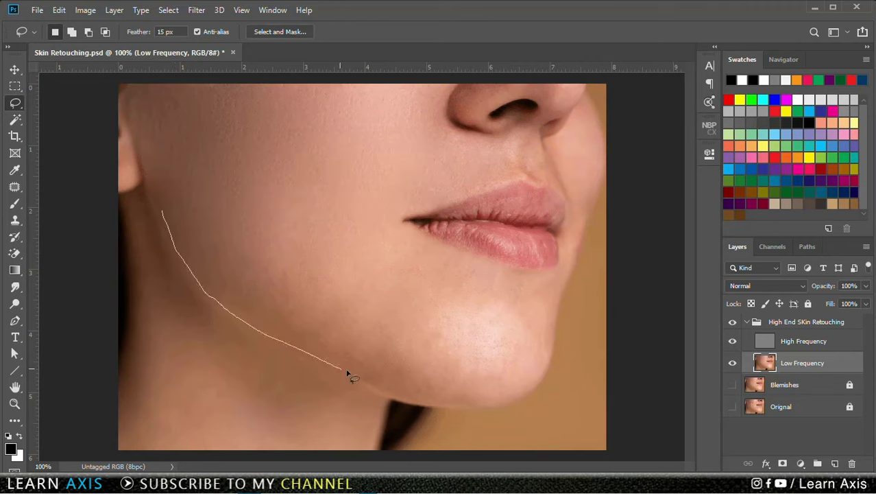
pyautogui.moveTo(348, 374)
pyautogui.mouseDown()
pyautogui.moveTo(395, 345)
pyautogui.moveTo(395, 309)
pyautogui.moveTo(377, 289)
pyautogui.moveTo(249, 245)
pyautogui.mouseUp()
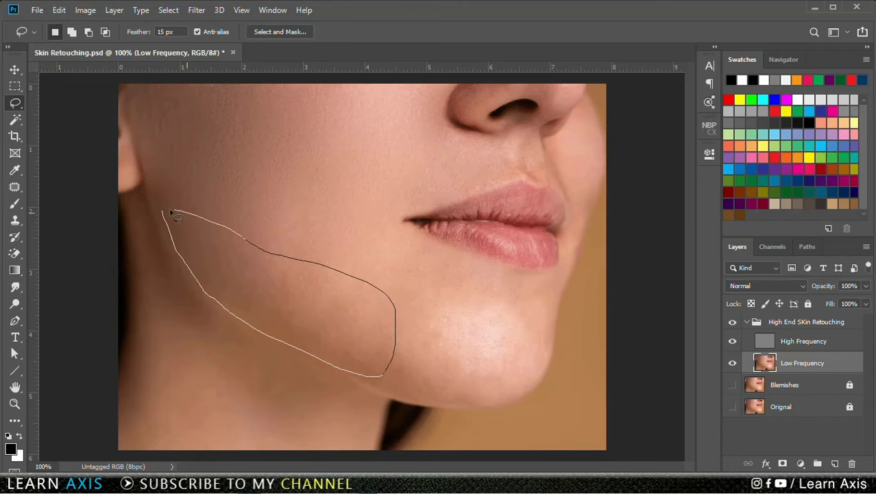
pyautogui.moveTo(162, 215); pyautogui.dragTo(168, 213)
pyautogui.click(196, 10)
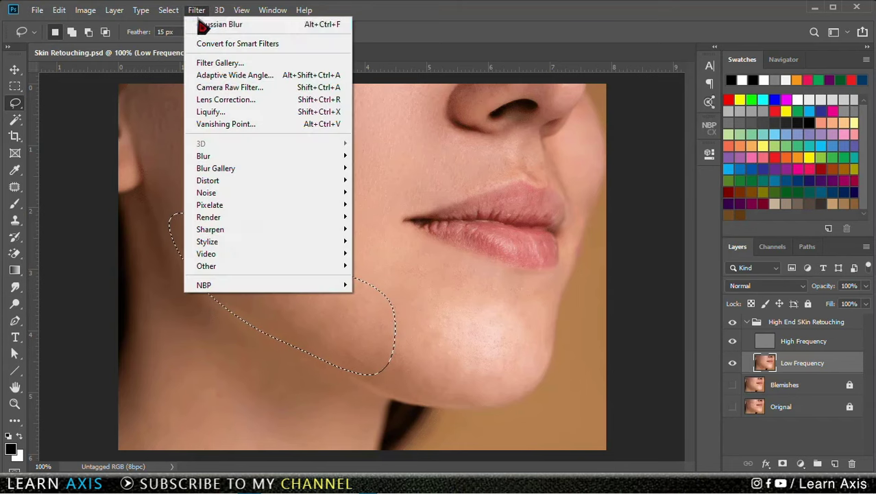
pyautogui.click(205, 24)
pyautogui.hotkey('ctrl', 'd')
# Step: Lasso the chin and the adjoining jaw area in turn, reapplying the last Gaussian Blur to each selection and deselecting
pyautogui.moveTo(556, 270)
pyautogui.mouseDown()
pyautogui.moveTo(432, 243)
pyautogui.moveTo(387, 275)
pyautogui.moveTo(375, 375)
pyautogui.moveTo(428, 401)
pyautogui.moveTo(517, 394)
pyautogui.moveTo(543, 362)
pyautogui.moveTo(556, 270)
pyautogui.mouseUp()
pyautogui.click(196, 9)
pyautogui.click(203, 24)
pyautogui.hotkey('ctrl', 'd')
pyautogui.moveTo(357, 345); pyautogui.dragTo(356, 347)
pyautogui.click(197, 9)
pyautogui.click(205, 24)
pyautogui.hotkey('ctrl', 'd')
# Step: Smooth the neck and the far cheek beyond the nose with the last Gaussian Blur in lasso selections, then deselect
pyautogui.moveTo(138, 195)
pyautogui.mouseDown()
pyautogui.moveTo(123, 228)
pyautogui.moveTo(127, 325)
pyautogui.moveTo(113, 410)
pyautogui.moveTo(345, 461)
pyautogui.moveTo(376, 450)
pyautogui.moveTo(385, 401)
pyautogui.moveTo(295, 364)
pyautogui.mouseUp()
pyautogui.moveTo(221, 328)
pyautogui.mouseDown()
pyautogui.moveTo(162, 252)
pyautogui.moveTo(140, 199)
pyautogui.mouseUp()
pyautogui.click(196, 10)
pyautogui.click(205, 24)
pyautogui.hotkey('ctrl', 'd')
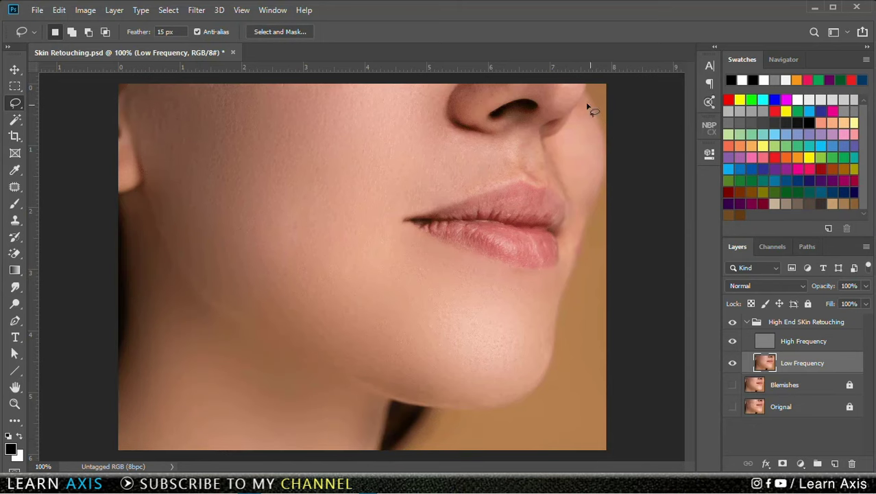
pyautogui.moveTo(587, 106)
pyautogui.mouseDown()
pyautogui.moveTo(551, 153)
pyautogui.moveTo(586, 217)
pyautogui.moveTo(597, 133)
pyautogui.moveTo(587, 107)
pyautogui.mouseUp()
pyautogui.hotkey('ctrl', 'd')
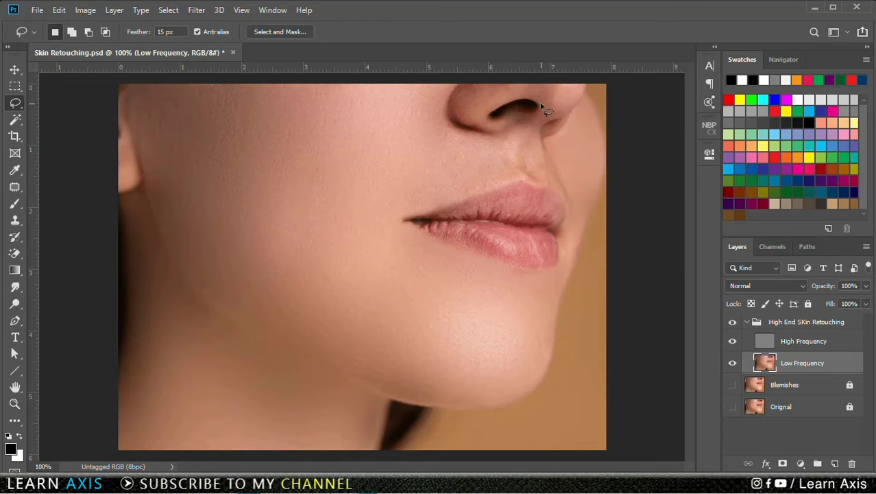
# Step: Lasso the nose wing and nose tip together, apply a Gaussian Blur of 9 pixels radius, and deselect
pyautogui.moveTo(537, 98); pyautogui.dragTo(491, 115)
pyautogui.moveTo(489, 82)
pyautogui.mouseDown()
pyautogui.moveTo(566, 81)
pyautogui.moveTo(566, 120)
pyautogui.moveTo(543, 114)
pyautogui.mouseUp()
pyautogui.click(196, 10)
pyautogui.moveTo(233, 156)
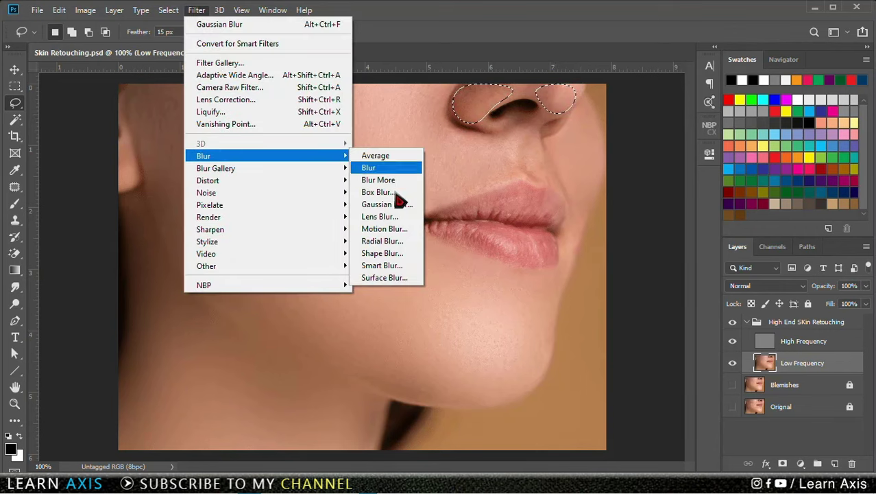
pyautogui.click(392, 203)
pyautogui.moveTo(581, 43); pyautogui.dragTo(211, 47)
pyautogui.moveTo(167, 240); pyautogui.dragTo(139, 239)
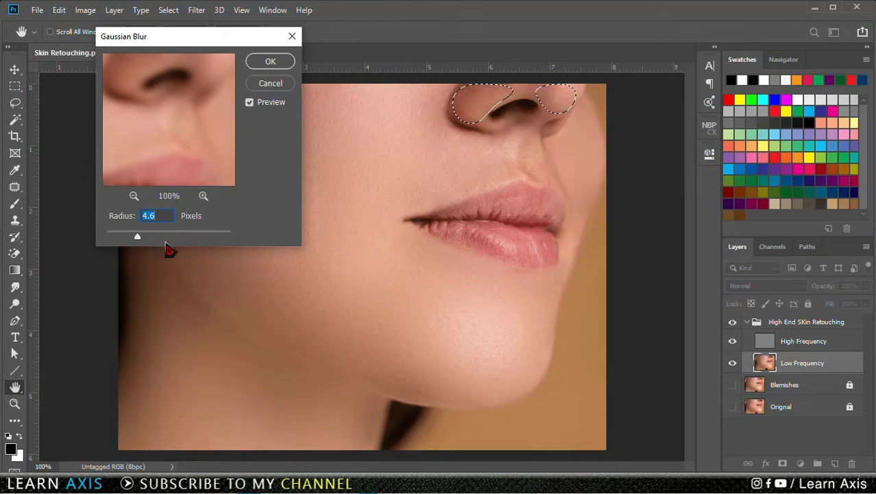
pyautogui.moveTo(140, 238); pyautogui.dragTo(157, 246)
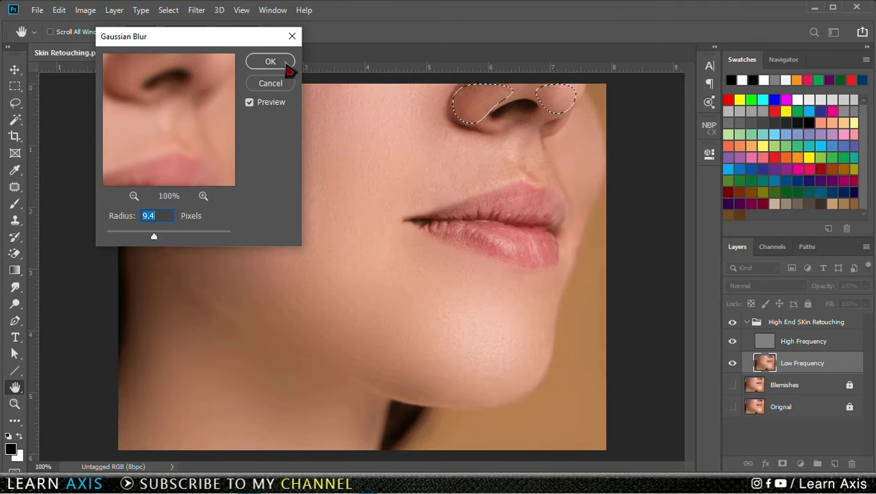
pyautogui.write('9')
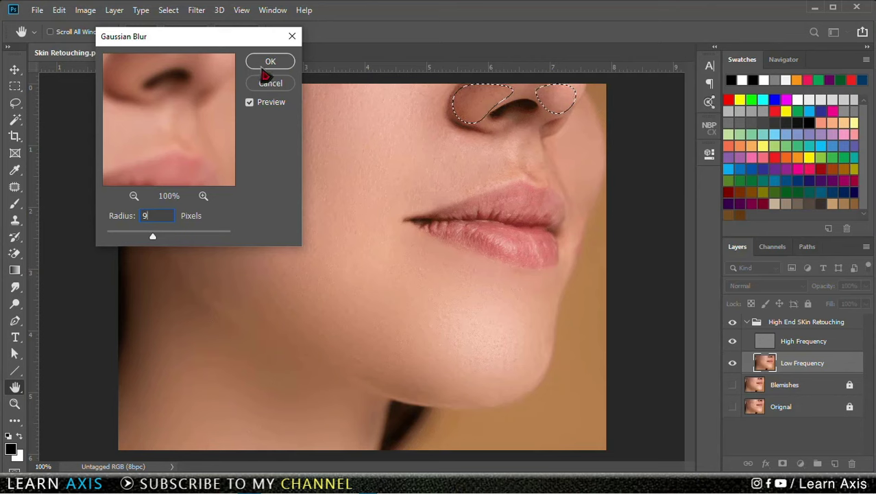
pyautogui.click(269, 66)
pyautogui.hotkey('ctrl', 'd')
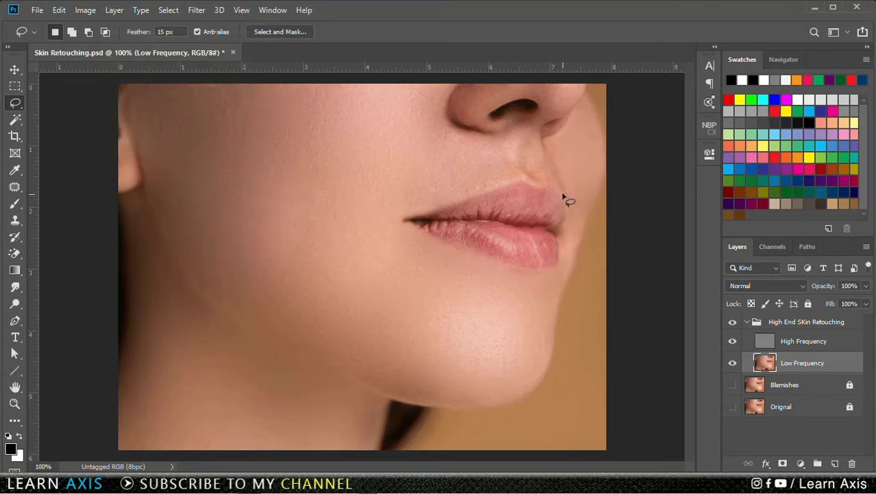
# Step: Lasso the skin between the nose and upper lip, apply a Gaussian Blur of 9.0 pixels after comparing the preview, and deselect
pyautogui.moveTo(521, 179); pyautogui.dragTo(471, 196)
pyautogui.moveTo(418, 213)
pyautogui.mouseDown()
pyautogui.moveTo(396, 214)
pyautogui.moveTo(409, 179)
pyautogui.moveTo(463, 147)
pyautogui.moveTo(491, 143)
pyautogui.moveTo(542, 148)
pyautogui.moveTo(571, 198)
pyautogui.moveTo(563, 198)
pyautogui.mouseUp()
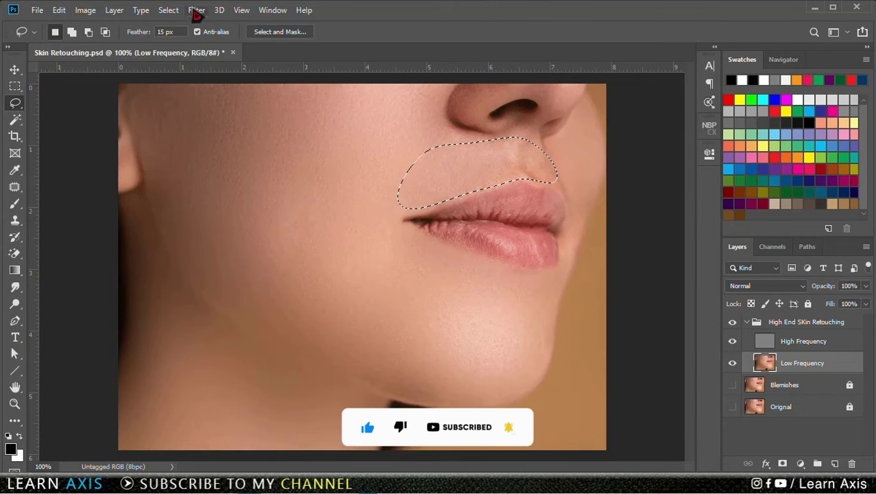
pyautogui.click(196, 9)
pyautogui.moveTo(221, 161)
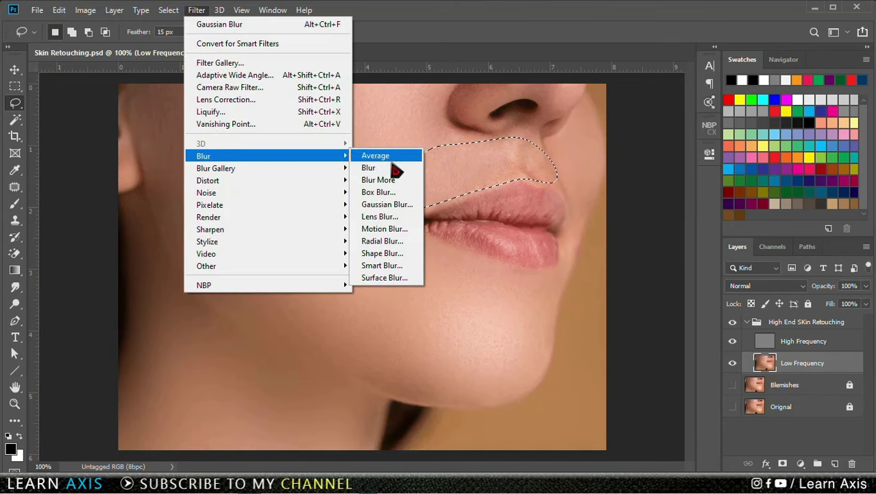
pyautogui.click(396, 203)
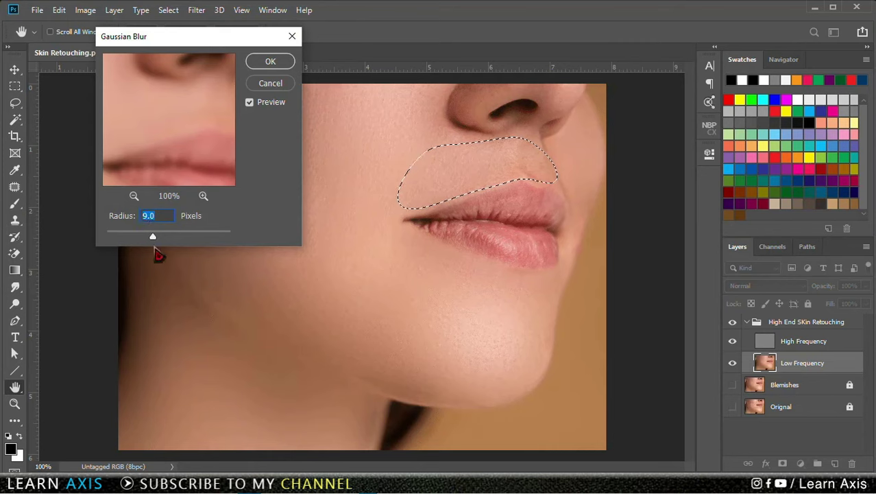
pyautogui.click(250, 102)
pyautogui.click(250, 103)
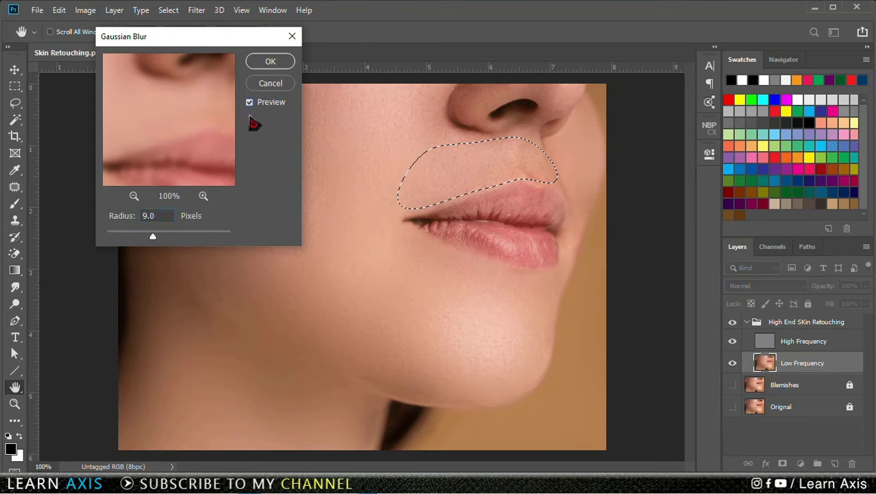
pyautogui.press('Return')
pyautogui.hotkey('ctrl', 'd')
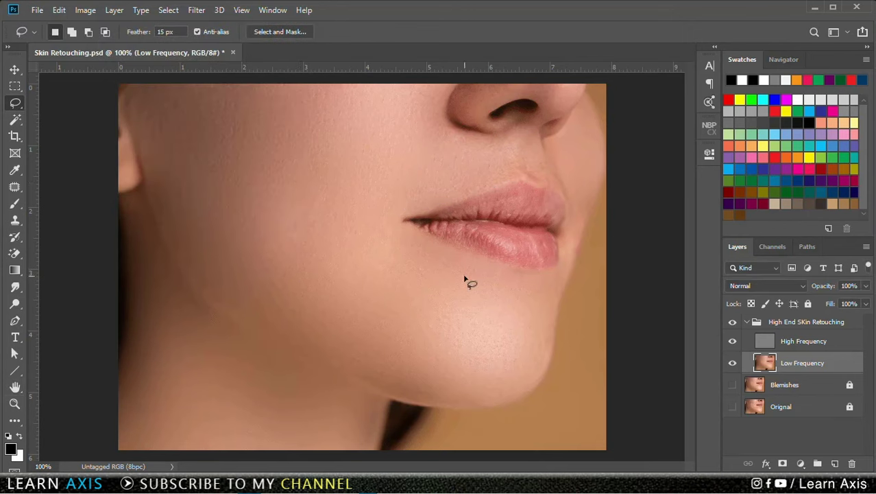
# Step: Collapse the High End SKin Retouching group and examine the smoothed skin up close and as a whole
pyautogui.click(751, 324)
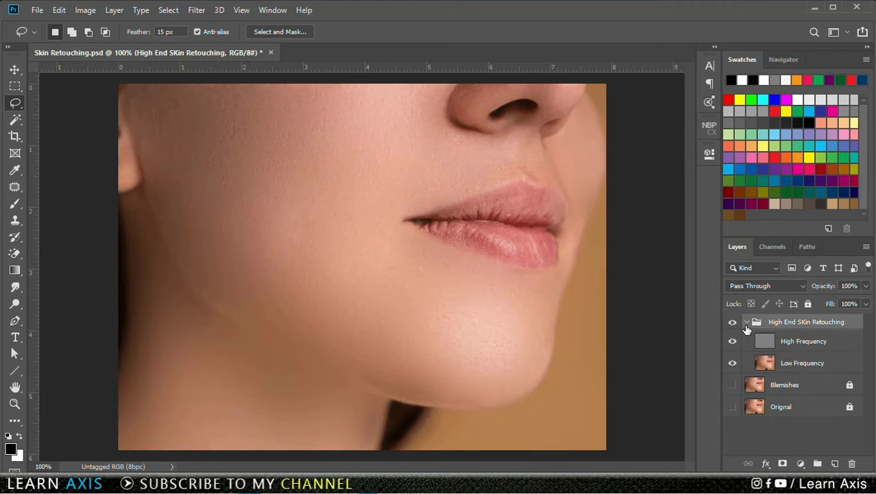
pyautogui.click(746, 322)
pyautogui.hotkey('ctrl', '+')
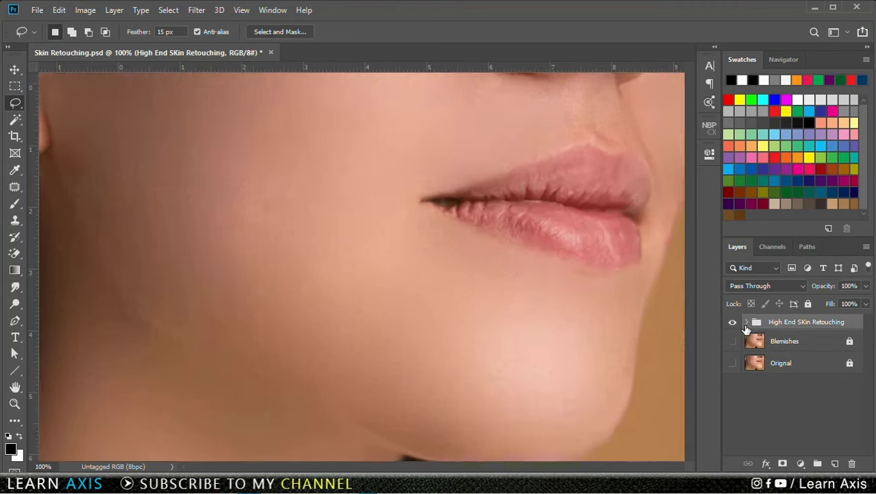
pyautogui.hotkey('ctrl', '-')
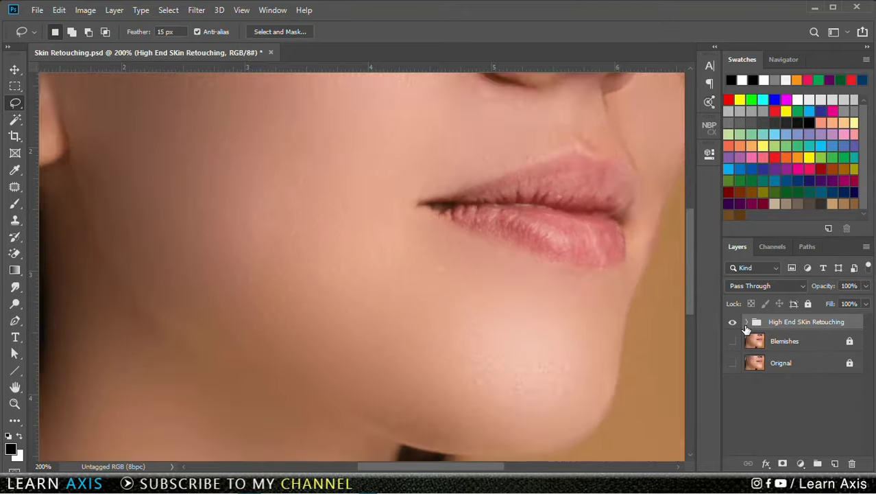
pyautogui.hotkey('ctrl', '+')
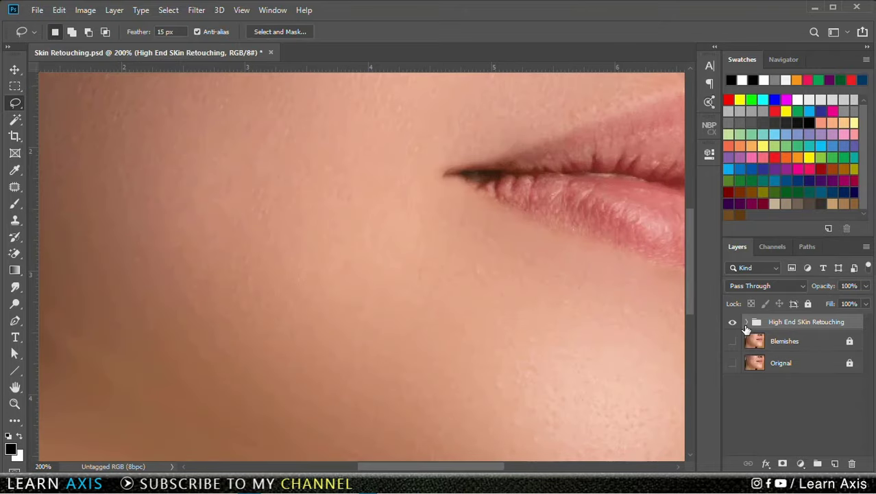
pyautogui.hotkey('ctrl', '-')
pyautogui.hotkey('ctrl', '-')
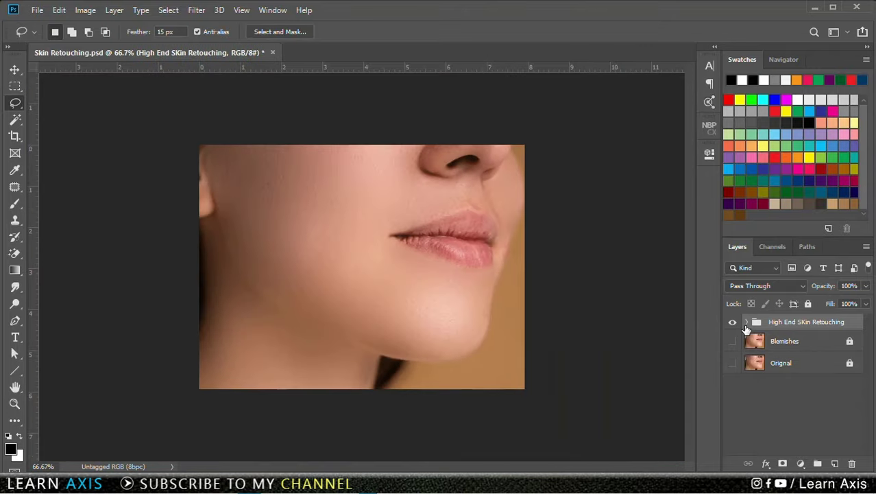
# Step: Inspect the retouched skin around the nose, lips and chin at 200% and in full view, and briefly check the group's frequency layers
pyautogui.hotkey('ctrl', '+')
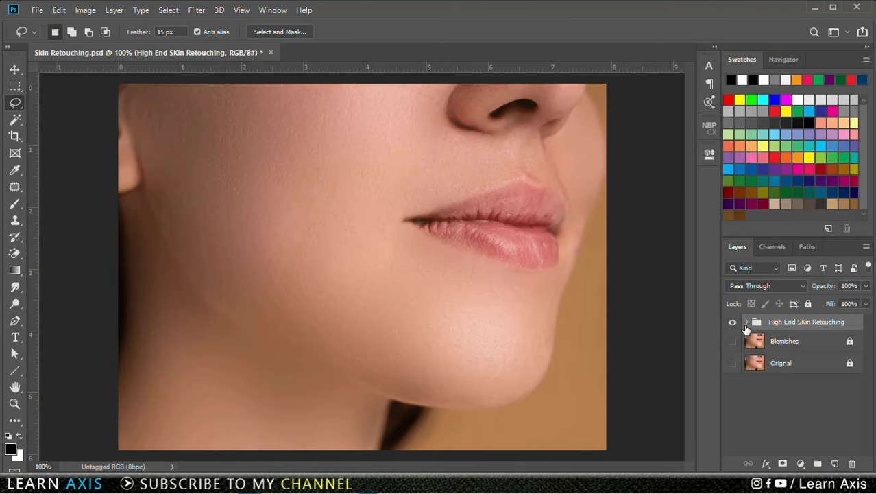
pyautogui.click(14, 403)
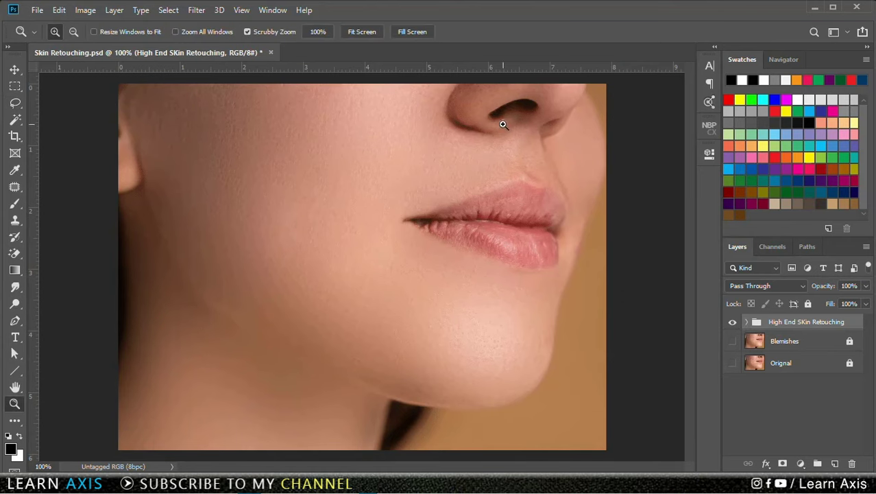
pyautogui.click(505, 96)
pyautogui.scroll(3, 504, 103)
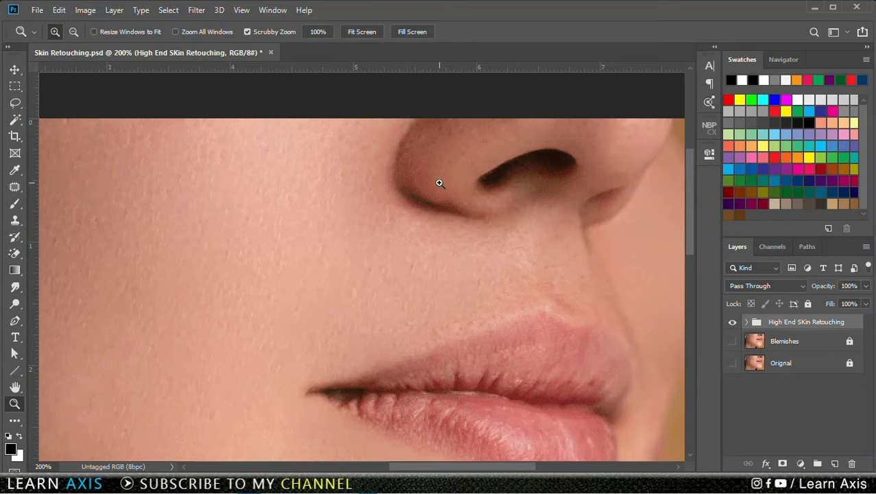
pyautogui.click(748, 322)
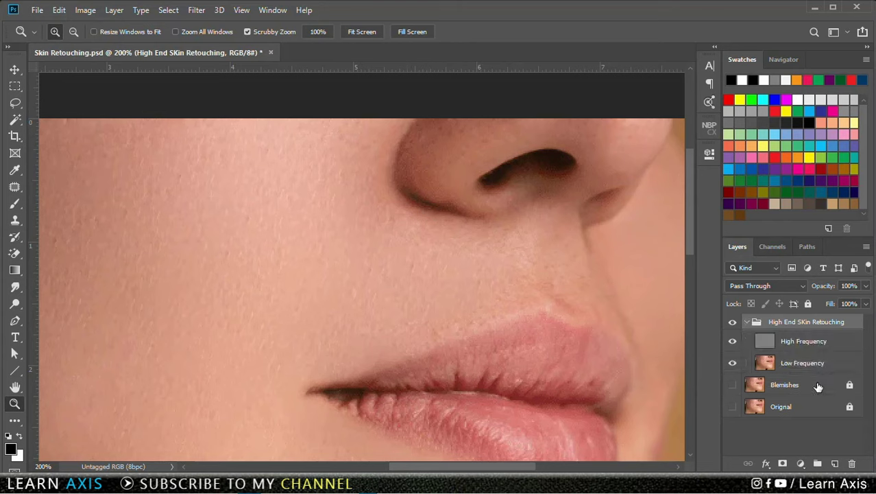
pyautogui.click(799, 362)
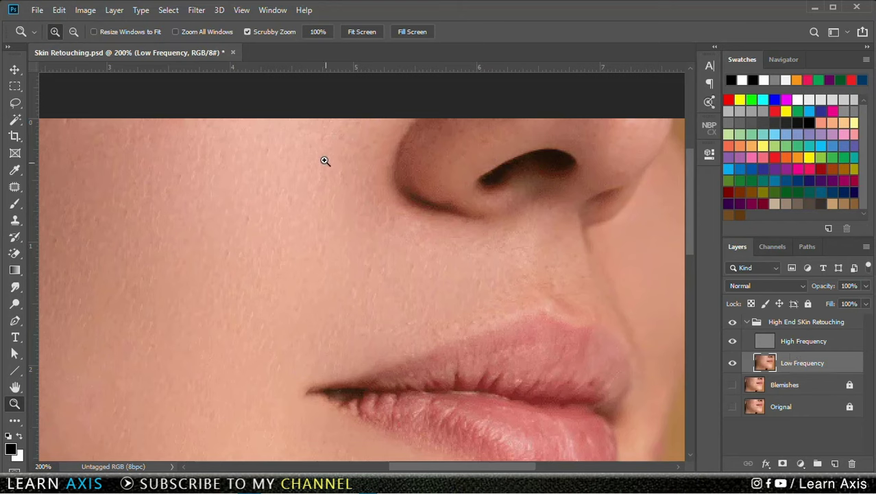
pyautogui.click(748, 323)
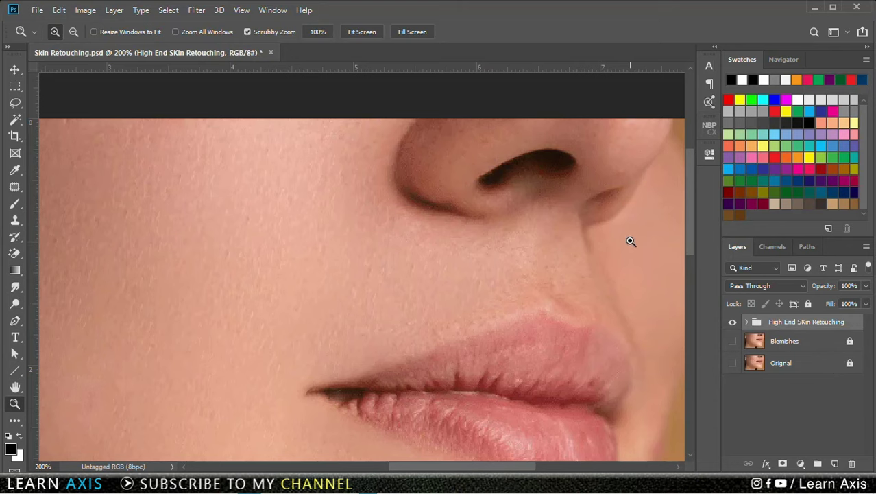
pyautogui.moveTo(694, 245); pyautogui.dragTo(696, 312)
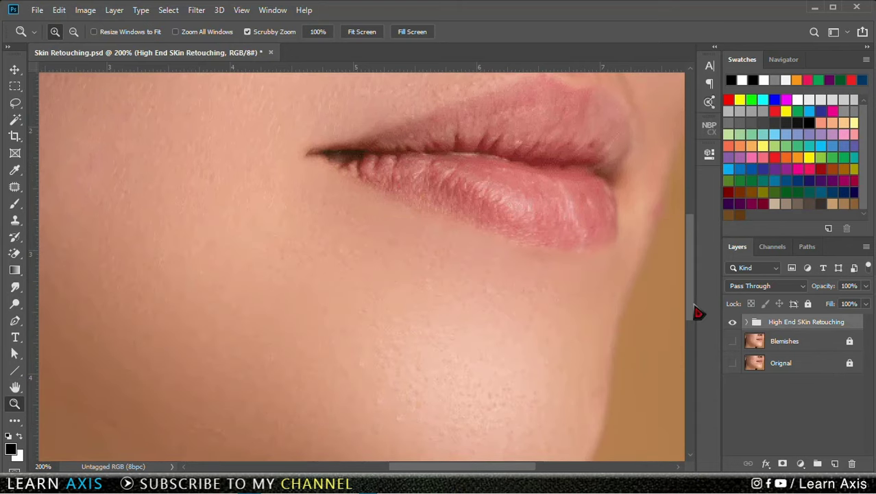
pyautogui.hotkey('ctrl', '0')
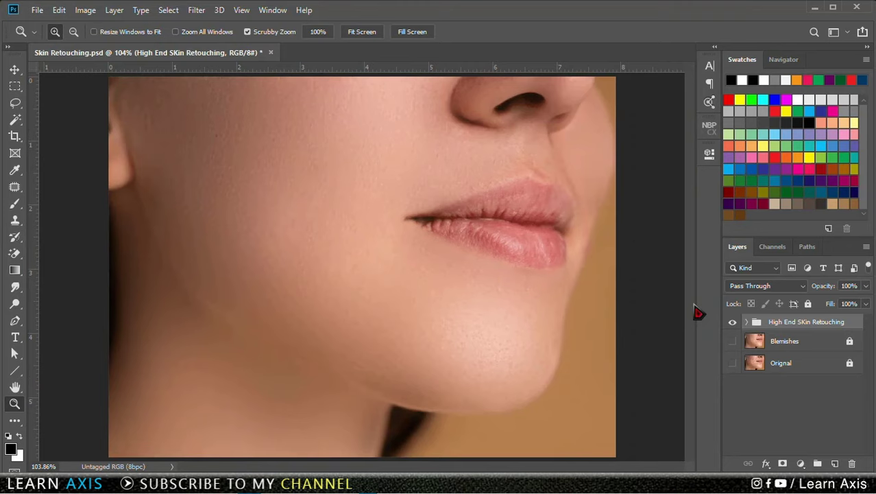
# Step: Stamp the visible layers into a new layer, hide the retouching group, and clone skin over the nose wing's edge at 30% opacity
pyautogui.hotkey('ctrl', 'alt', 'shift', 'e')
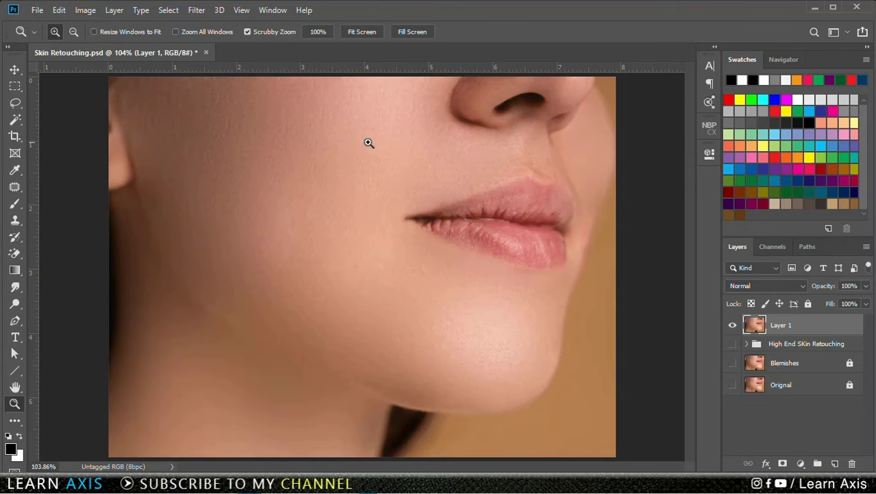
pyautogui.click(485, 111)
pyautogui.scroll(2, 488, 103)
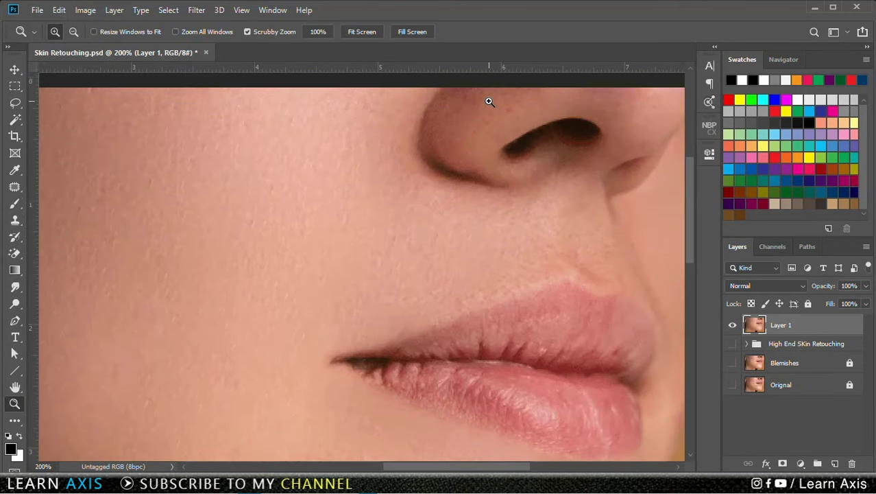
pyautogui.click(15, 219)
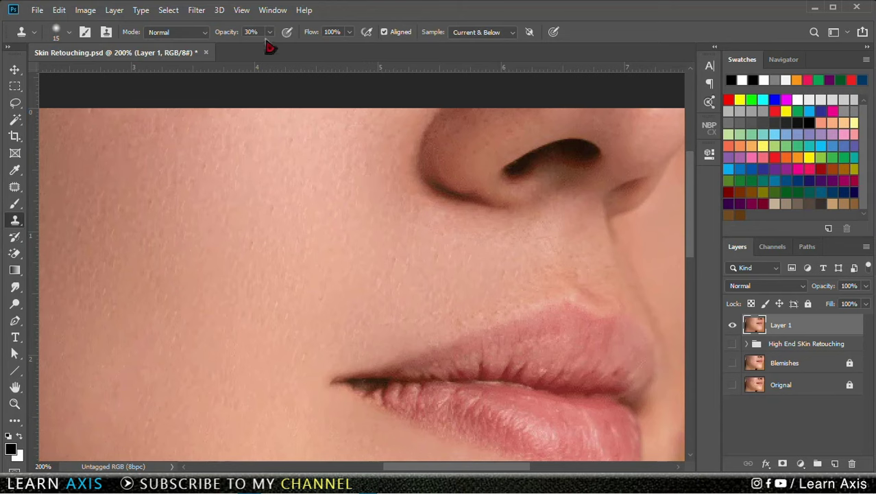
pyautogui.click(493, 167)
pyautogui.click(341, 211)
pyautogui.keyDown('alt'); pyautogui.click(454, 158); pyautogui.keyUp('alt')
pyautogui.moveTo(443, 169)
pyautogui.mouseDown()
pyautogui.moveTo(438, 159)
pyautogui.moveTo(441, 176)
pyautogui.moveTo(454, 182)
pyautogui.moveTo(439, 166)
pyautogui.moveTo(495, 195)
pyautogui.mouseUp()
pyautogui.keyDown('alt'); pyautogui.click(437, 148); pyautogui.keyUp('alt')
pyautogui.moveTo(431, 141); pyautogui.dragTo(434, 157)
pyautogui.keyDown('alt'); pyautogui.click(424, 214); pyautogui.keyUp('alt')
pyautogui.moveTo(433, 206); pyautogui.dragTo(473, 207)
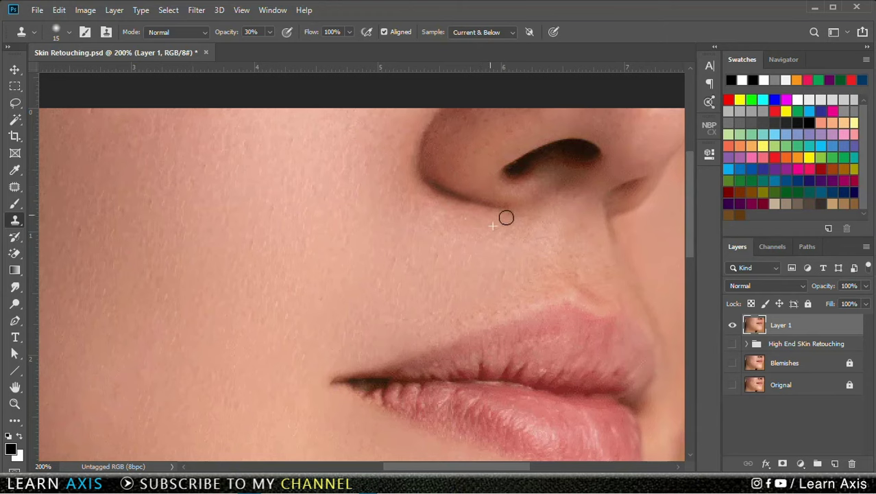
# Step: Clone clean skin along the nostril edge with the brush reduced to 10 pixels
pyautogui.press('[')
pyautogui.keyDown('alt'); pyautogui.click(533, 186); pyautogui.keyUp('alt')
pyautogui.moveTo(517, 181); pyautogui.dragTo(550, 166)
pyautogui.scroll(-4, 592, 239)
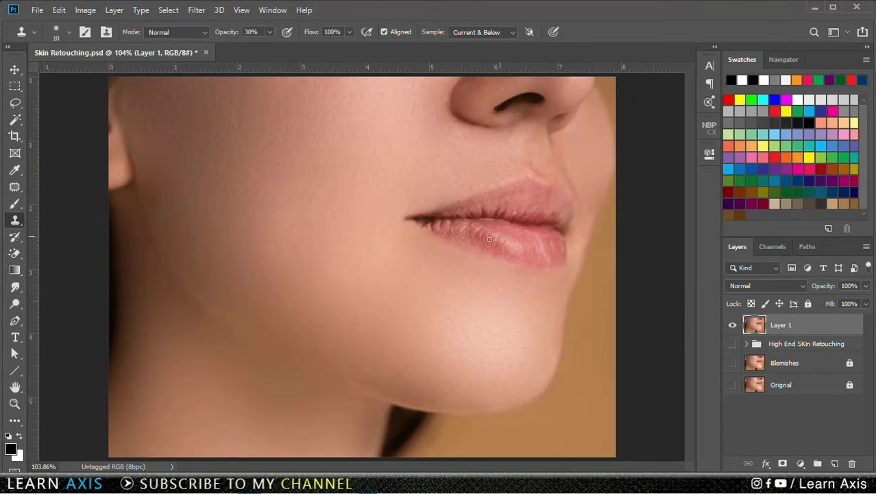
# Step: Duplicate Layer 1 and set the copy's blend mode to Vivid Light
pyautogui.click(13, 71)
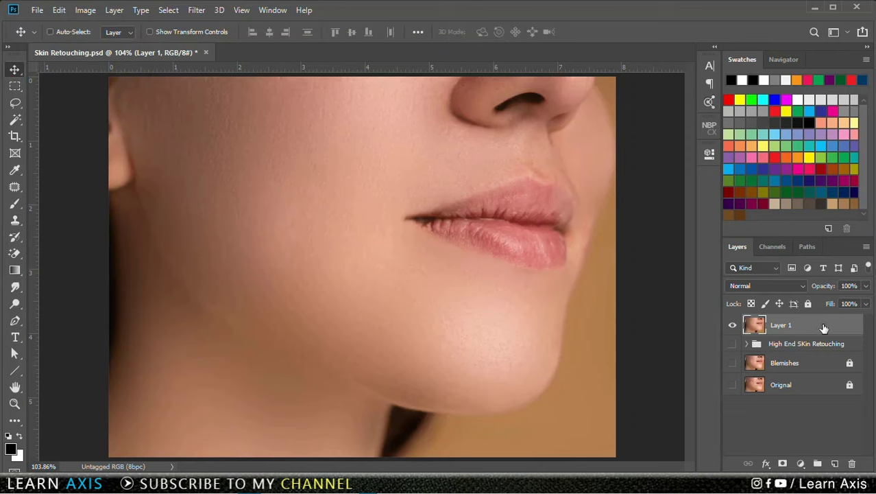
pyautogui.moveTo(822, 348); pyautogui.dragTo(836, 464)
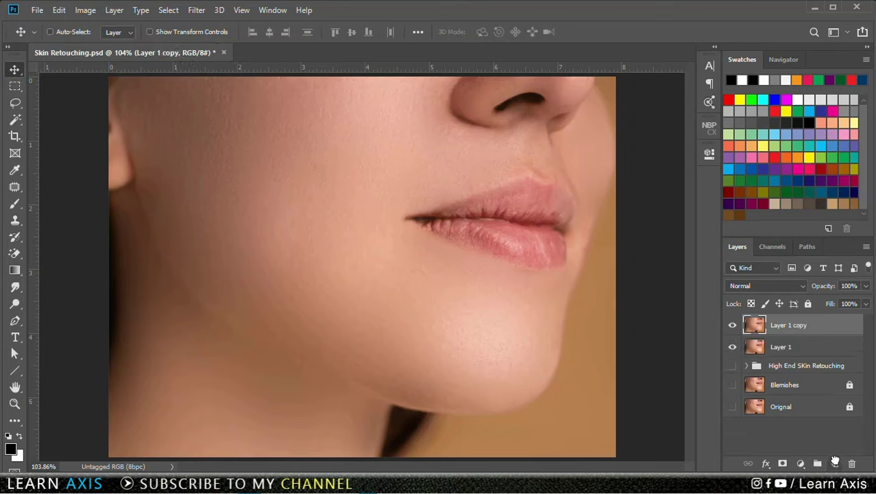
pyautogui.click(768, 288)
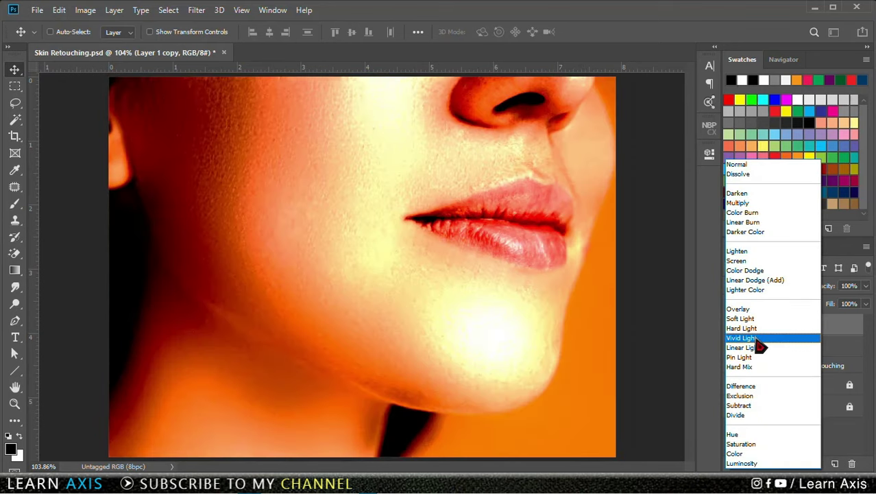
pyautogui.click(755, 338)
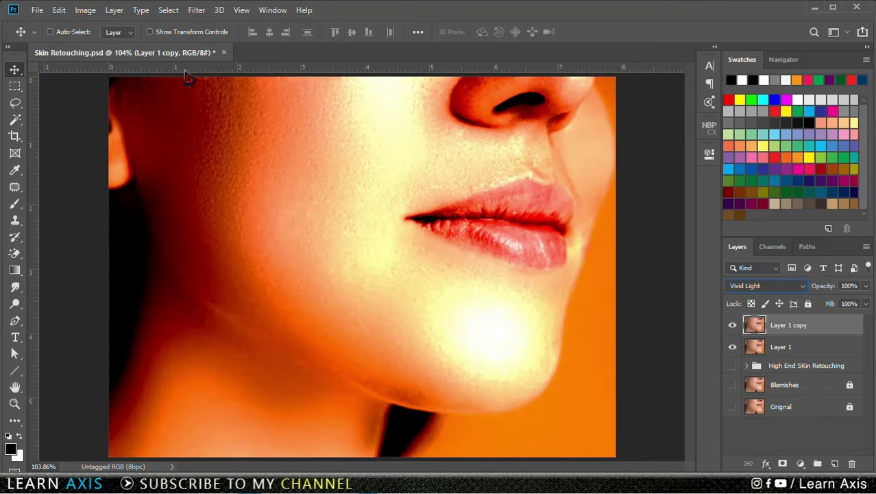
# Step: Apply a High Pass filter with a 2.2 pixel radius to the Vivid Light copy while checking the skin texture
pyautogui.click(196, 10)
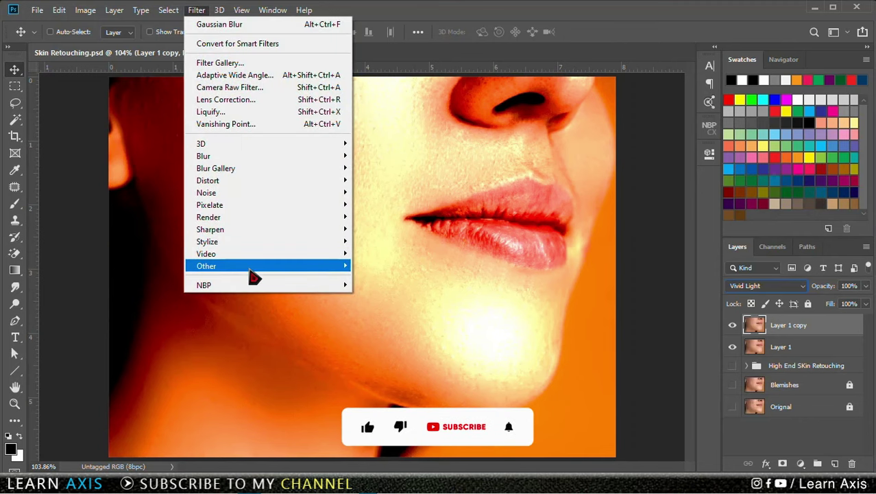
pyautogui.moveTo(226, 266)
pyautogui.click(387, 280)
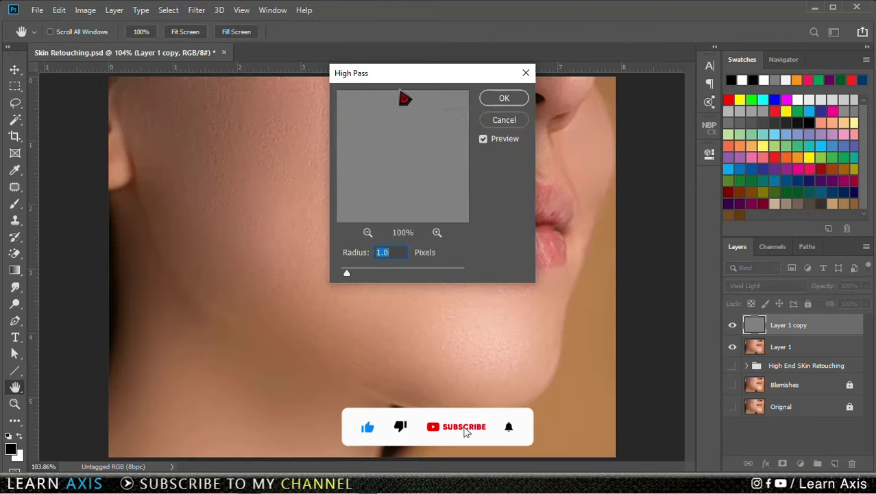
pyautogui.moveTo(401, 76); pyautogui.dragTo(661, 71)
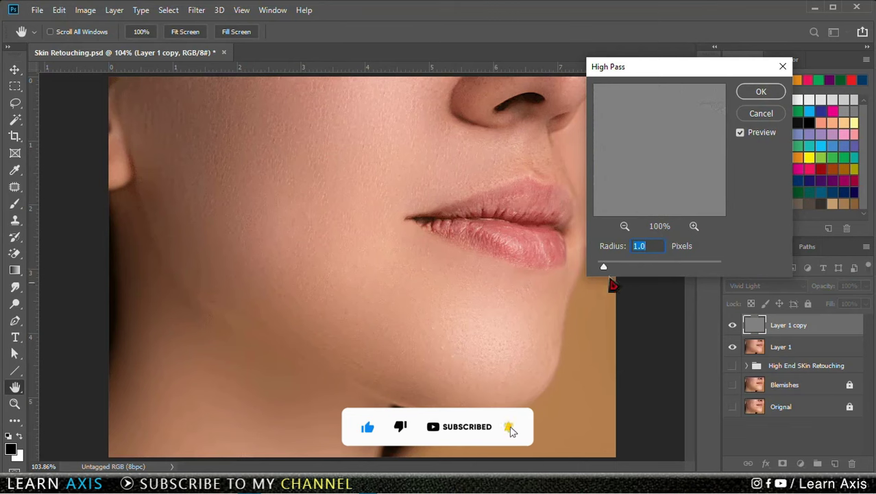
pyautogui.moveTo(603, 266); pyautogui.dragTo(612, 267)
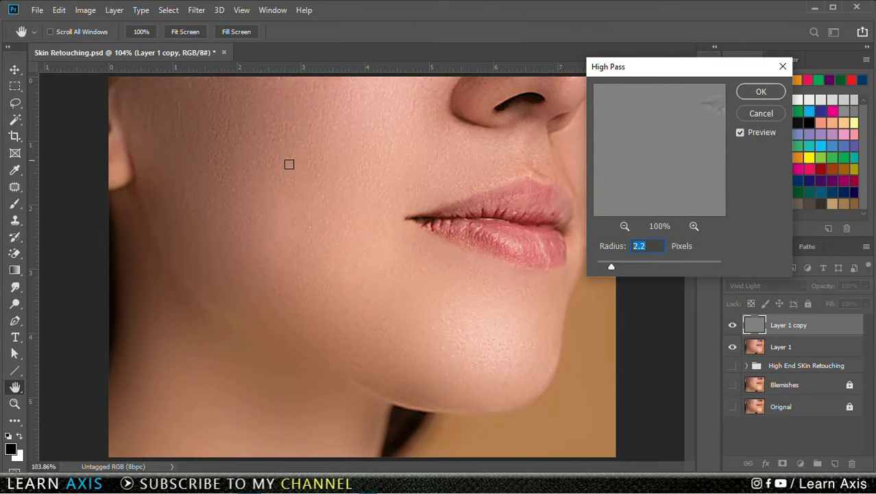
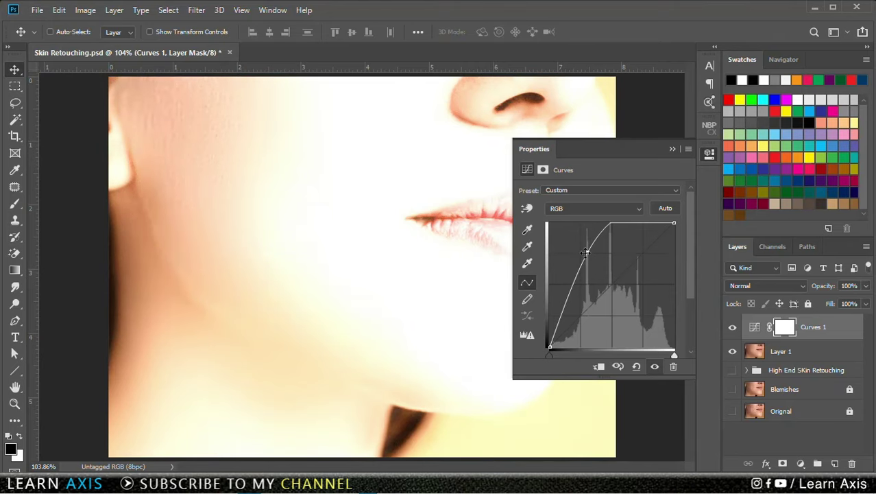
# Step: Pull the RGB curve of the Curves 1 adjustment layer strongly upward to brighten the image, and collapse its properties
pyautogui.moveTo(588, 252); pyautogui.dragTo(588, 251)
pyautogui.click(672, 149)
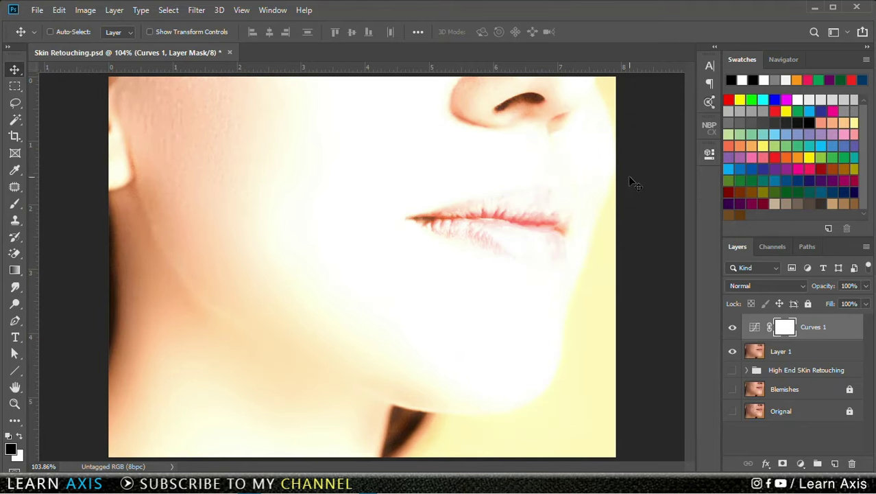
# Step: In the Curves 1 blending options, raise the Underlying Layer shadow limit of Blend If to 114
pyautogui.rightClick(848, 332)
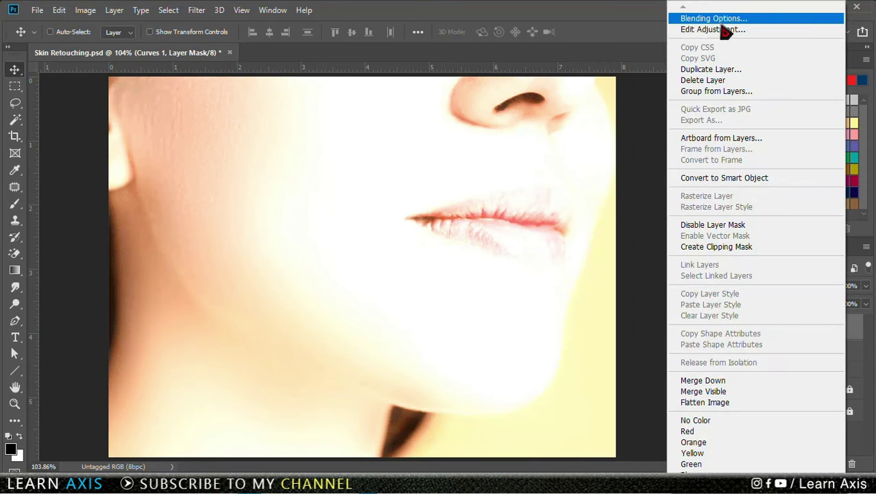
pyautogui.click(718, 20)
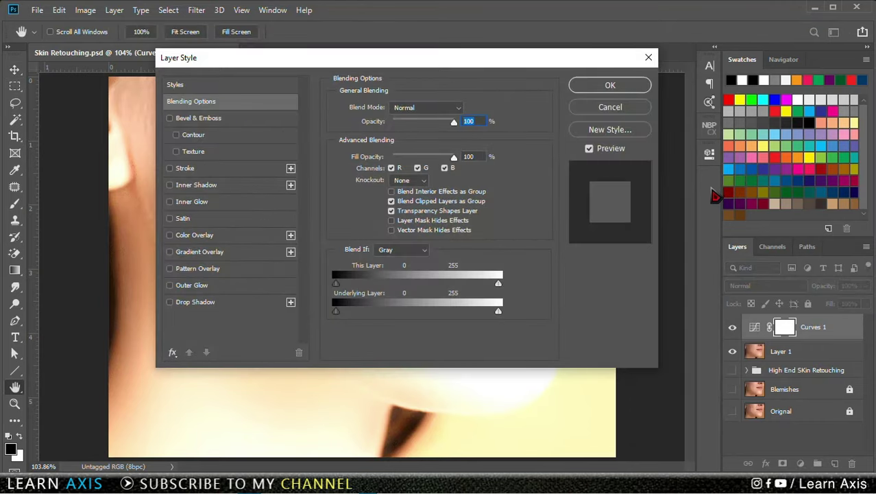
pyautogui.moveTo(368, 58); pyautogui.dragTo(630, 10)
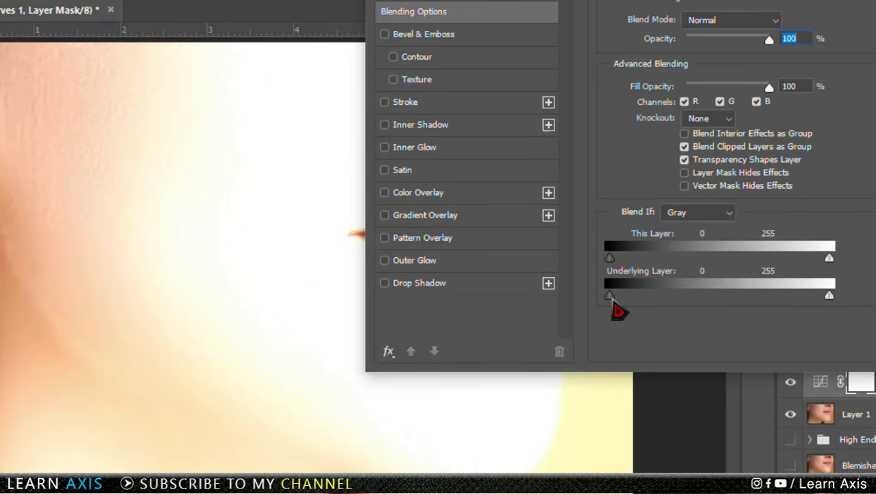
pyautogui.moveTo(614, 307); pyautogui.dragTo(673, 304)
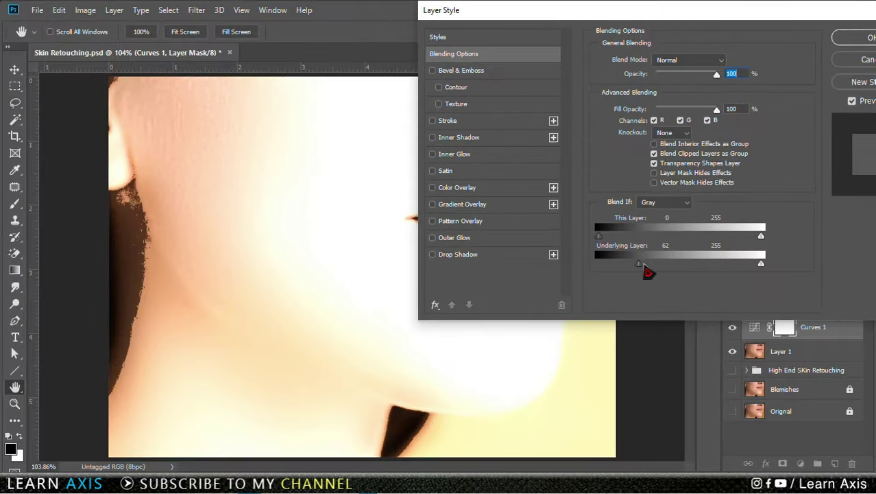
pyautogui.moveTo(646, 268); pyautogui.dragTo(672, 269)
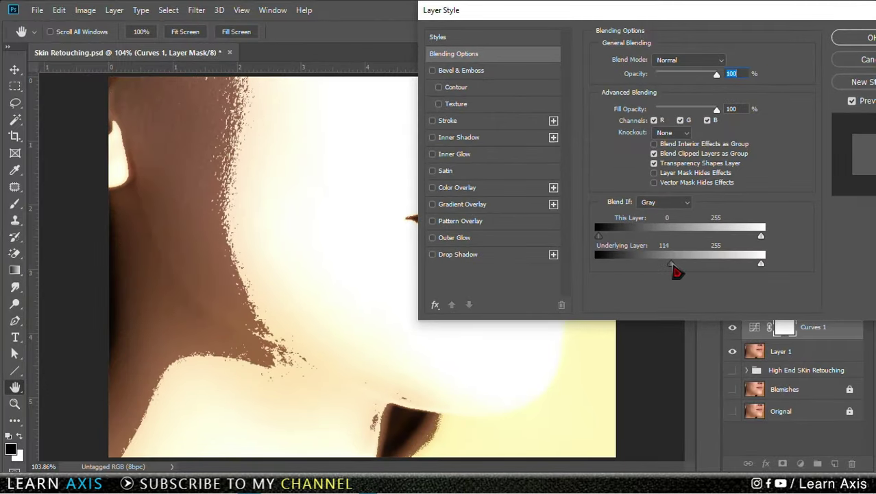
# Step: Set the Underlying Layer shadow limit to 186 to restrict the brightening to the highlights on the cheek and chin
pyautogui.moveTo(569, 26); pyautogui.dragTo(691, 59)
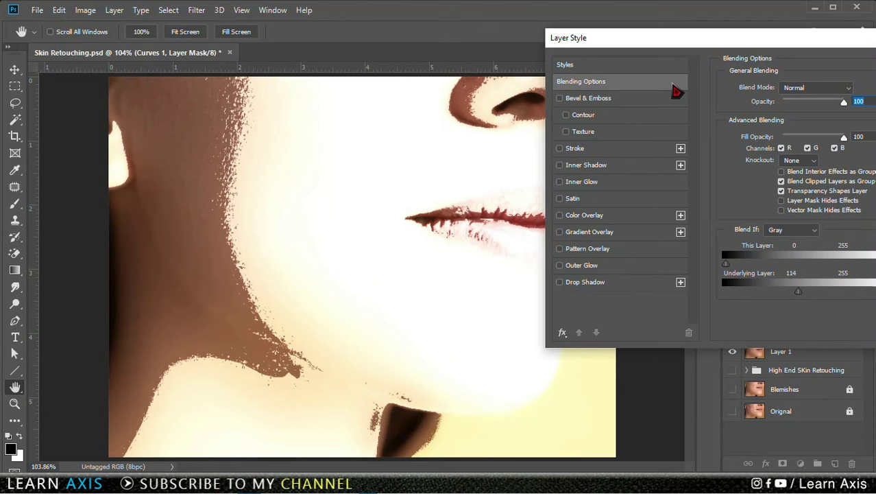
pyautogui.hotkey('ctrl', '-')
pyautogui.hotkey('ctrl', '-')
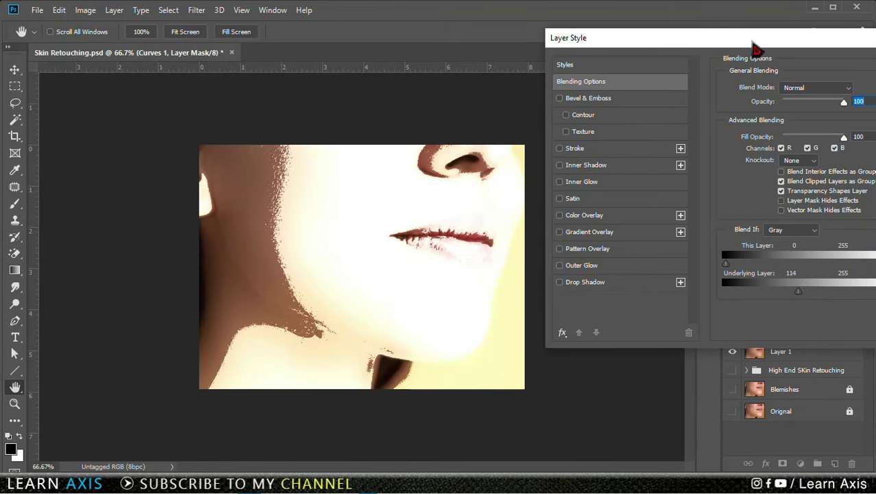
pyautogui.moveTo(756, 46); pyautogui.dragTo(663, 27)
pyautogui.moveTo(706, 272); pyautogui.dragTo(760, 275)
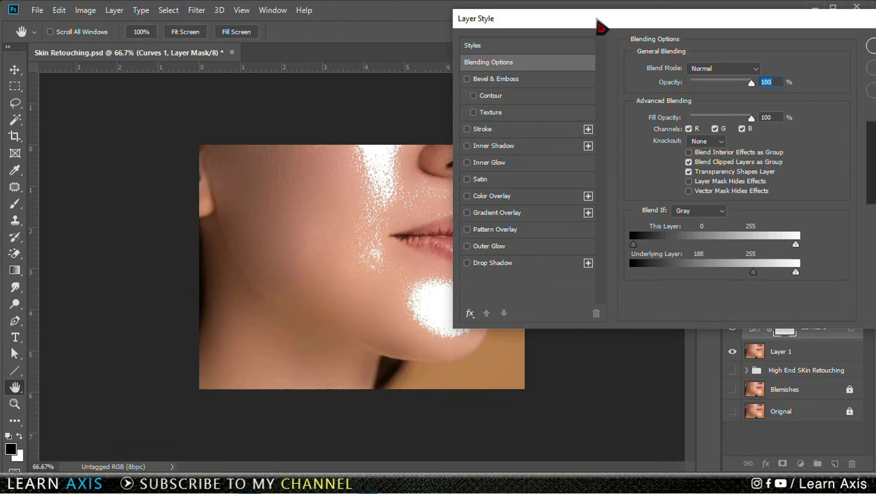
pyautogui.moveTo(600, 28); pyautogui.dragTo(661, 19)
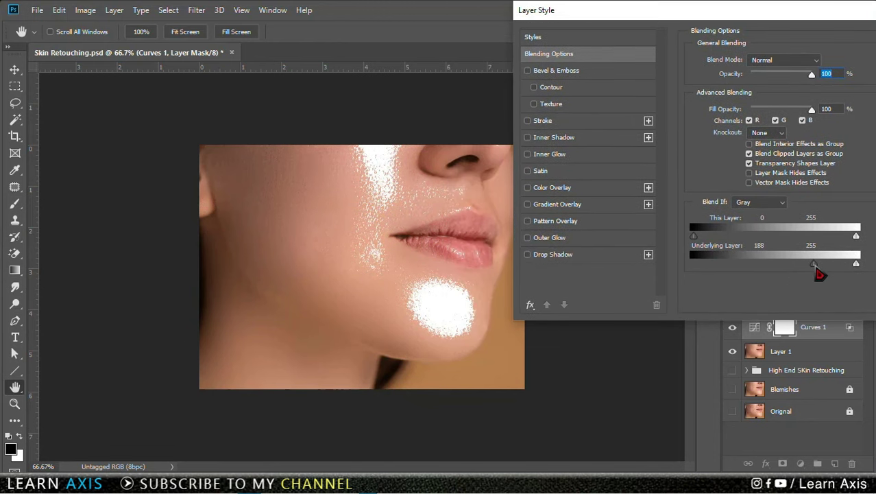
pyautogui.moveTo(820, 274); pyautogui.dragTo(818, 273)
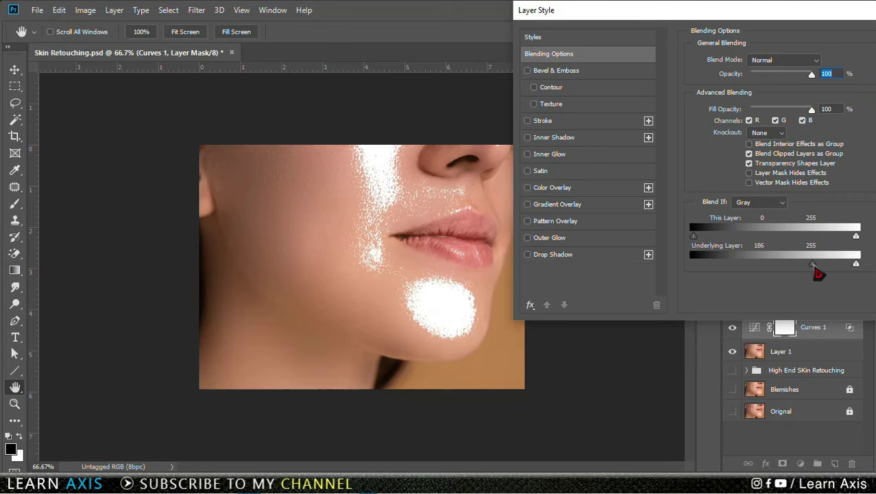
# Step: Split the Underlying Layer shadow limit of Curves 1 to 187 / 255 for a soft highlight transition, and apply the blending options
pyautogui.press('alt')
pyautogui.moveTo(818, 272); pyautogui.dragTo(873, 275)
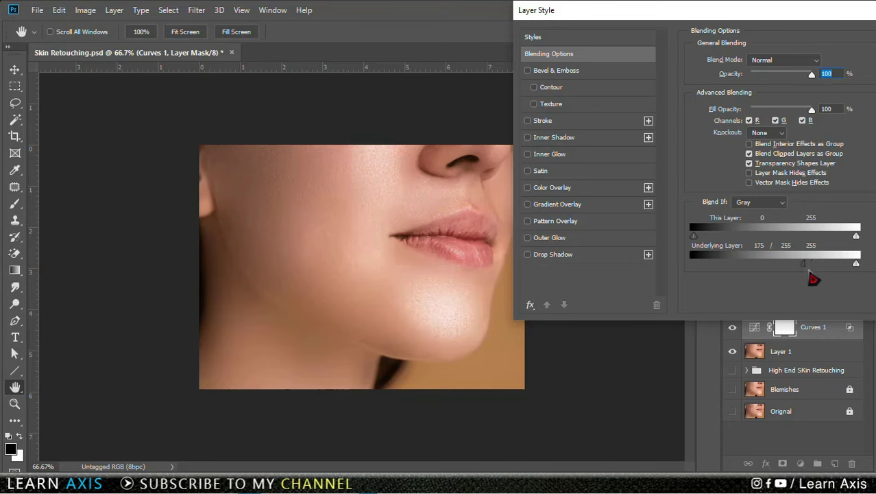
pyautogui.moveTo(809, 274); pyautogui.dragTo(816, 276)
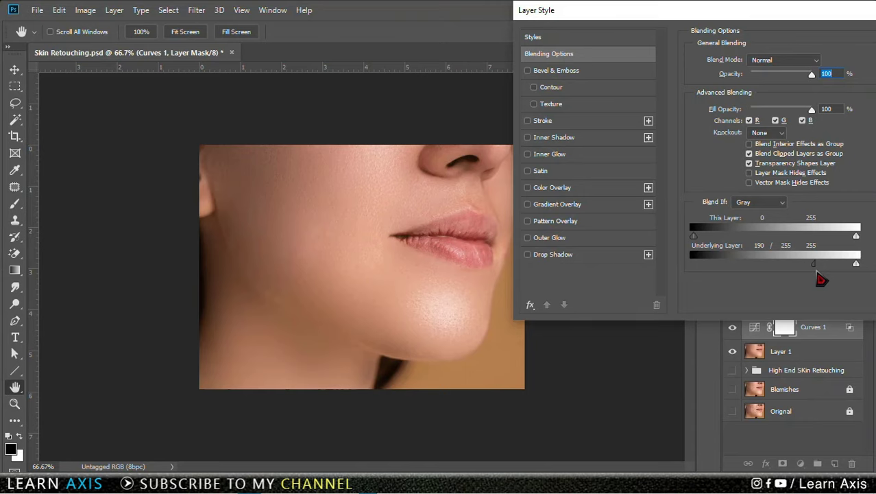
pyautogui.moveTo(819, 279); pyautogui.dragTo(820, 277)
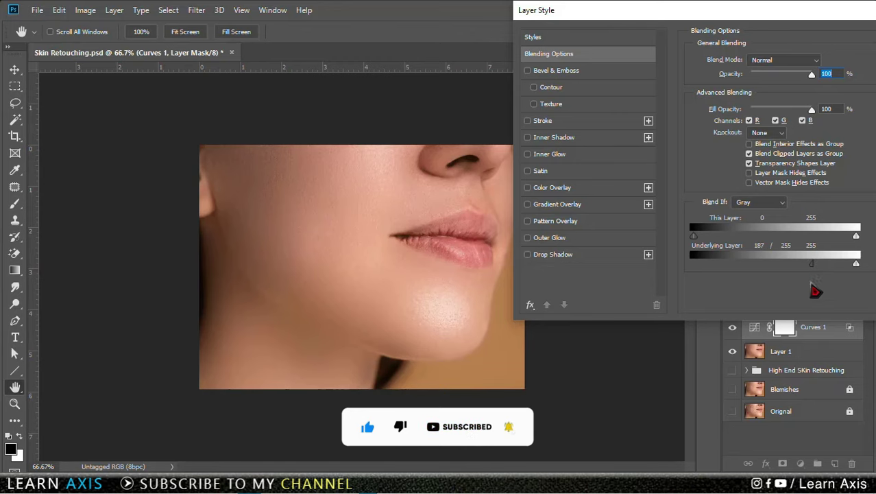
pyautogui.moveTo(760, 20); pyautogui.dragTo(329, 54)
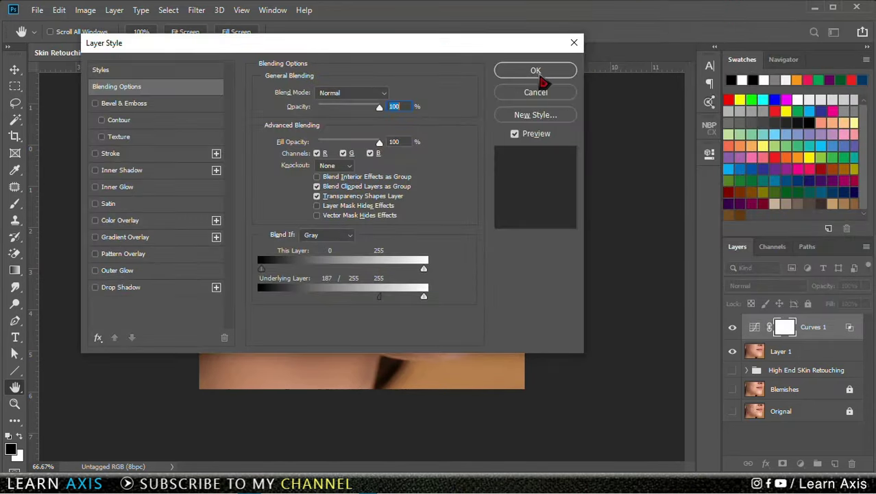
pyautogui.click(528, 71)
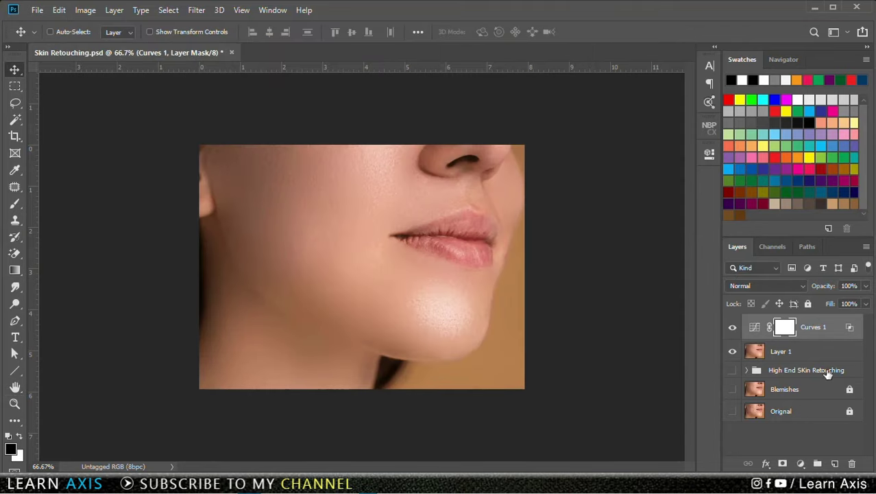
# Step: Add a second Curves adjustment layer above Curves 1, pull its RGB curve downward to darken the image, and collapse its properties
pyautogui.click(800, 464)
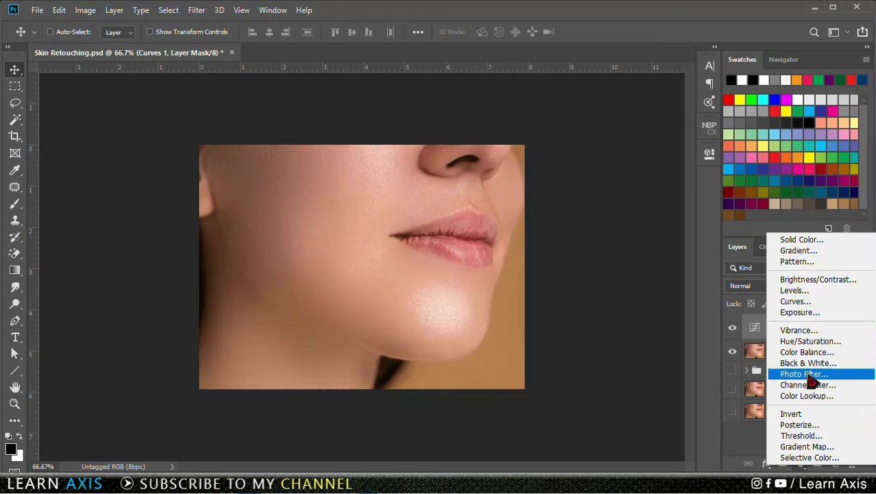
pyautogui.click(815, 301)
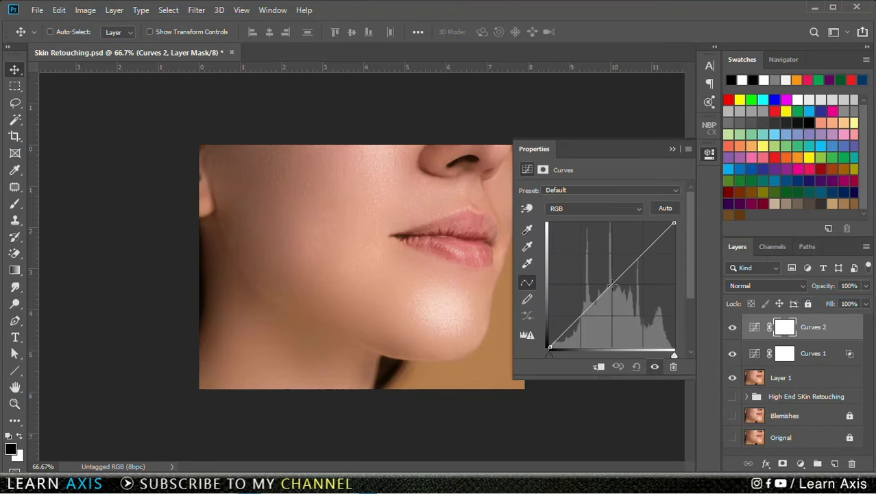
pyautogui.moveTo(612, 285)
pyautogui.mouseDown()
pyautogui.moveTo(622, 302)
pyautogui.moveTo(619, 291)
pyautogui.moveTo(624, 296)
pyautogui.mouseUp()
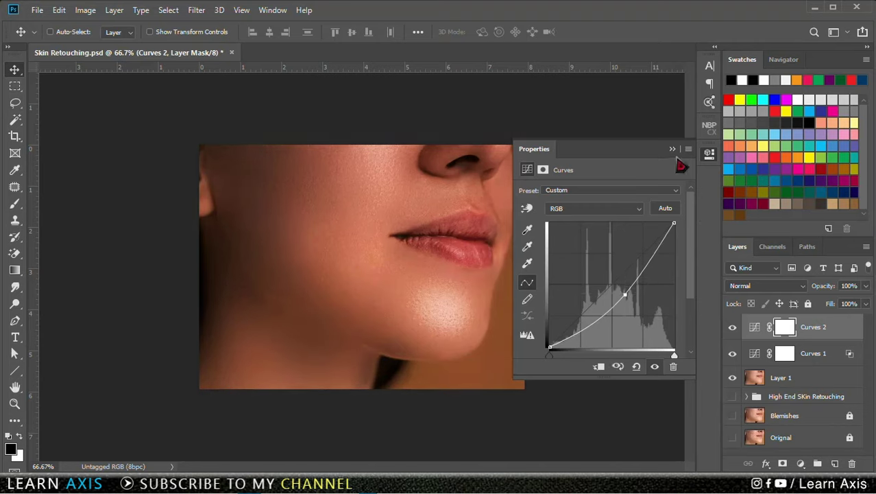
pyautogui.click(672, 149)
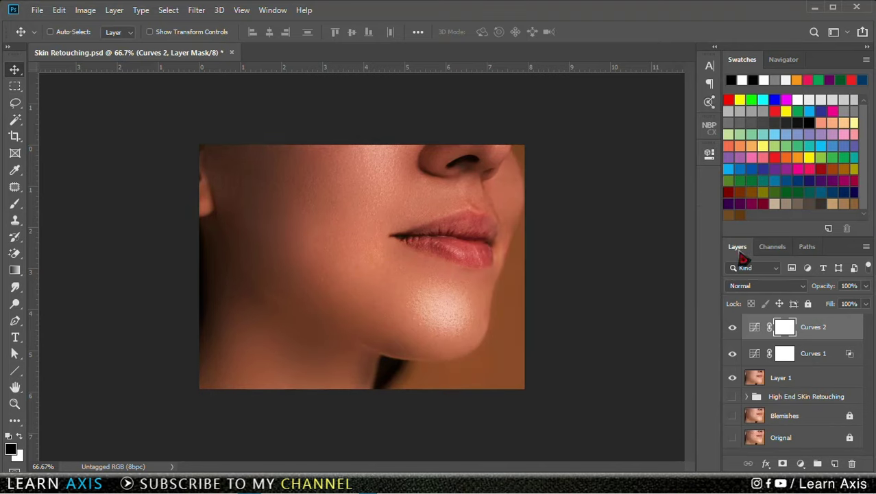
# Step: In the Curves 2 blending options, lower the Underlying Layer highlight limit of Blend If to 96
pyautogui.doubleClick(850, 335)
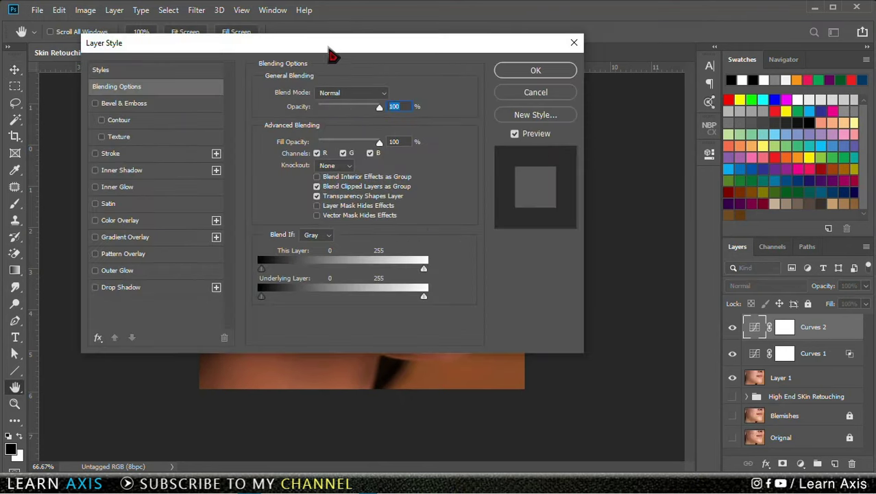
pyautogui.moveTo(337, 43); pyautogui.dragTo(747, 23)
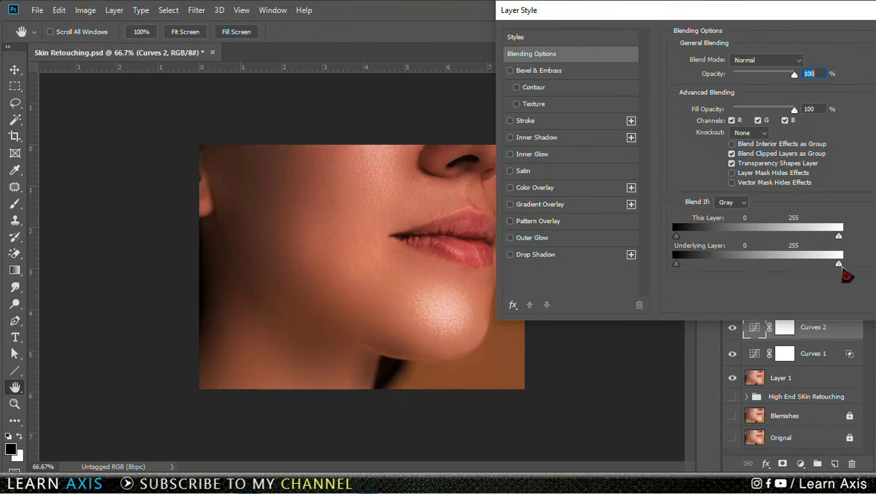
pyautogui.moveTo(841, 271); pyautogui.dragTo(741, 262)
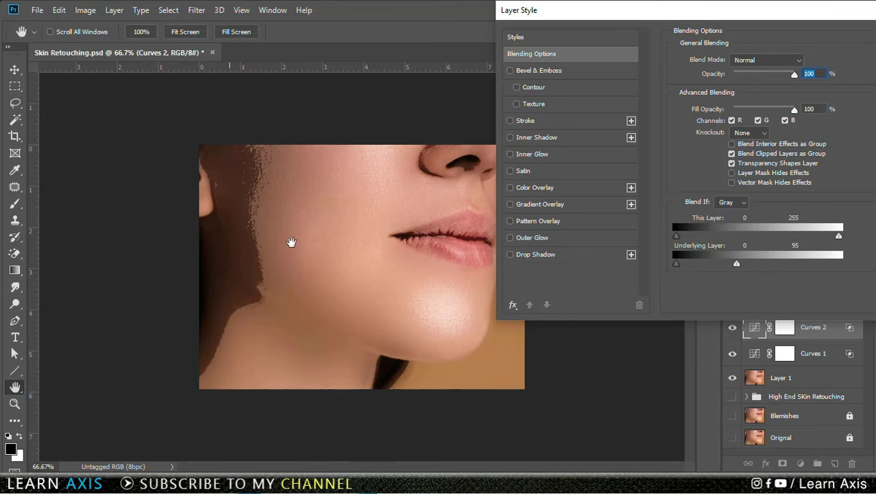
pyautogui.moveTo(739, 266); pyautogui.dragTo(744, 268)
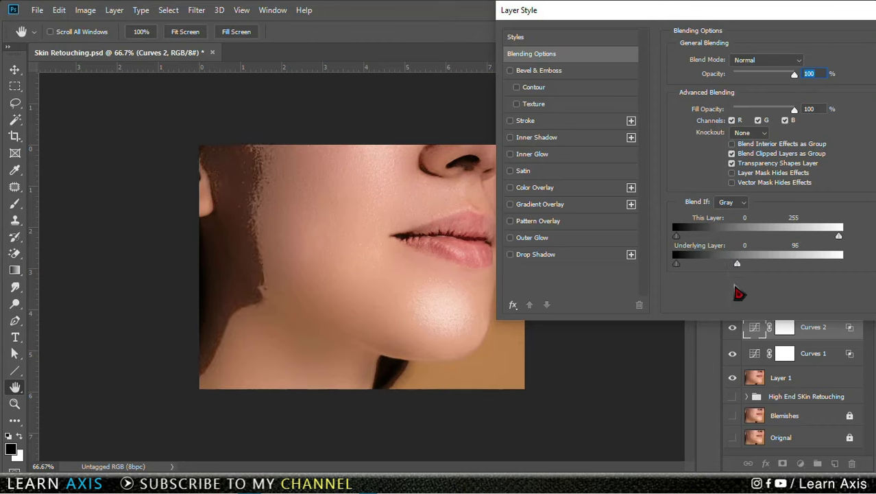
# Step: Split the Underlying Layer highlight limit of Curves 2 to 94 / 255 to soften the shadow transition, and apply the blending options
pyautogui.press('alt')
pyautogui.moveTo(742, 270); pyautogui.dragTo(870, 268)
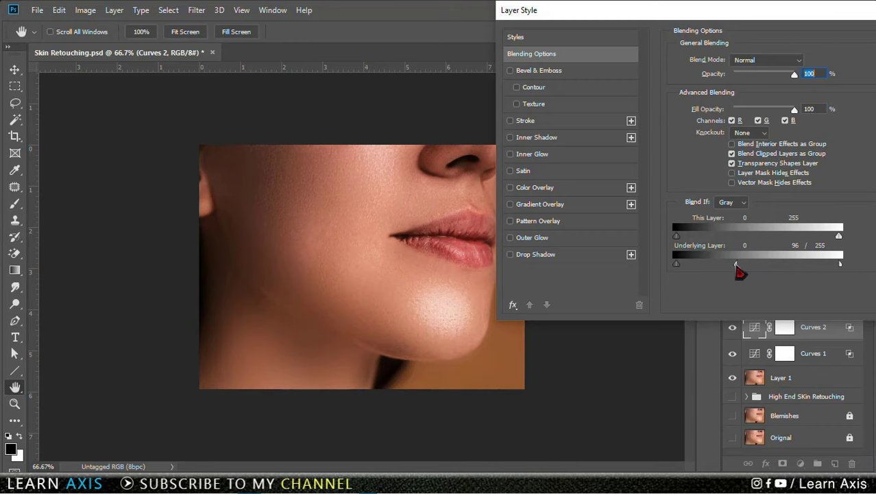
pyautogui.moveTo(736, 272)
pyautogui.mouseDown()
pyautogui.moveTo(719, 270)
pyautogui.moveTo(739, 267)
pyautogui.mouseUp()
pyautogui.moveTo(730, 11); pyautogui.dragTo(384, 47)
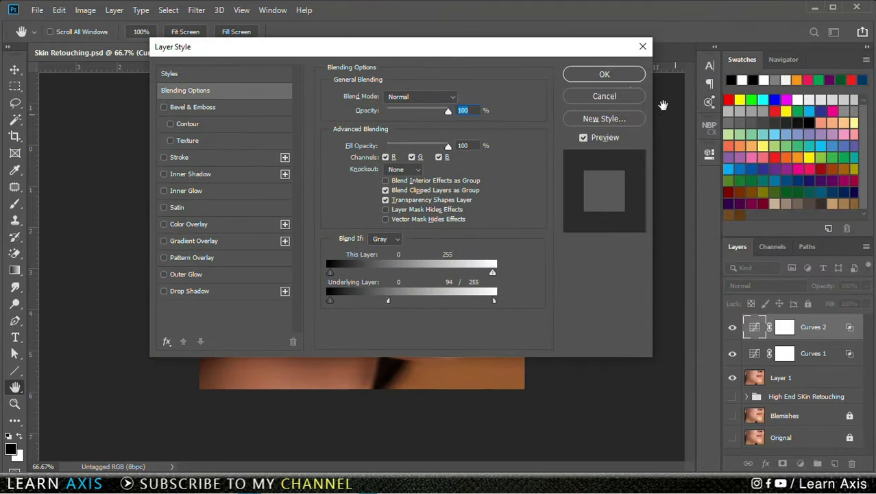
pyautogui.click(604, 75)
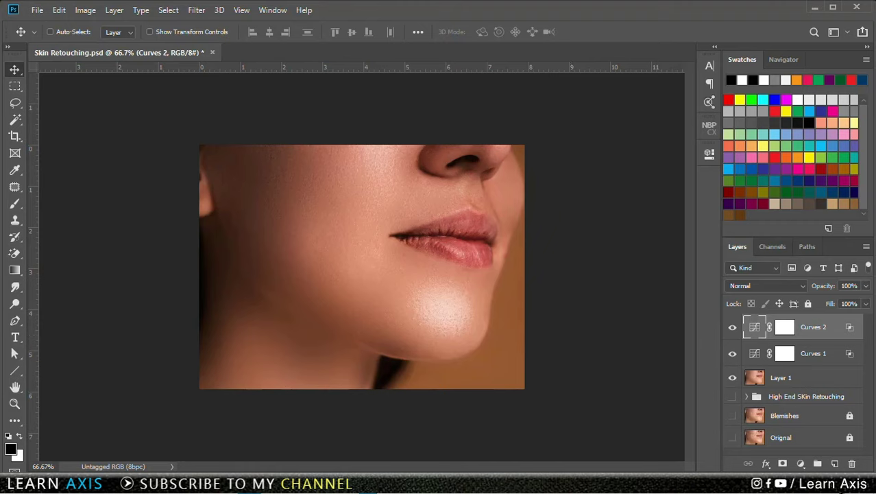
# Step: Add a Hue/Saturation adjustment layer with Colorize enabled, saturation 50 and hue 360, and collapse its properties
pyautogui.click(801, 464)
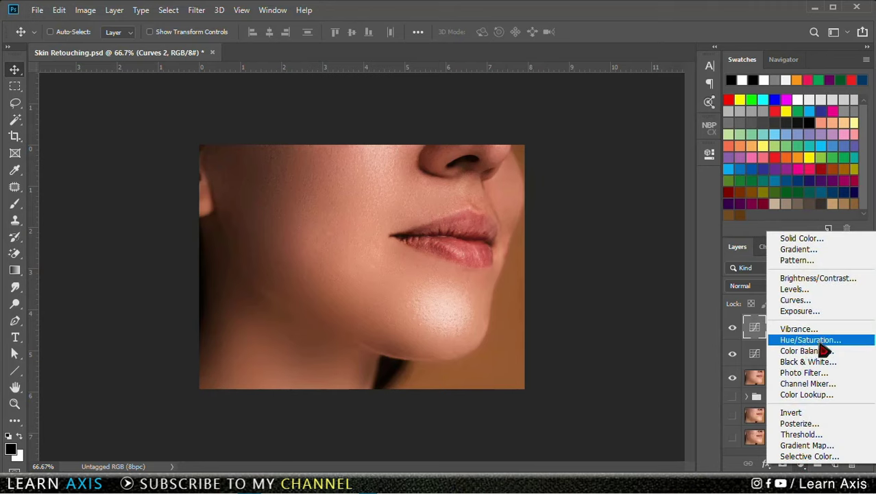
pyautogui.click(809, 340)
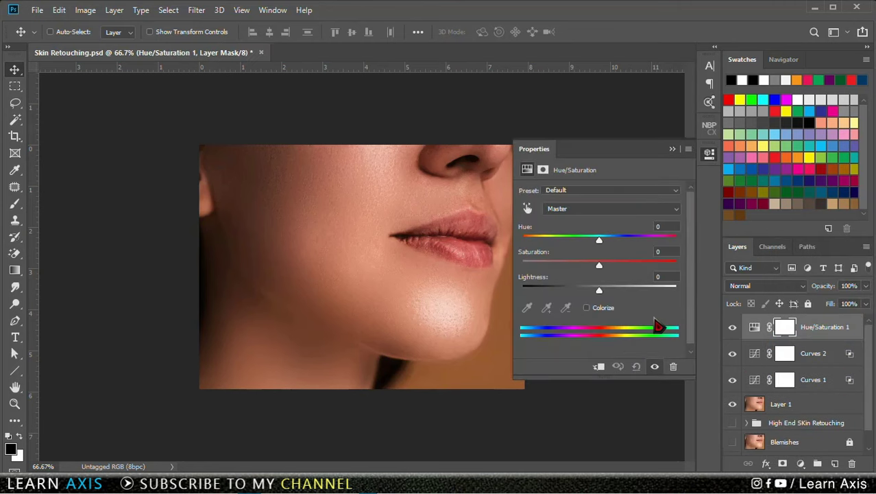
pyautogui.click(587, 308)
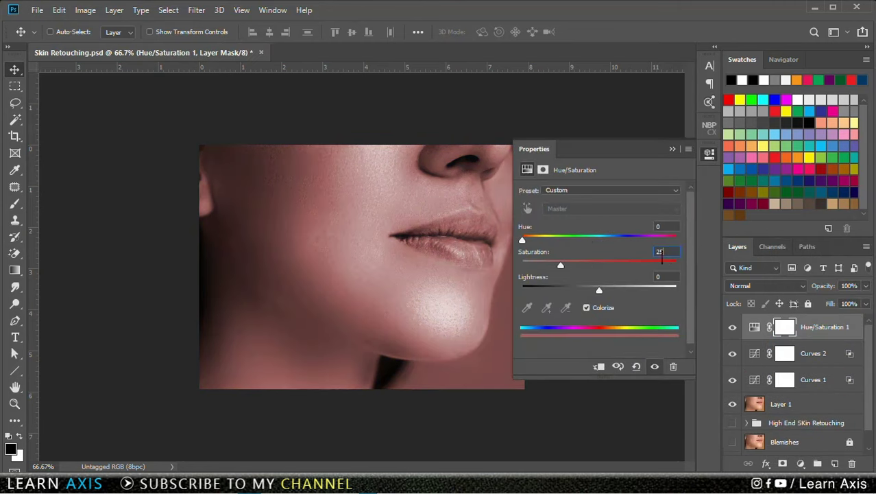
pyautogui.write('50')
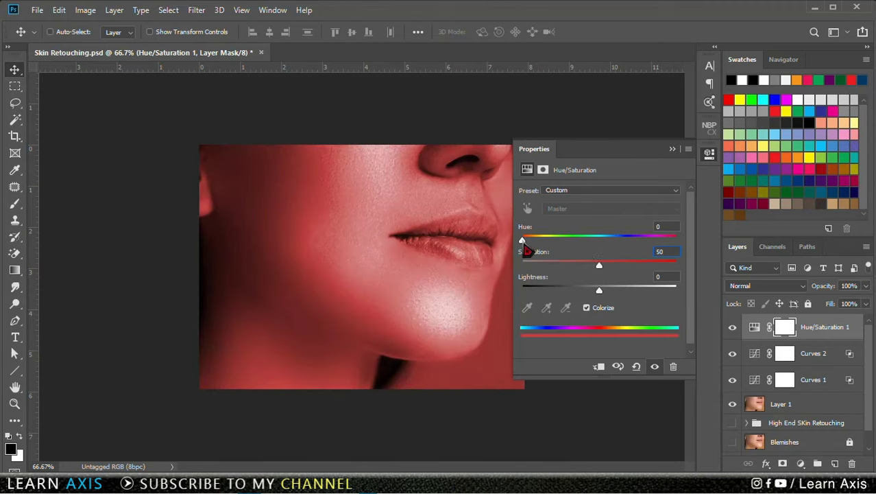
pyautogui.moveTo(523, 242); pyautogui.dragTo(688, 253)
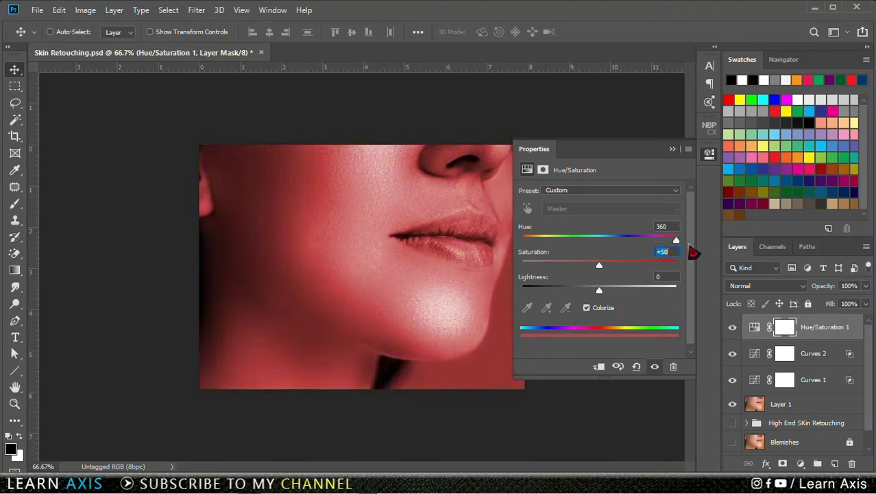
pyautogui.click(672, 149)
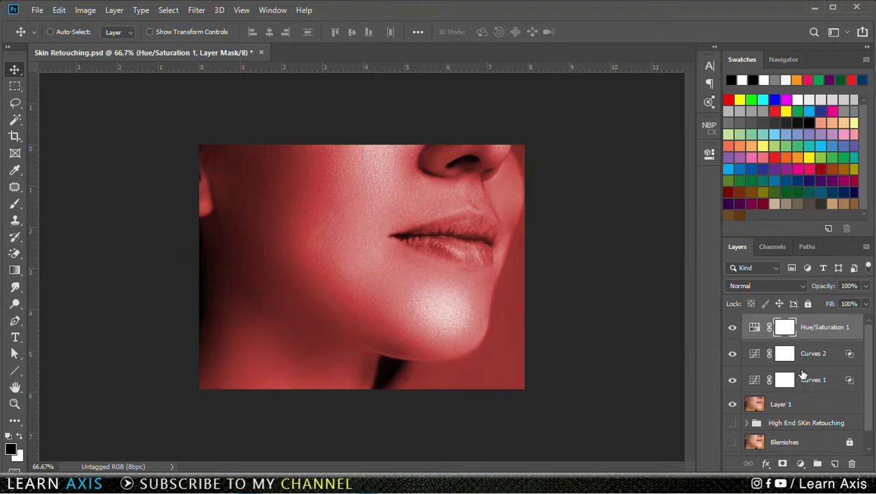
# Step: Invert the Hue/Saturation 1 mask to black, and get the Brush tool ready with white as the foreground colour
pyautogui.press('ctrl')
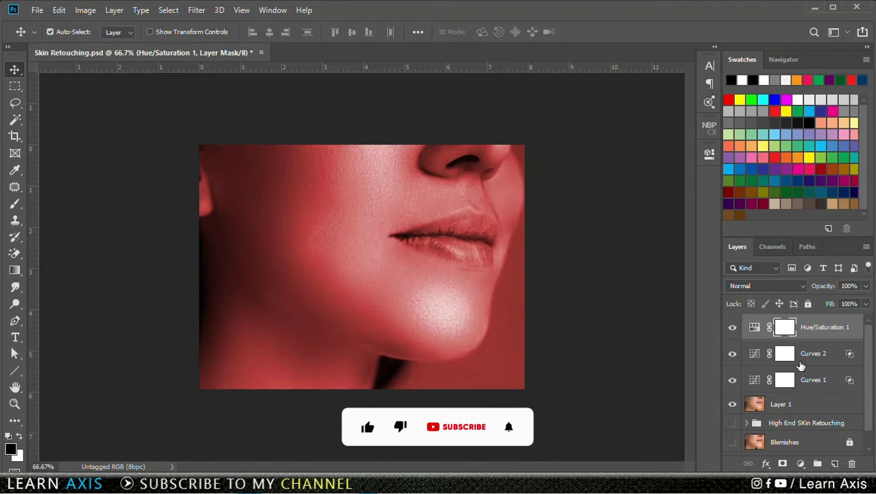
pyautogui.hotkey('ctrl', 'i')
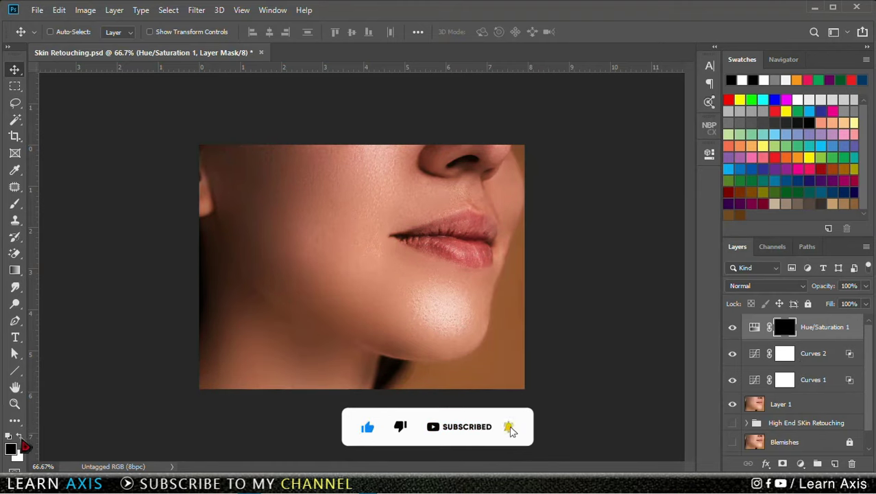
pyautogui.click(19, 437)
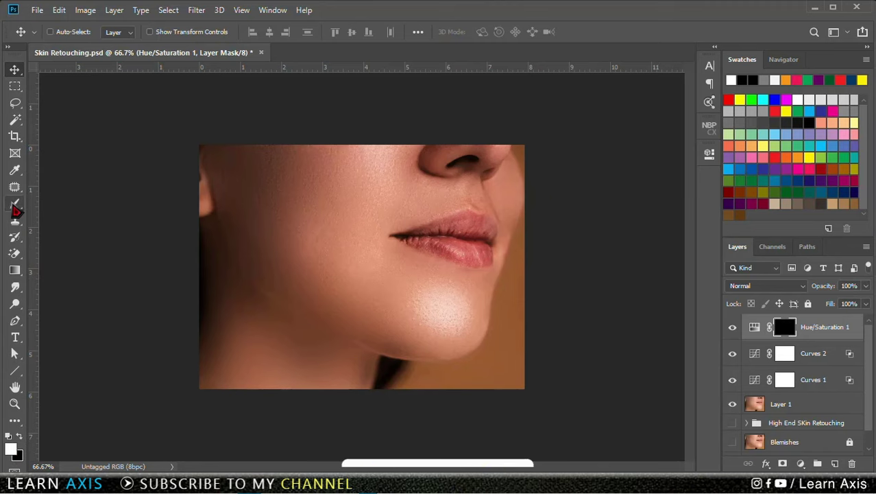
pyautogui.click(14, 204)
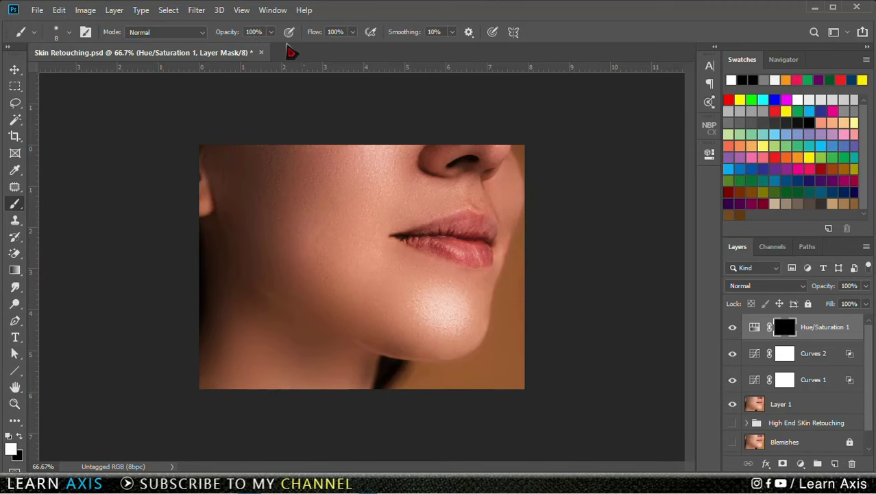
# Step: Paint white over the upper and lower lips on the Hue/Saturation 1 mask, adapting the brush between 10 and 20 px
pyautogui.scroll(2, 425, 200)
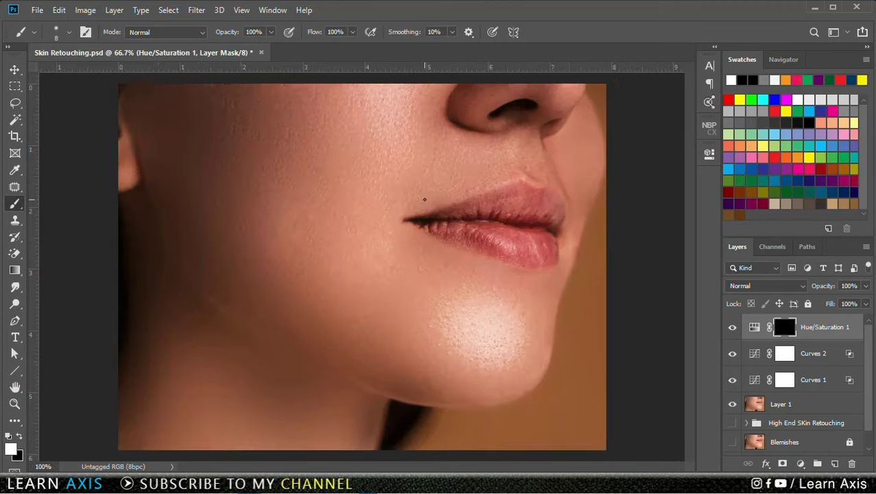
pyautogui.moveTo(500, 198); pyautogui.dragTo(257, 264)
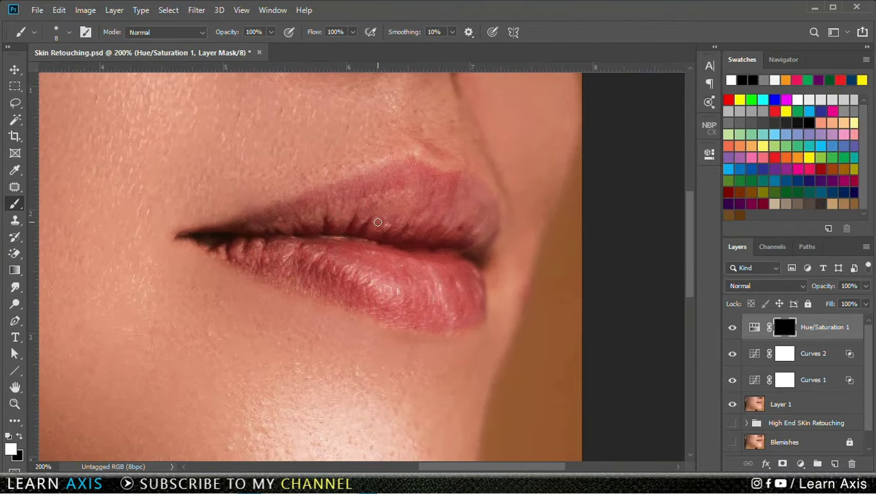
pyautogui.press(']')
pyautogui.press(']')
pyautogui.moveTo(406, 203)
pyautogui.mouseDown()
pyautogui.moveTo(369, 198)
pyautogui.moveTo(351, 221)
pyautogui.moveTo(383, 221)
pyautogui.moveTo(375, 193)
pyautogui.moveTo(320, 216)
pyautogui.moveTo(351, 193)
pyautogui.moveTo(324, 212)
pyautogui.moveTo(330, 238)
pyautogui.mouseUp()
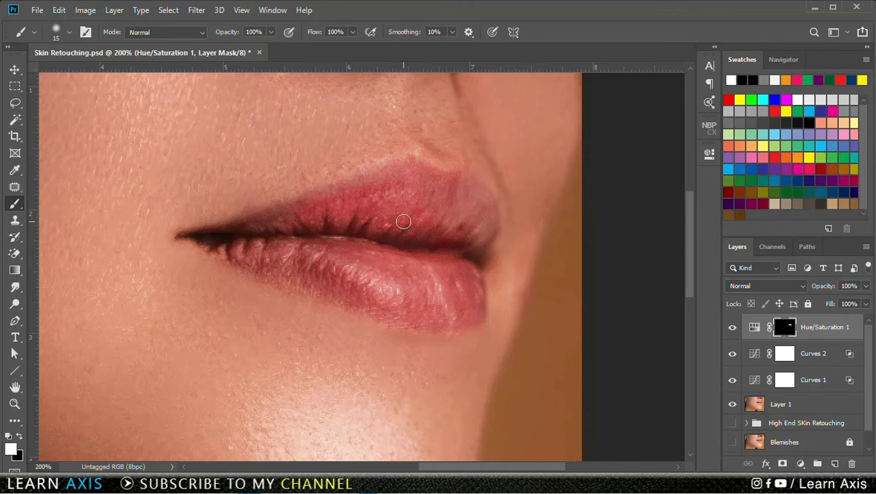
pyautogui.press(']')
pyautogui.moveTo(403, 221)
pyautogui.mouseDown()
pyautogui.moveTo(463, 222)
pyautogui.moveTo(411, 189)
pyautogui.moveTo(363, 193)
pyautogui.moveTo(247, 232)
pyautogui.moveTo(296, 260)
pyautogui.moveTo(310, 283)
pyautogui.mouseUp()
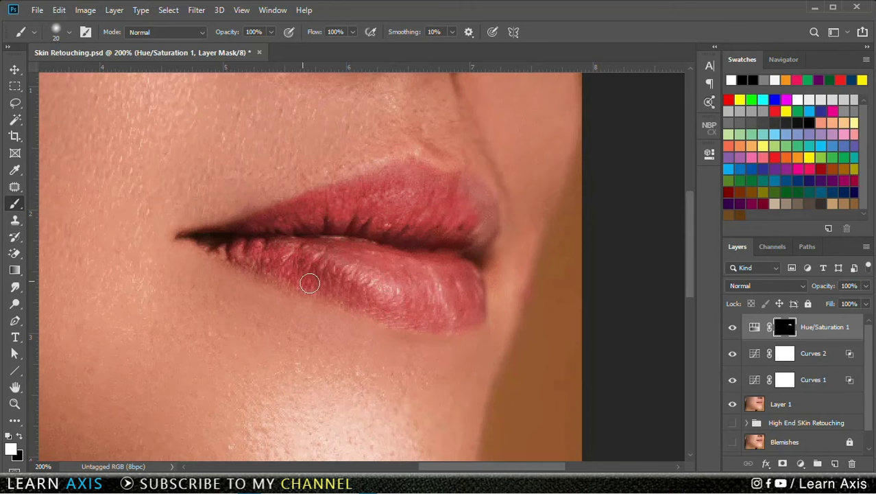
pyautogui.press('[')
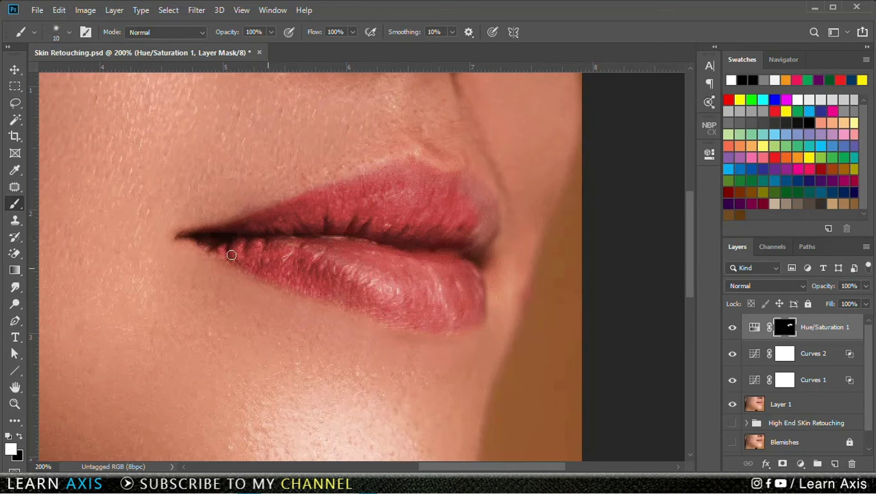
pyautogui.press(']')
pyautogui.moveTo(466, 247)
pyautogui.mouseDown()
pyautogui.moveTo(471, 205)
pyautogui.moveTo(457, 184)
pyautogui.moveTo(484, 221)
pyautogui.mouseUp()
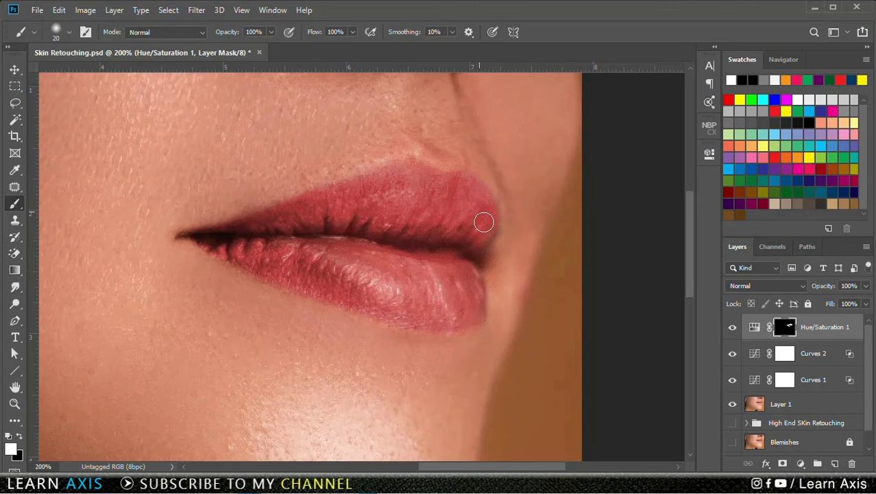
# Step: Display the Hue/Saturation 1 mask on its own to check the painted lip area for gaps, comparing it with the photo
pyautogui.keyDown('alt'); pyautogui.click(791, 331); pyautogui.keyUp('alt')
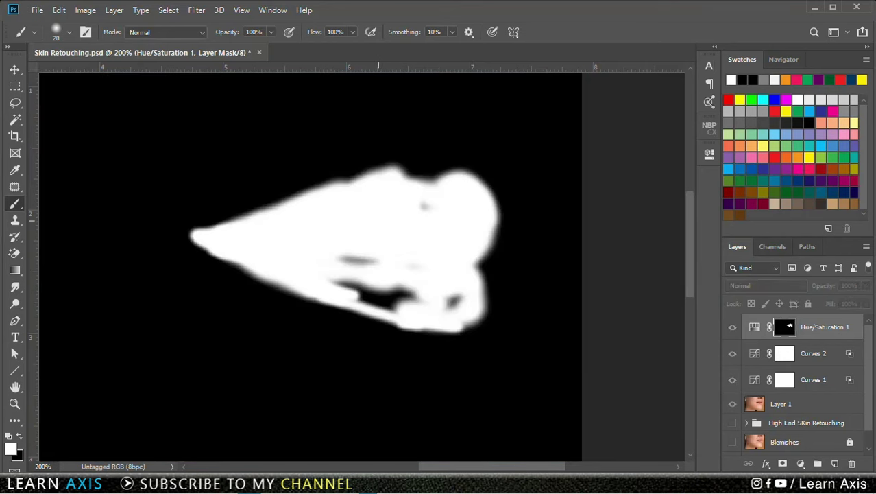
pyautogui.keyDown('alt'); pyautogui.click(782, 333); pyautogui.keyUp('alt')
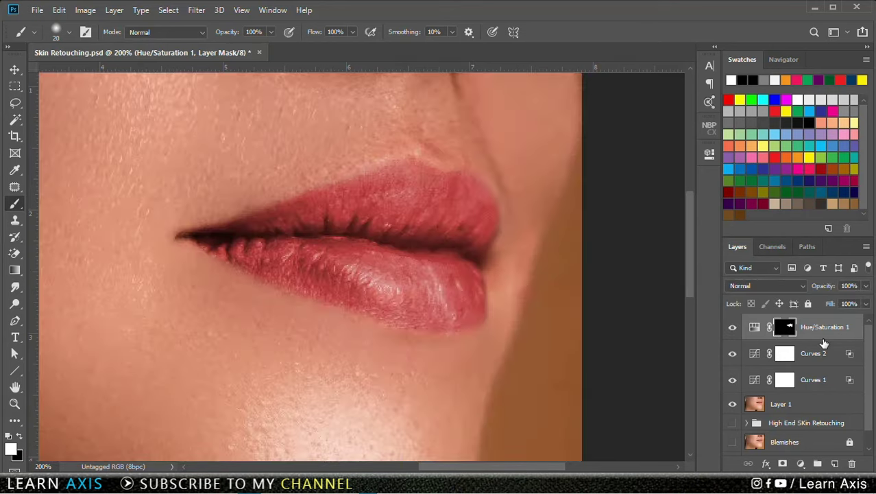
pyautogui.keyDown('alt'); pyautogui.click(784, 331); pyautogui.keyUp('alt')
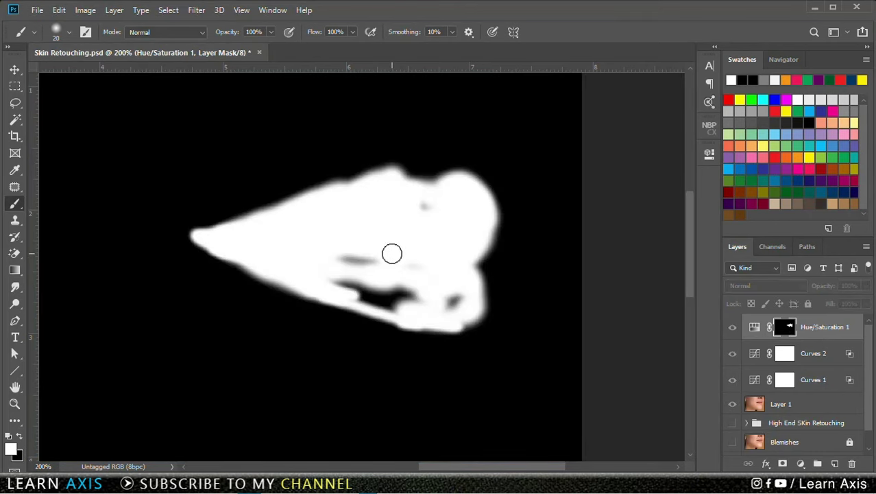
# Step: Paint white over the remaining dark gaps inside the lip area of the Hue/Saturation 1 mask, and return to the photo view
pyautogui.moveTo(358, 260)
pyautogui.mouseDown()
pyautogui.moveTo(380, 290)
pyautogui.moveTo(358, 287)
pyautogui.moveTo(413, 294)
pyautogui.moveTo(389, 290)
pyautogui.moveTo(386, 280)
pyautogui.moveTo(401, 307)
pyautogui.moveTo(332, 282)
pyautogui.mouseUp()
pyautogui.moveTo(420, 225); pyautogui.dragTo(432, 220)
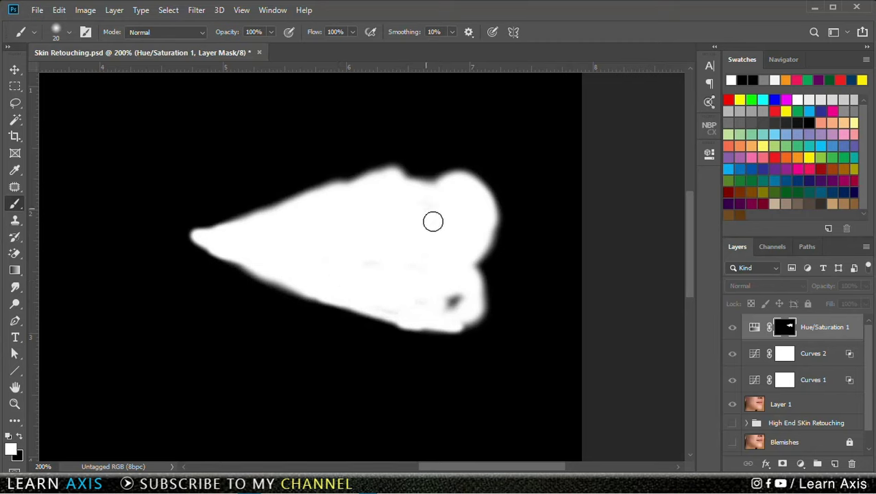
pyautogui.moveTo(436, 293)
pyautogui.mouseDown()
pyautogui.moveTo(457, 304)
pyautogui.moveTo(454, 310)
pyautogui.moveTo(434, 293)
pyautogui.mouseUp()
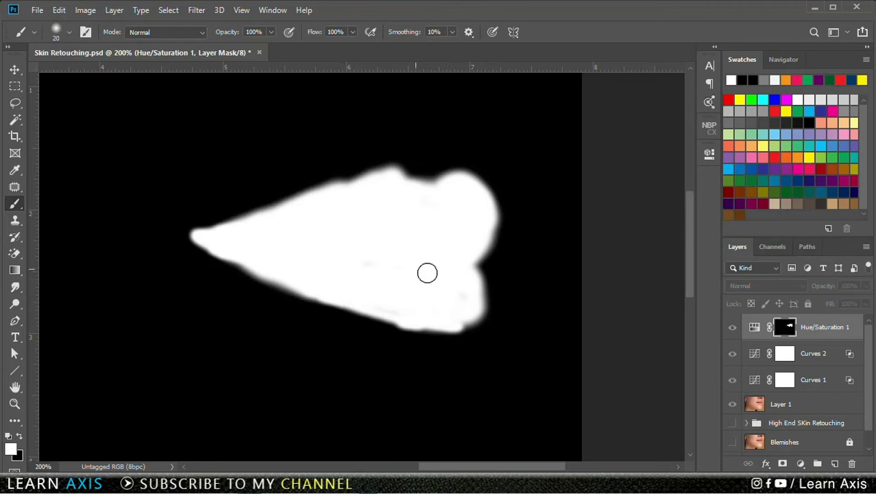
pyautogui.keyDown('alt'); pyautogui.click(785, 329); pyautogui.keyUp('alt')
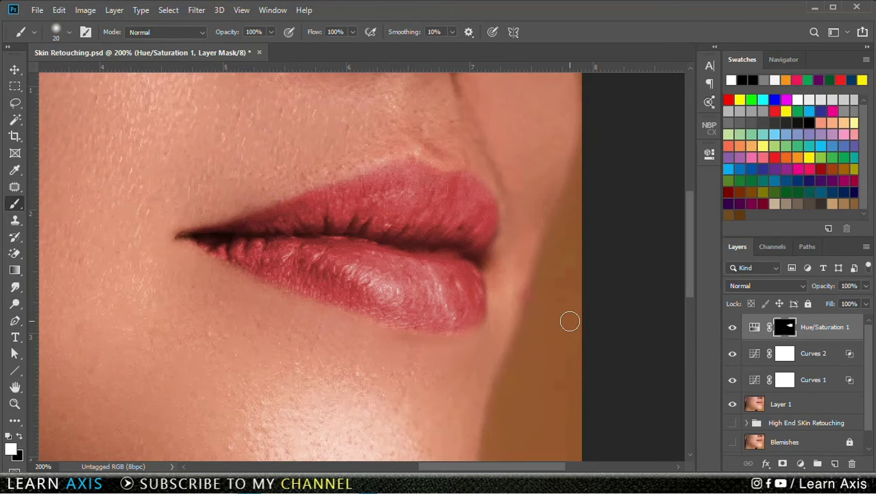
# Step: Compare the lips with and without the Hue/Saturation 1 colour, and set that layer's blend mode to Multiply
pyautogui.hotkey('ctrl', '0')
pyautogui.click(730, 329)
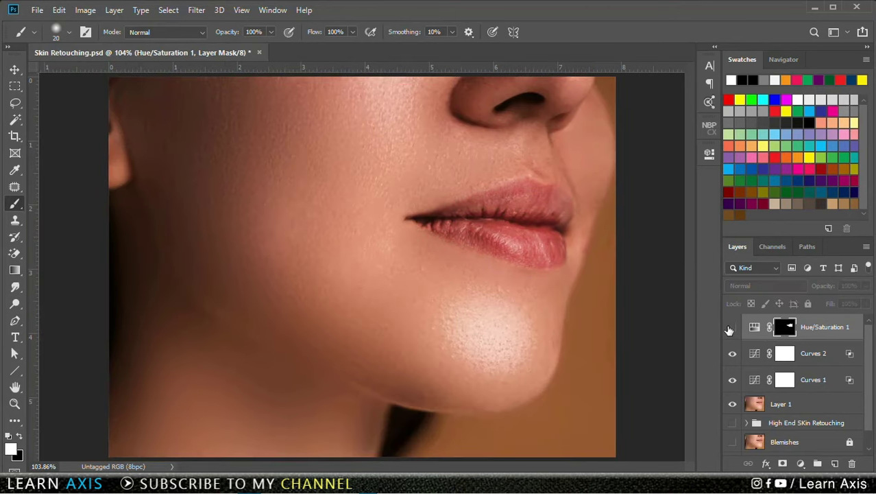
pyautogui.click(731, 328)
pyautogui.click(730, 329)
pyautogui.click(729, 330)
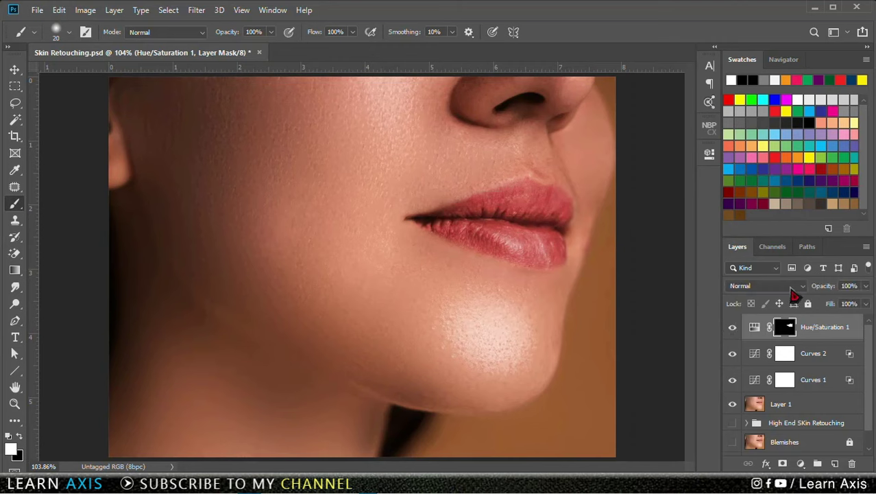
pyautogui.click(754, 285)
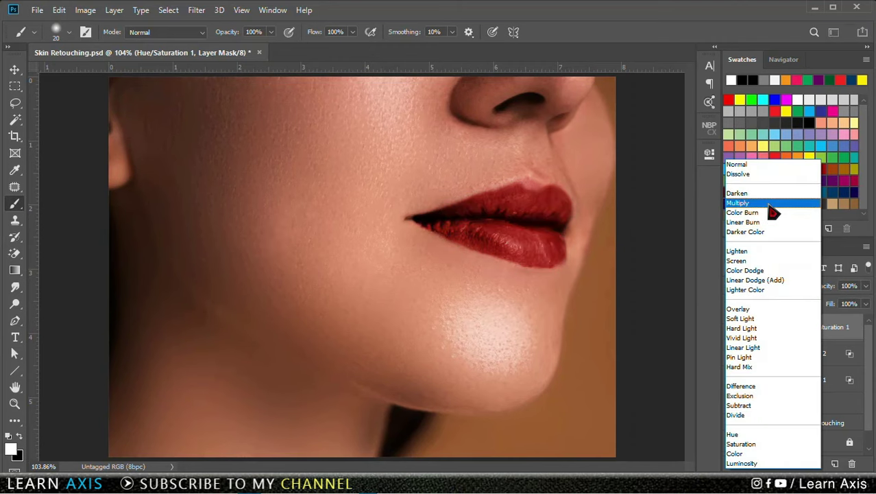
pyautogui.click(740, 203)
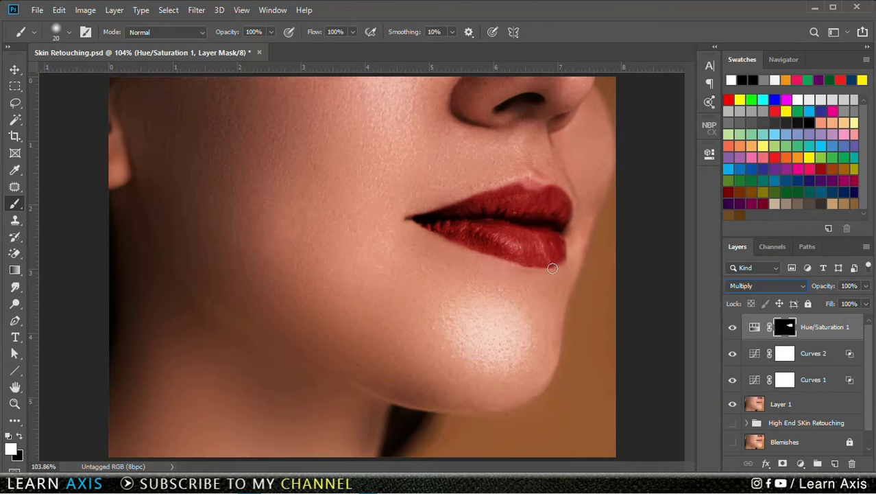
# Step: Paint white on the Hue/Saturation 1 mask over the uncoloured notch at the centre of the upper lip's edge
pyautogui.hotkey('ctrl', '+')
pyautogui.hotkey('ctrl', '+')
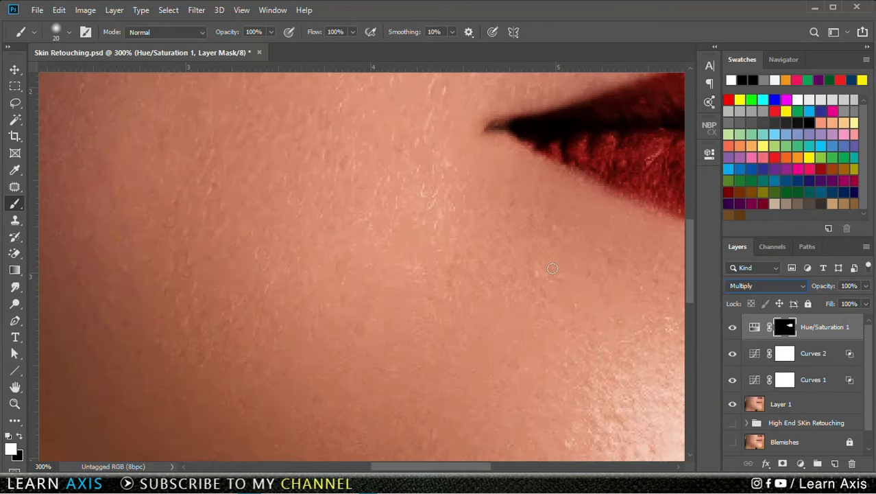
pyautogui.moveTo(520, 211); pyautogui.dragTo(161, 307)
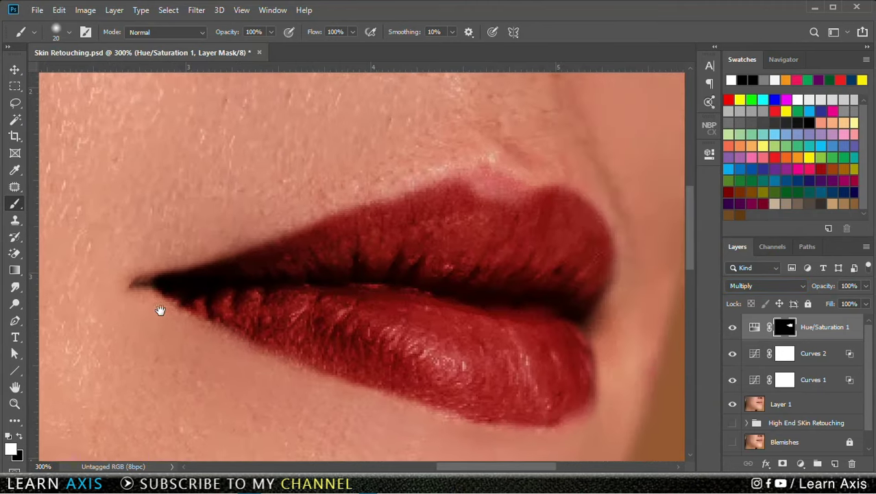
pyautogui.moveTo(439, 225)
pyautogui.mouseDown()
pyautogui.moveTo(410, 204)
pyautogui.moveTo(407, 176)
pyautogui.moveTo(445, 204)
pyautogui.mouseUp()
pyautogui.press('[')
pyautogui.scroll(-2, 466, 233)
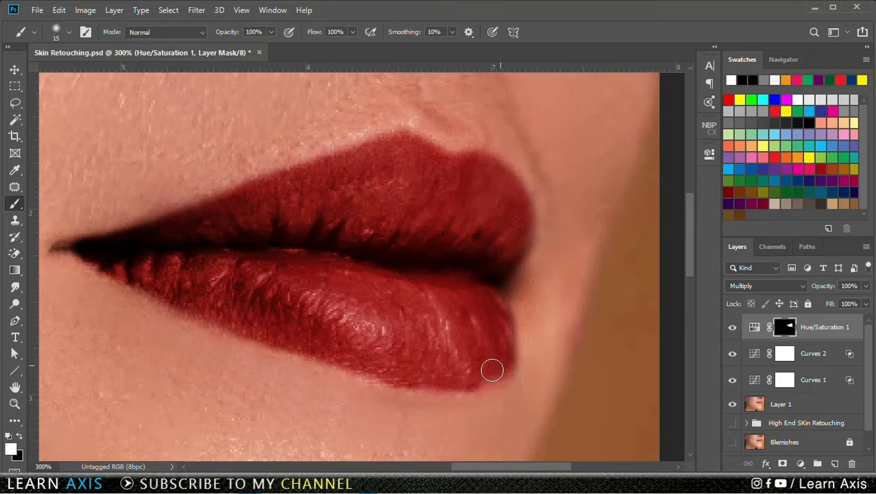
# Step: Clean up the mask around the far corner of the mouth by painting black with a 5 px brush, and restore white as foreground
pyautogui.hscroll(-8, 491, 295)
pyautogui.press('[')
pyautogui.press('[')
pyautogui.press('[')
pyautogui.press('[')
pyautogui.press('[')
pyautogui.press('[')
pyautogui.press('[')
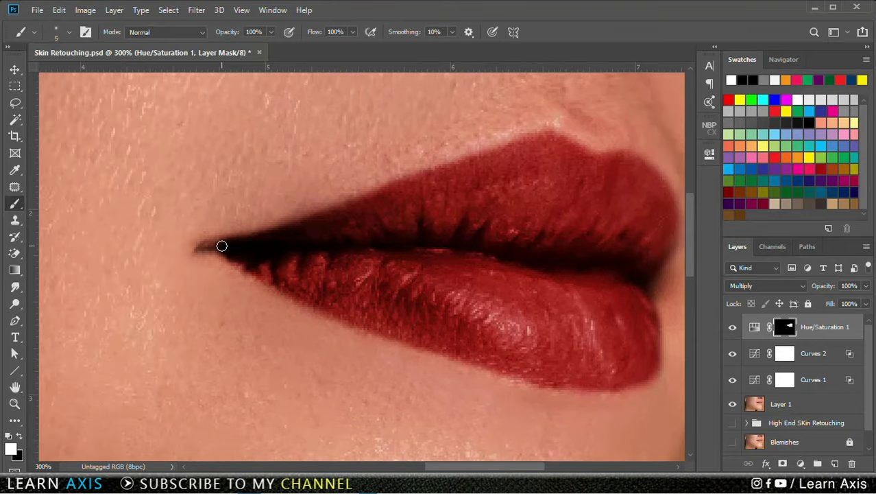
pyautogui.press('x')
pyautogui.moveTo(240, 229)
pyautogui.mouseDown()
pyautogui.moveTo(199, 245)
pyautogui.moveTo(208, 248)
pyautogui.mouseUp()
pyautogui.press('x')
# Step: Lower the opacity of the Hue/Saturation 1 layer to about 24%
pyautogui.hotkey('ctrl', '0')
pyautogui.press('v')
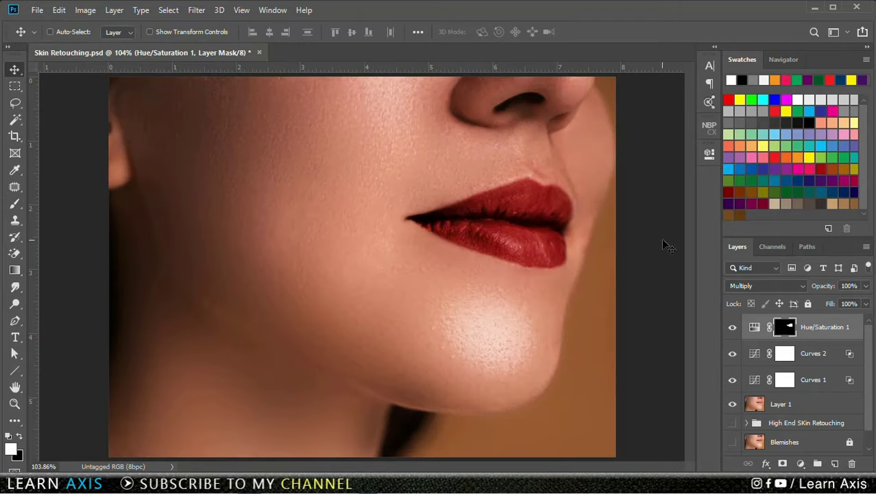
pyautogui.click(866, 285)
pyautogui.moveTo(866, 306); pyautogui.dragTo(823, 308)
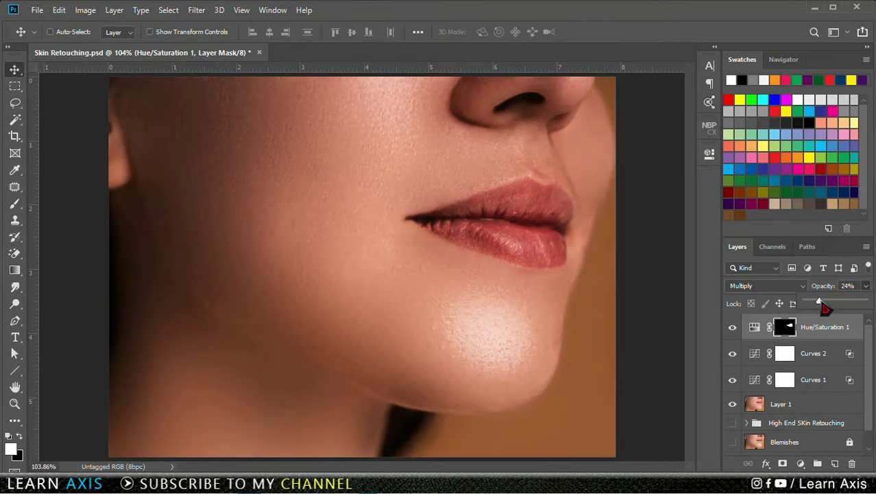
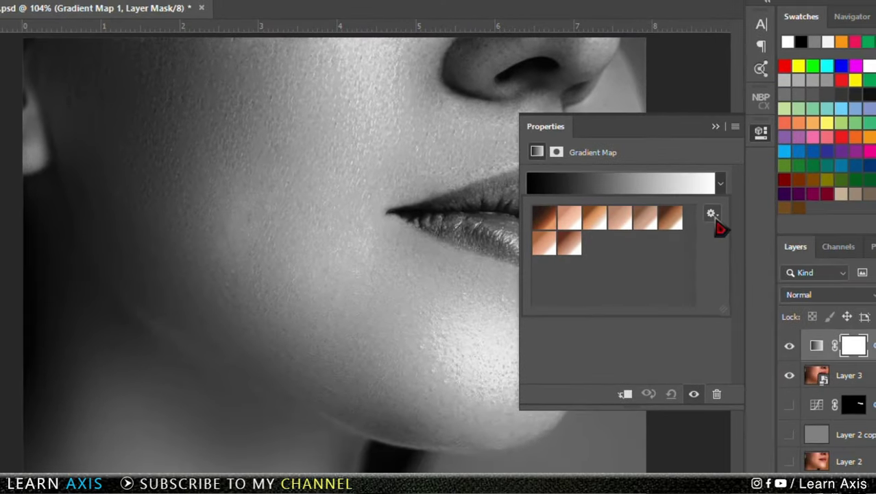
# Step: Try to load the gradient file Skin Gradients Vol 1 - Learn Axis from the Desktop into the gradient presets
pyautogui.click(807, 212)
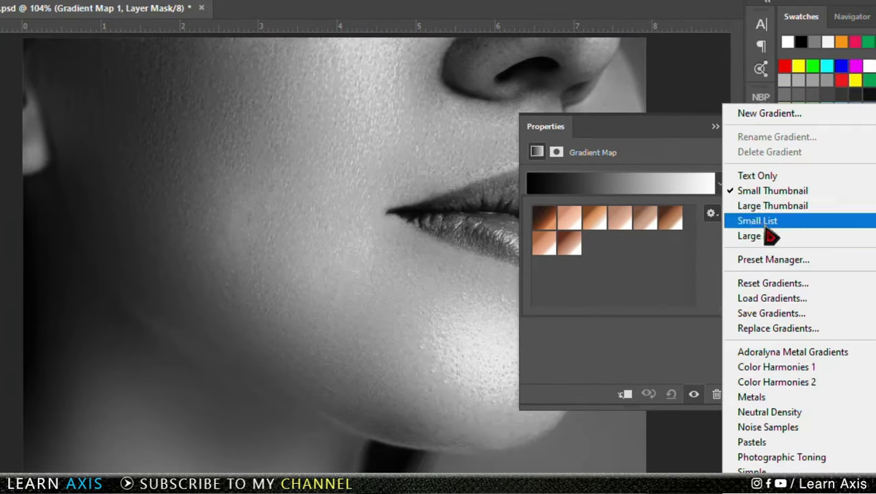
pyautogui.click(771, 302)
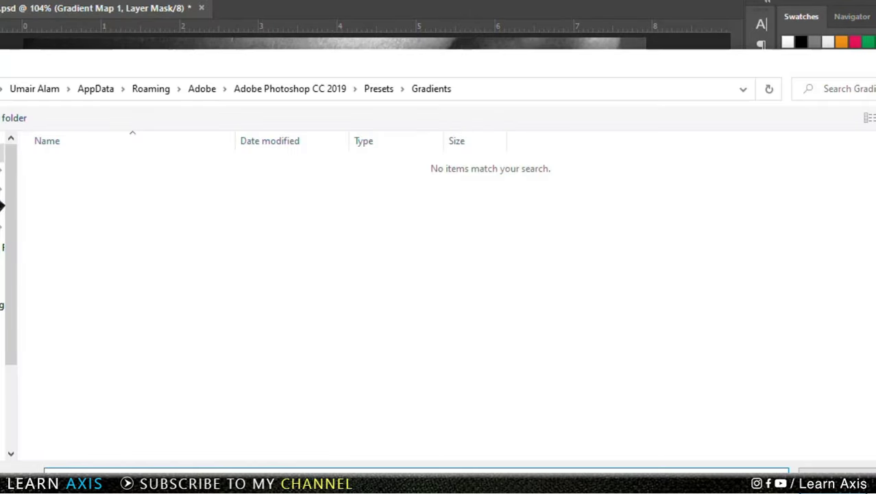
pyautogui.click(52, 185)
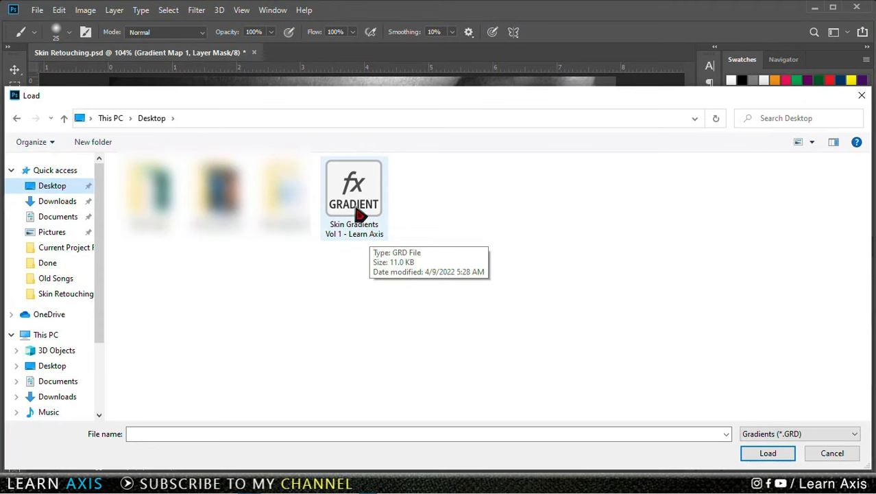
pyautogui.click(360, 213)
pyautogui.click(768, 454)
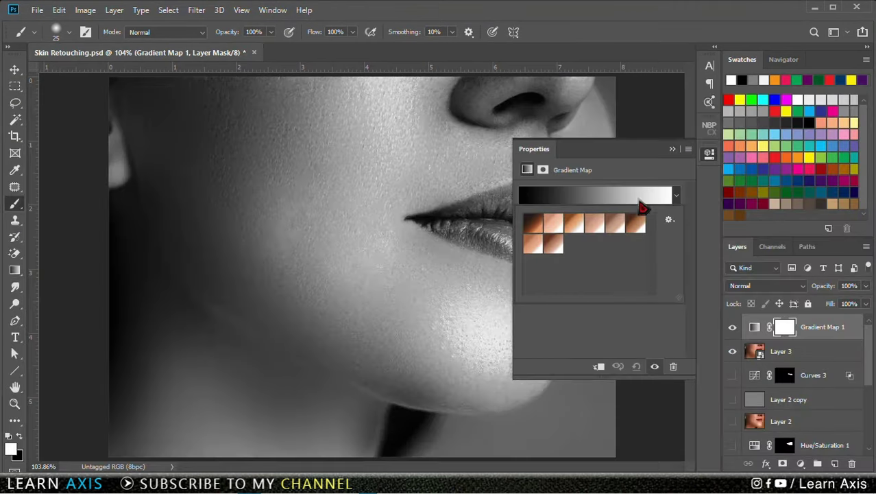
# Step: Apply the Skin 1 - Learn Axis preset to the Gradient Map 1 adjustment and collapse its properties
pyautogui.click(530, 231)
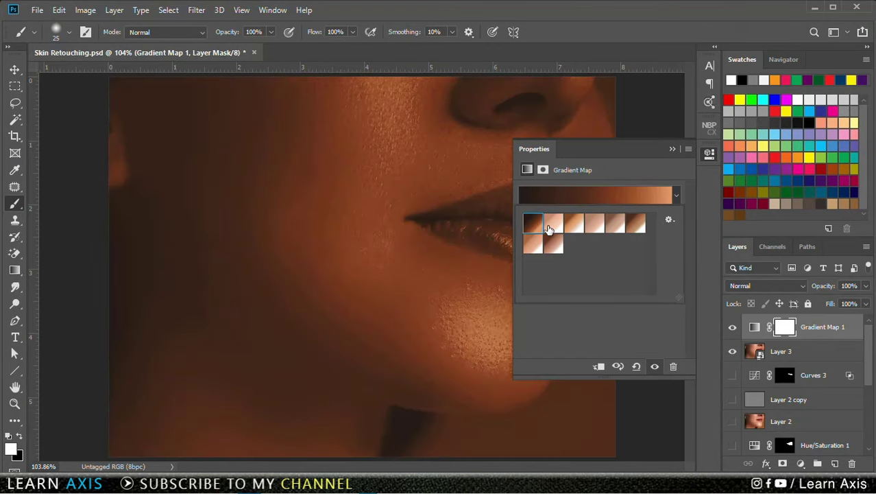
pyautogui.doubleClick(535, 228)
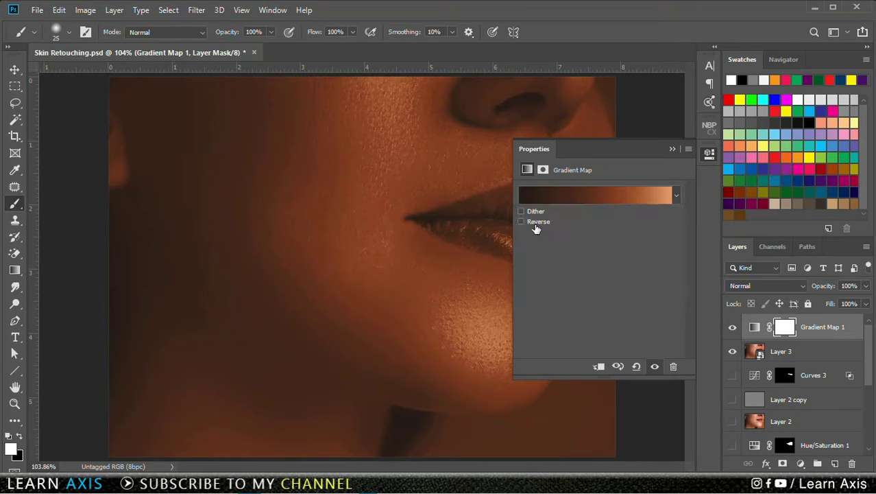
pyautogui.click(673, 149)
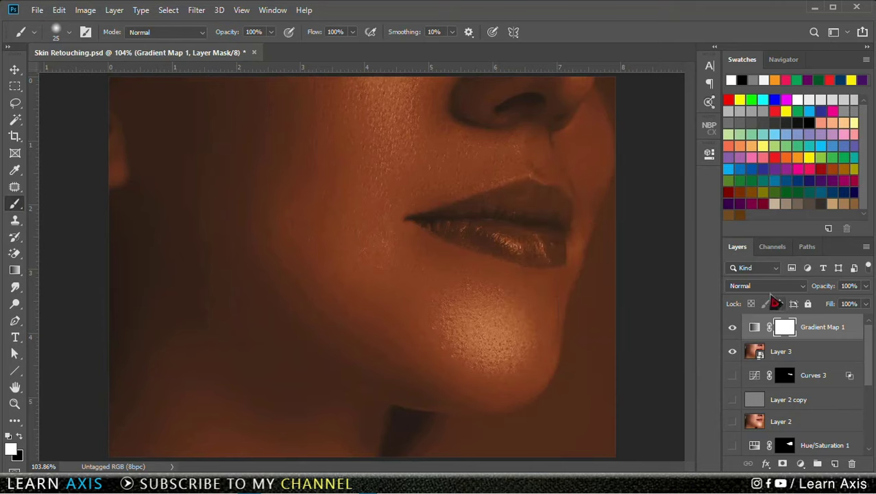
# Step: Set the Gradient Map 1 layer to Soft Light blending with 50% opacity
pyautogui.click(749, 286)
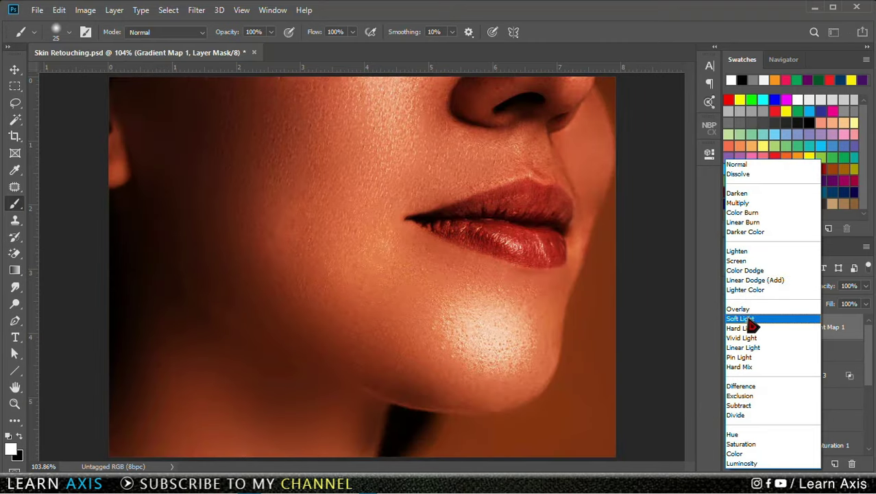
pyautogui.click(750, 320)
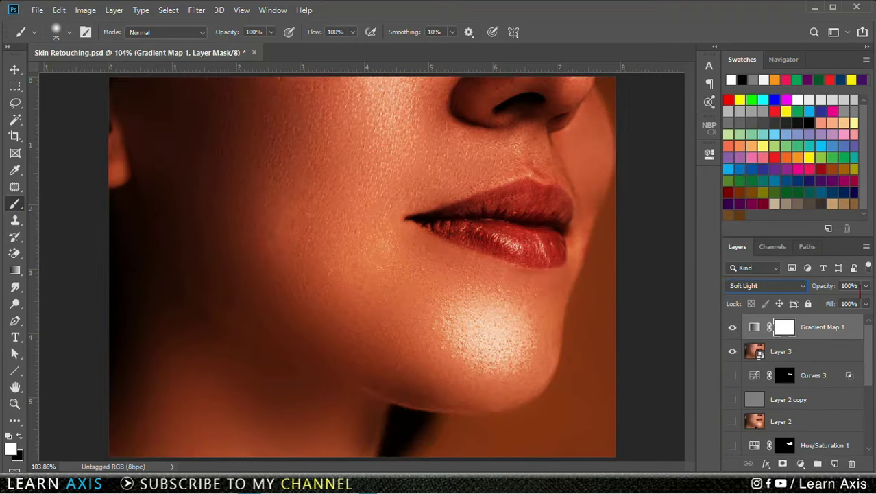
pyautogui.write('50')
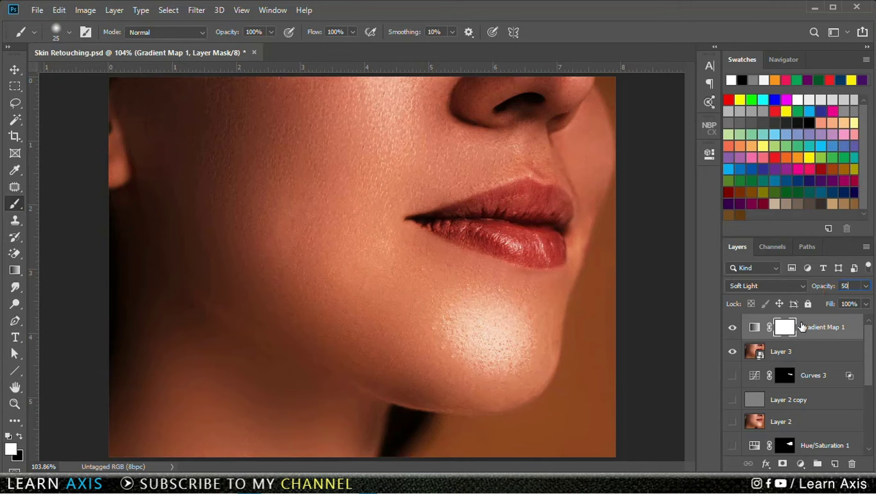
pyautogui.click(827, 331)
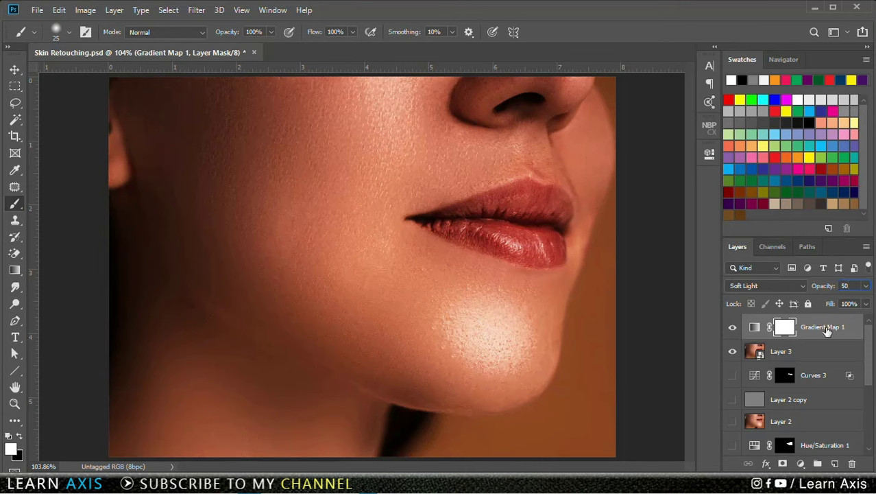
# Step: Try the Skin 2 to Skin 8 - Learn Axis gradient presets on the Gradient Map 1 adjustment
pyautogui.doubleClick(753, 330)
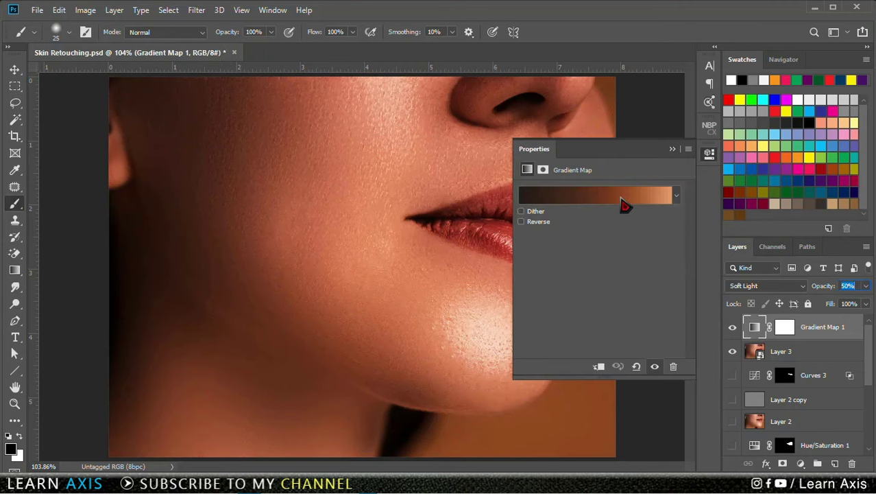
pyautogui.click(625, 206)
pyautogui.moveTo(558, 56); pyautogui.dragTo(618, 71)
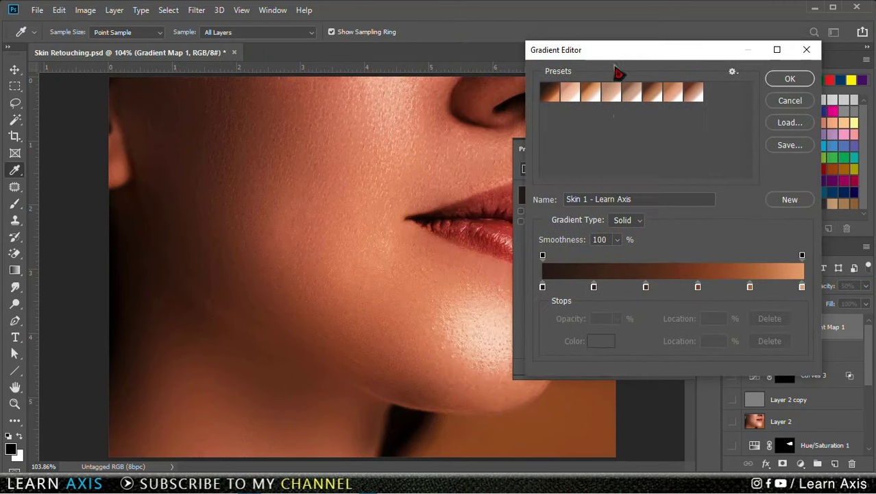
pyautogui.click(571, 93)
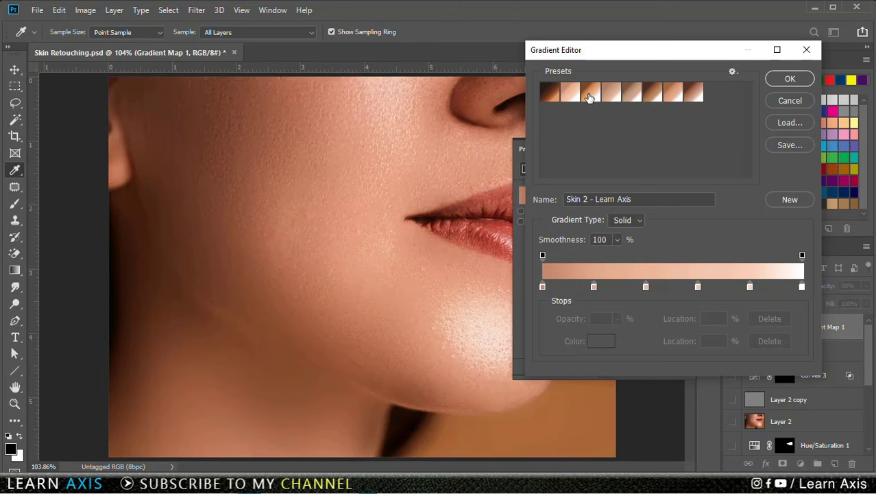
pyautogui.click(590, 96)
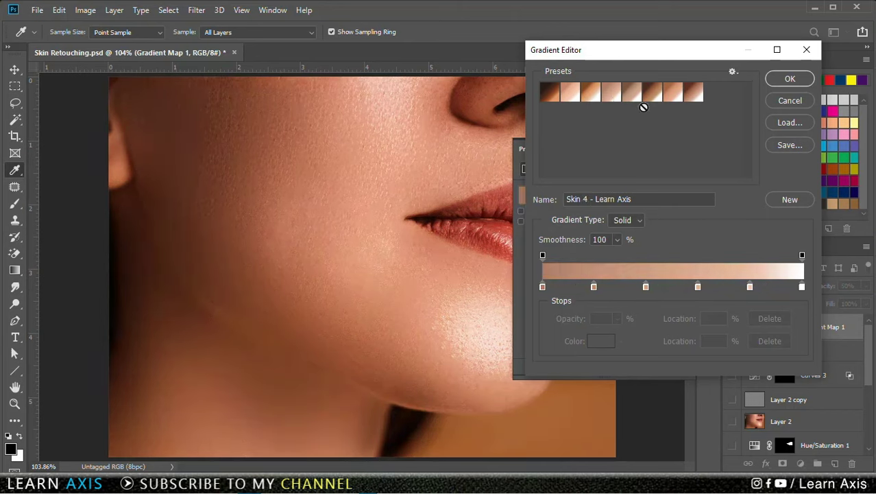
pyautogui.click(632, 94)
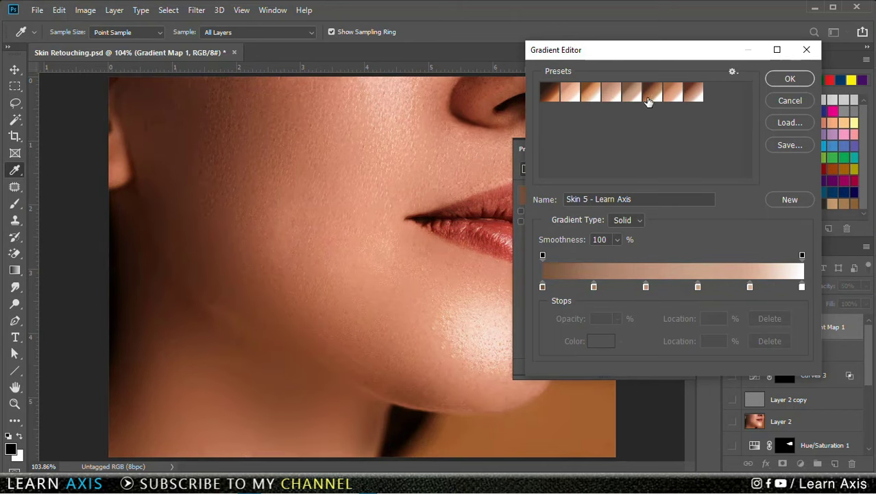
pyautogui.click(654, 99)
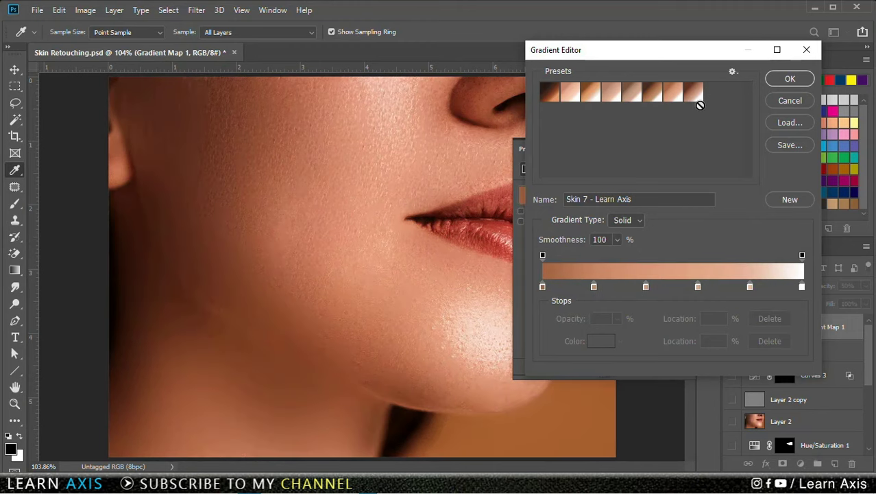
pyautogui.click(698, 103)
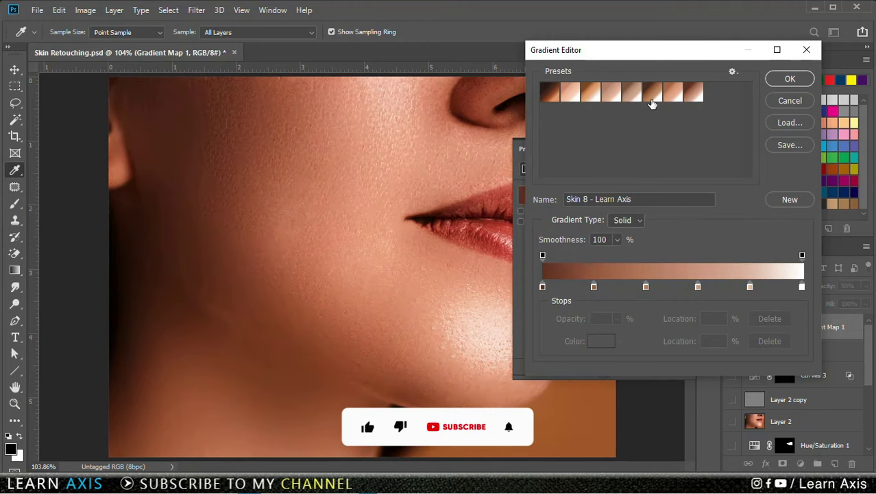
# Step: Compare the Skin 5 and Skin 4 presets, apply Skin 4 - Learn Axis to Gradient Map 1, and collapse its properties
pyautogui.click(631, 102)
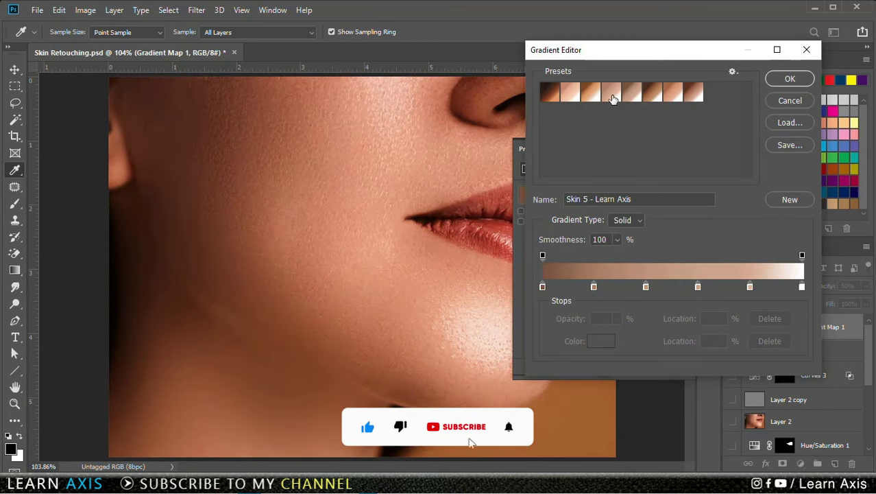
pyautogui.click(613, 100)
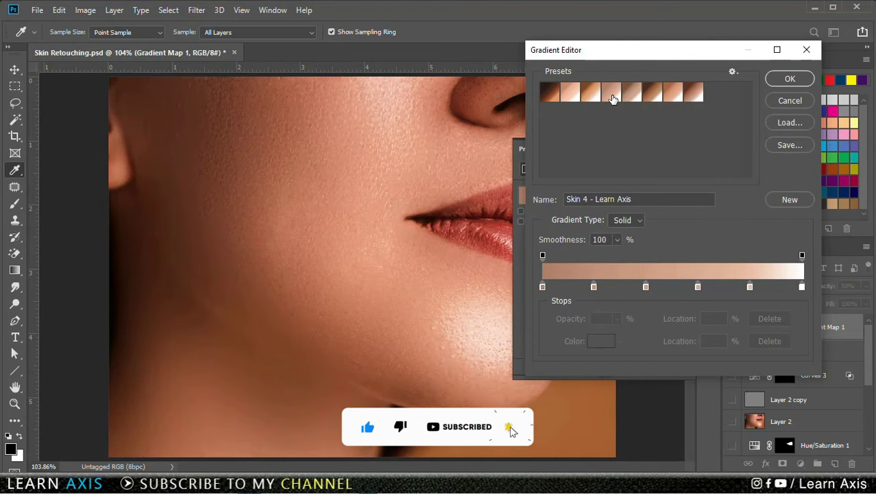
pyautogui.click(632, 98)
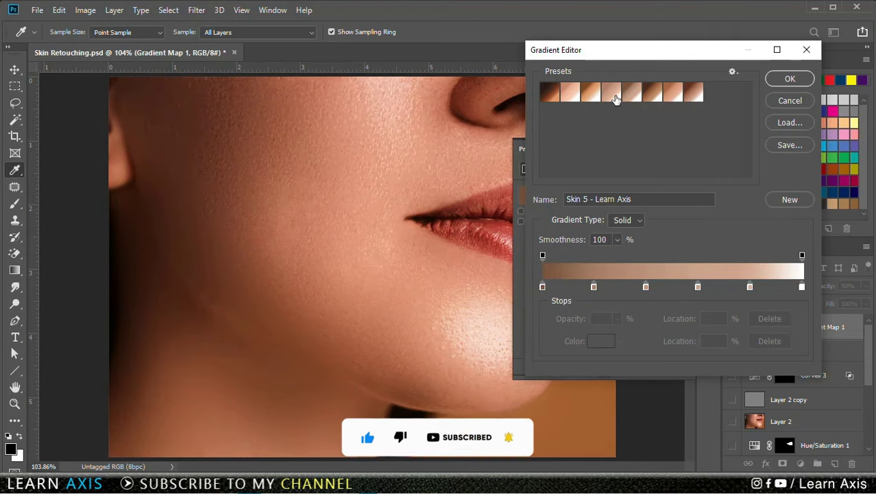
pyautogui.click(614, 101)
pyautogui.click(789, 81)
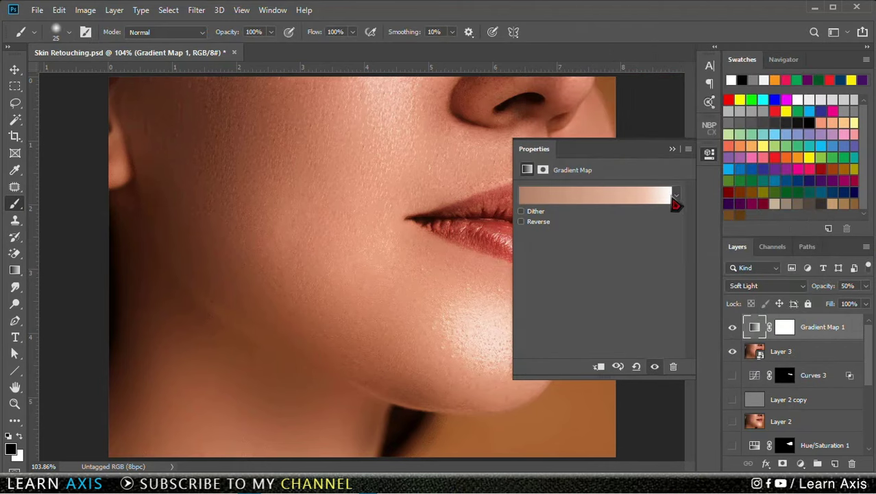
pyautogui.click(673, 150)
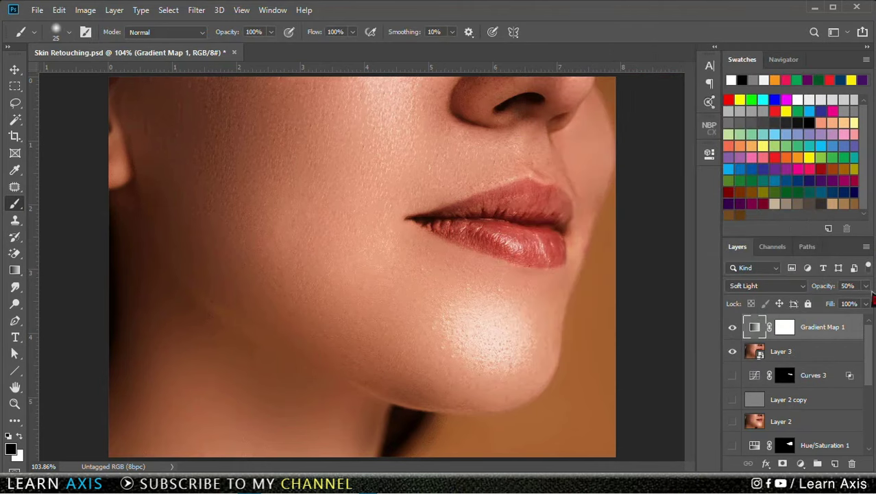
# Step: Set the Gradient Map 1 layer's opacity to 48% and hide the layer
pyautogui.moveTo(866, 285); pyautogui.dragTo(840, 307)
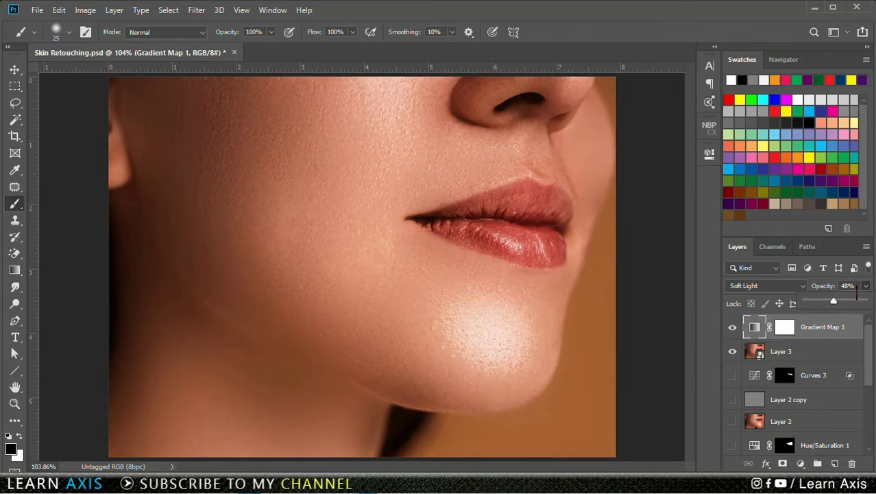
pyautogui.click(864, 286)
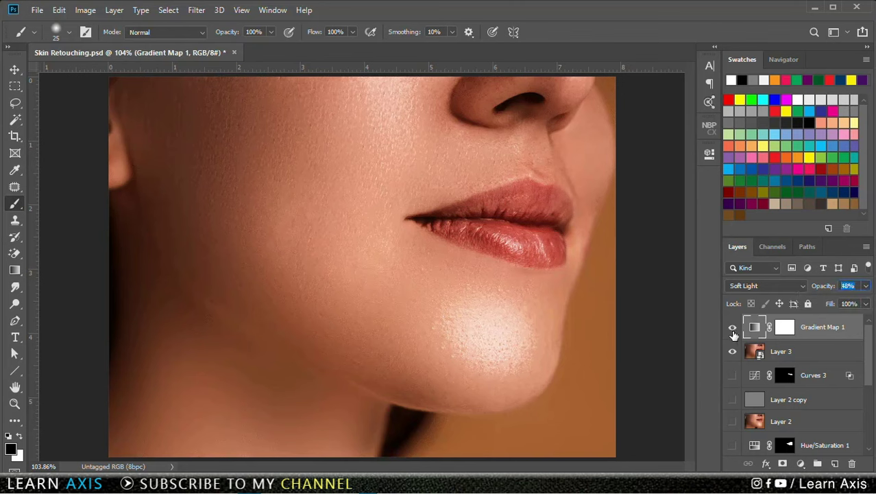
pyautogui.click(733, 329)
# Step: Start the Camera Raw Filter on Layer 3 and set Temperature to +2 and Tint to -12
pyautogui.click(779, 353)
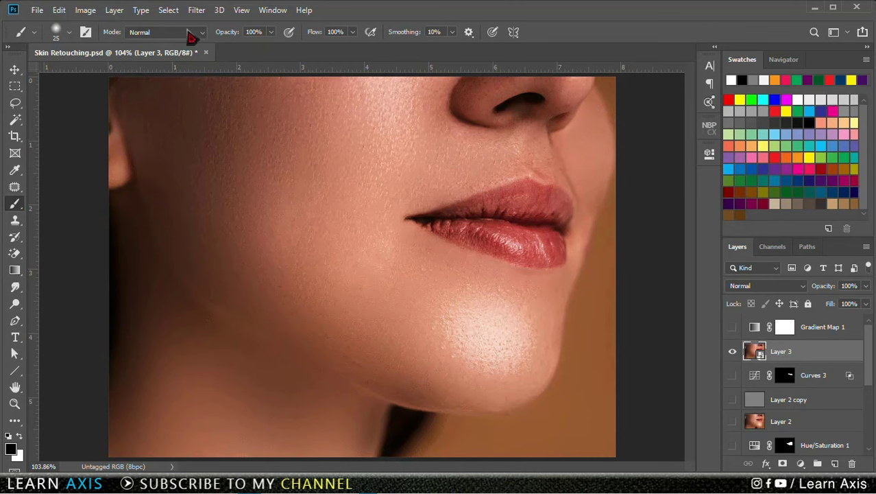
pyautogui.click(196, 11)
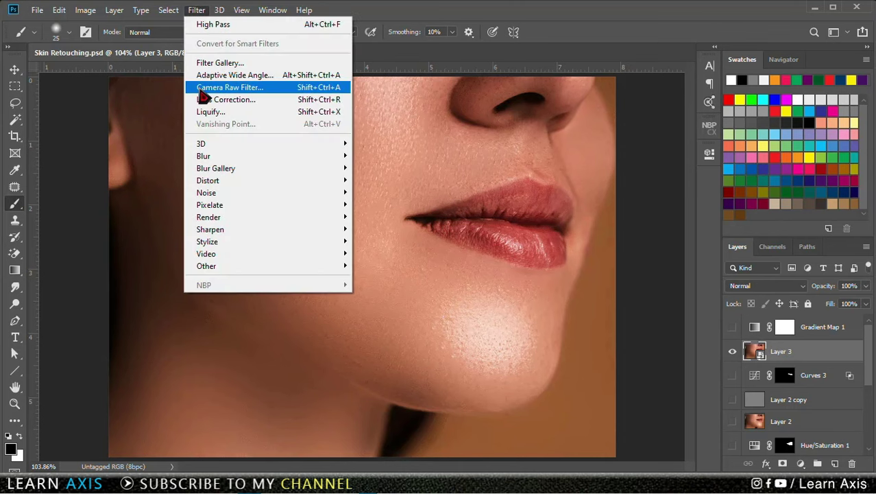
pyautogui.click(227, 88)
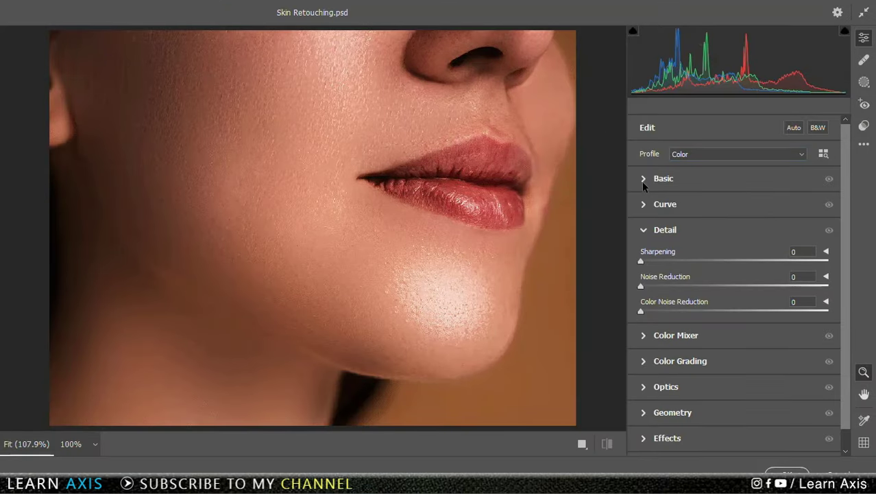
pyautogui.click(643, 180)
pyautogui.moveTo(734, 178); pyautogui.dragTo(736, 179)
pyautogui.moveTo(734, 198); pyautogui.dragTo(723, 198)
# Step: Set Contrast to +10, Highlights to -36, Shadows to -4, Whites to +10 and Blacks to -50
pyautogui.click(810, 239)
pyautogui.write('10')
pyautogui.moveTo(735, 230); pyautogui.dragTo(735, 230)
pyautogui.moveTo(734, 268); pyautogui.dragTo(688, 325)
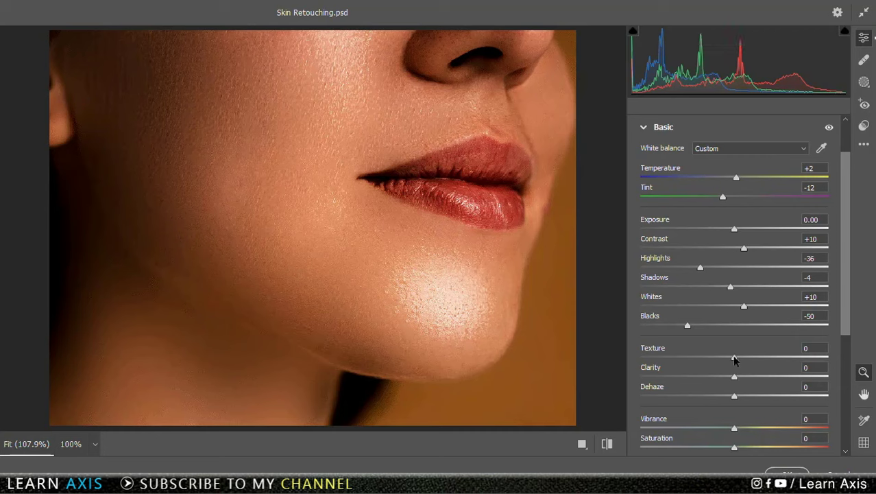
# Step: Set Texture to -5, Clarity to +10, Dehaze to +2, Vibrance to -10 and Sharpening to 10, and apply the Camera Raw Filter
pyautogui.moveTo(735, 376); pyautogui.dragTo(724, 400)
pyautogui.scroll(-1, 739, 398)
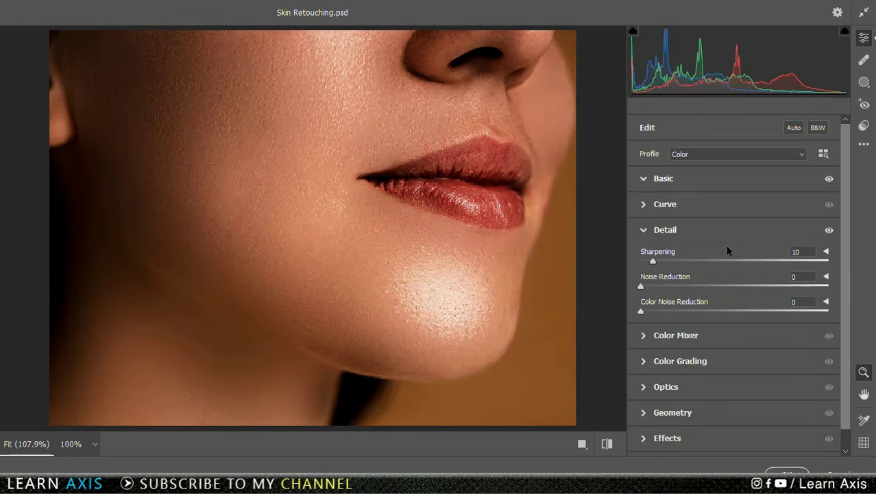
pyautogui.click(657, 178)
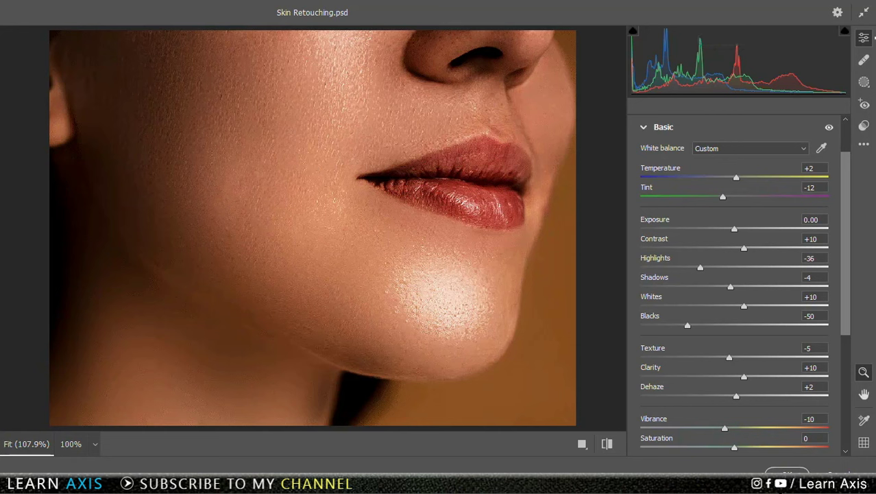
pyautogui.click(828, 475)
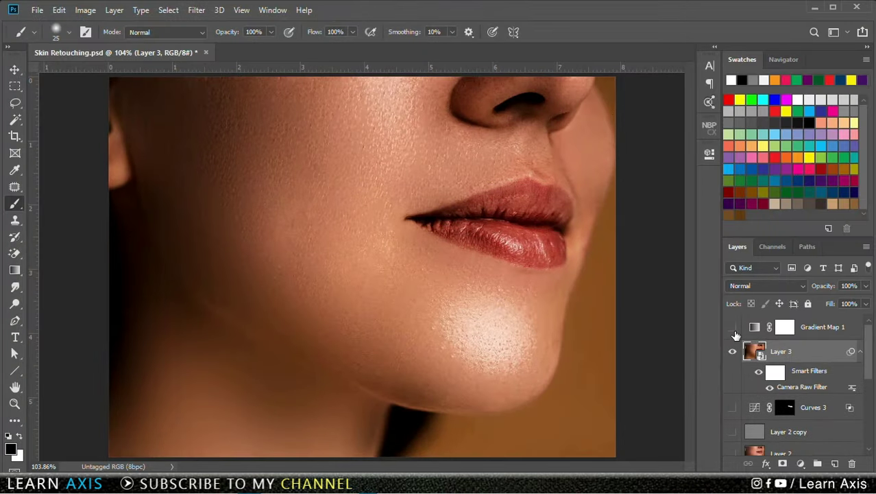
# Step: Compare the image with and without the Gradient Map 1 layer, and delete that layer
pyautogui.click(734, 328)
pyautogui.click(734, 328)
pyautogui.click(733, 328)
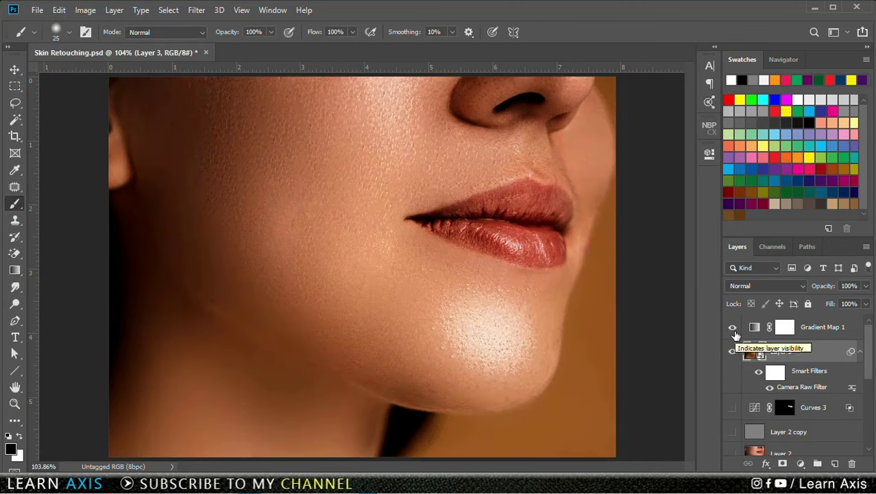
pyautogui.click(733, 329)
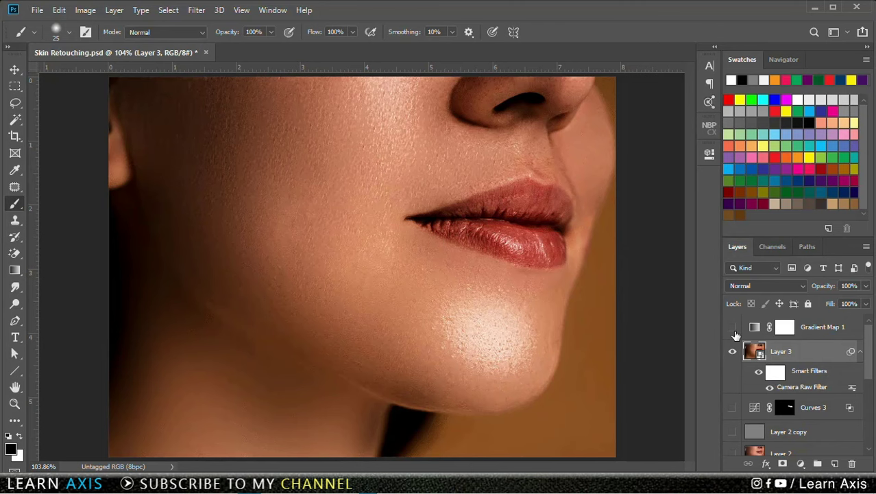
pyautogui.click(733, 329)
pyautogui.moveTo(813, 329); pyautogui.dragTo(854, 464)
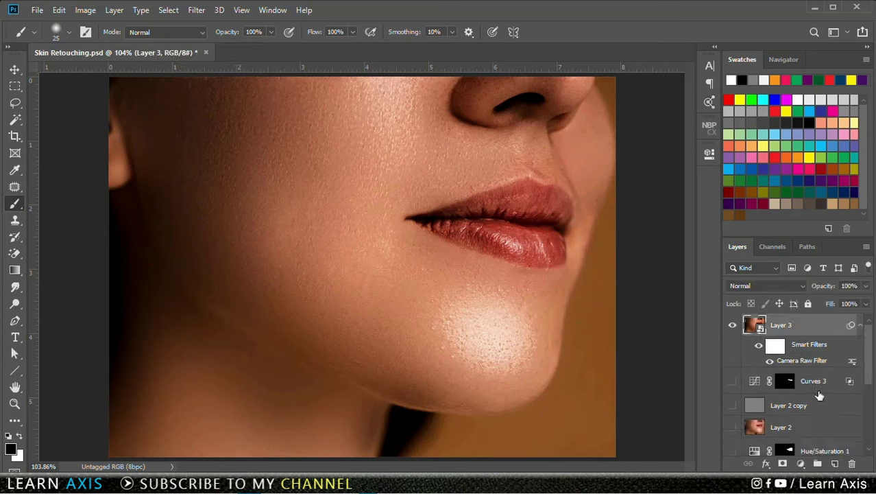
# Step: Compare the retouched Layer 3 with the Orignal layer by switching Layer 3 off and on
pyautogui.scroll(-5, 818, 395)
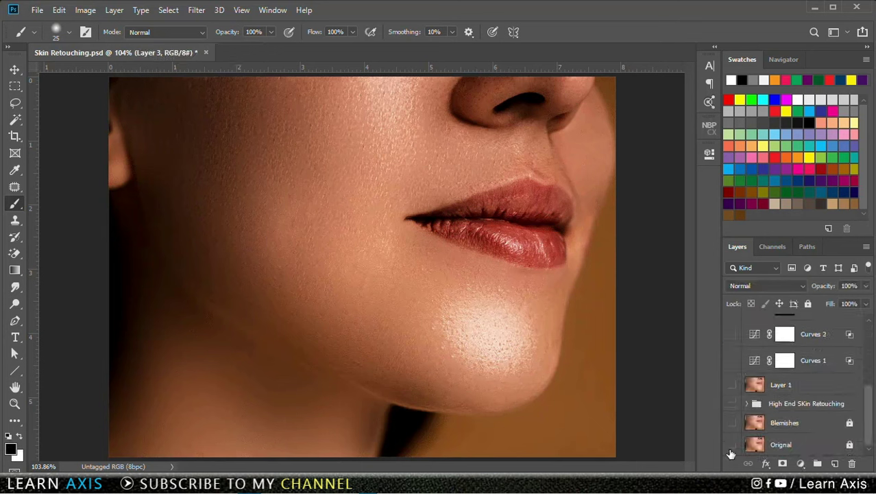
pyautogui.scroll(5, 811, 425)
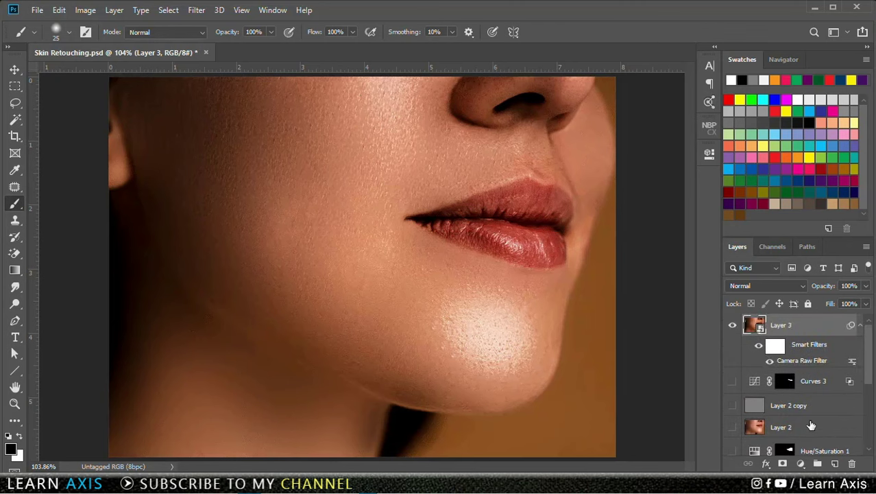
pyautogui.click(732, 331)
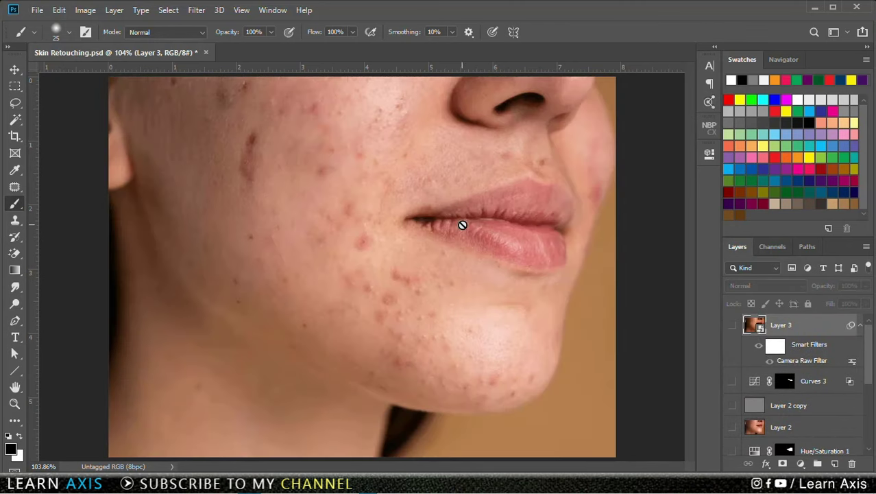
pyautogui.click(732, 327)
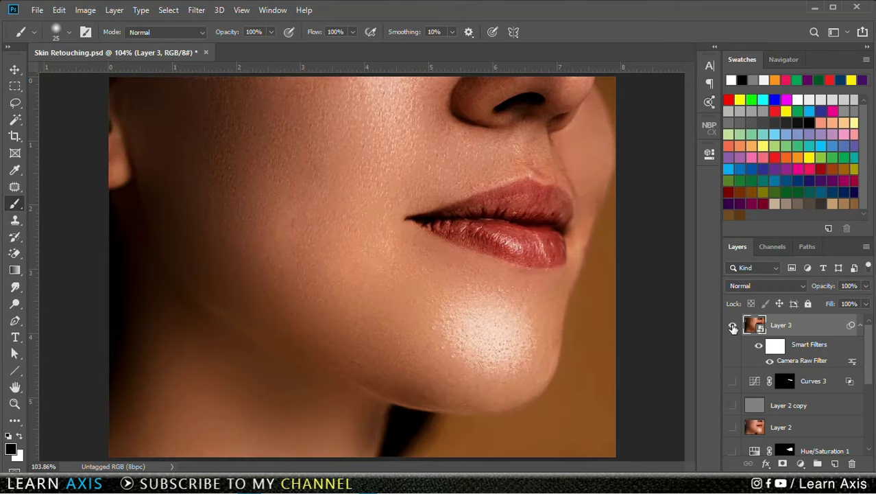
pyautogui.click(733, 327)
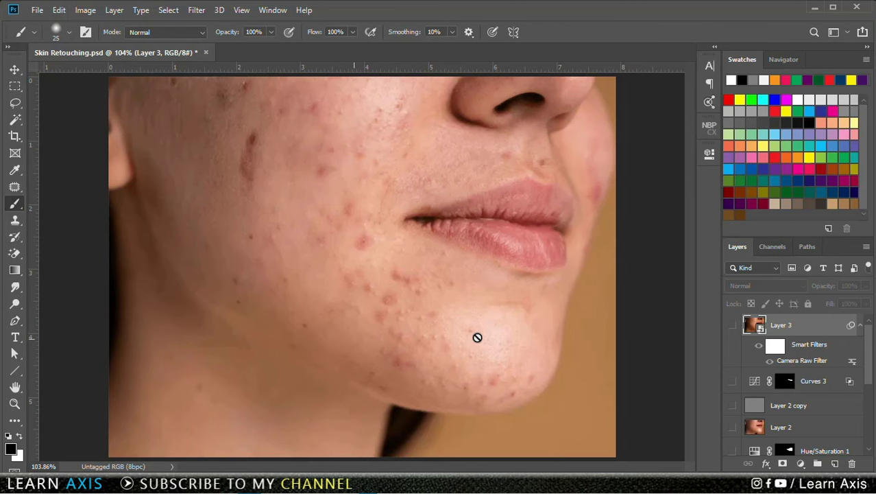
pyautogui.click(732, 326)
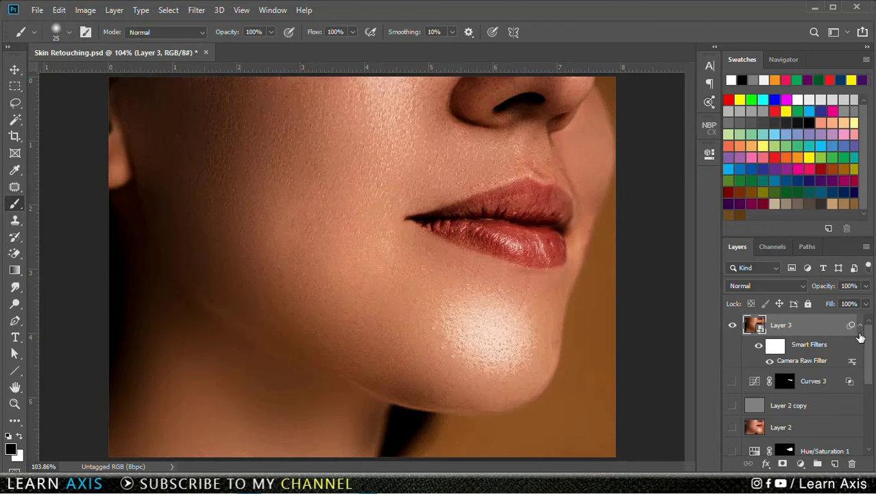
# Step: Collapse Layer 3's smart filters and add a Gradient Map adjustment above it using the Skin 2 - Learn Axis preset
pyautogui.click(861, 326)
pyautogui.click(803, 464)
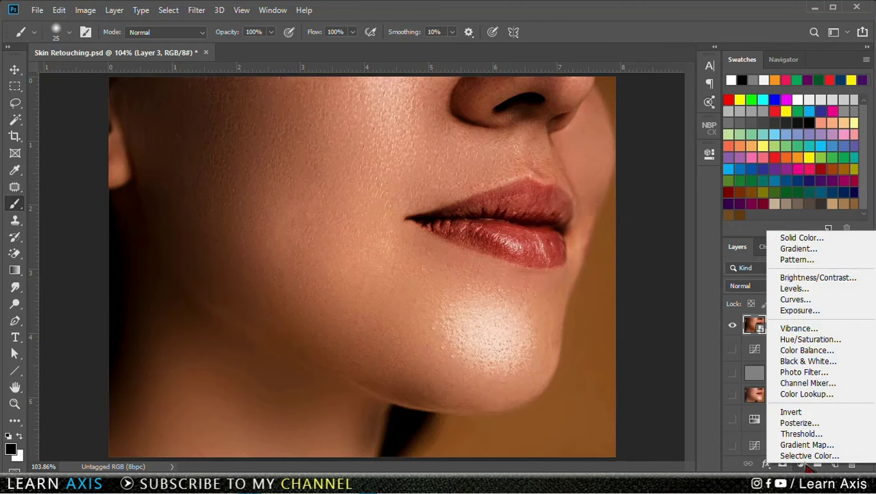
pyautogui.click(807, 444)
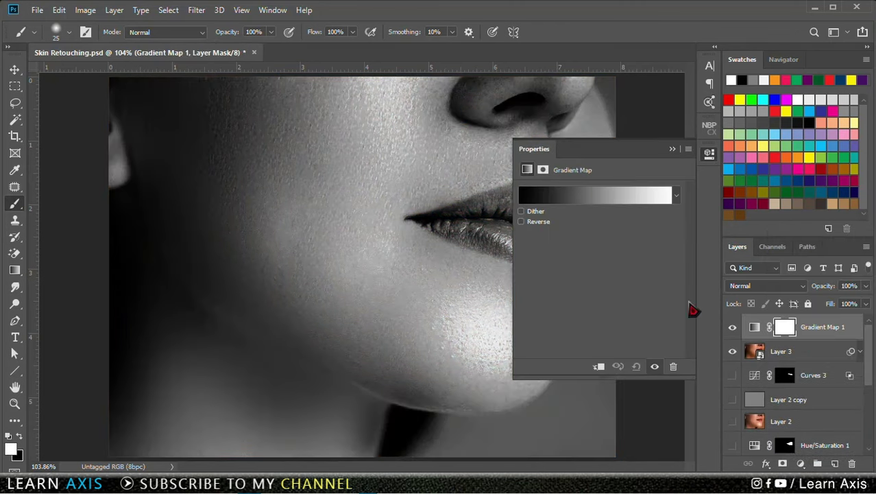
pyautogui.click(596, 202)
pyautogui.click(572, 97)
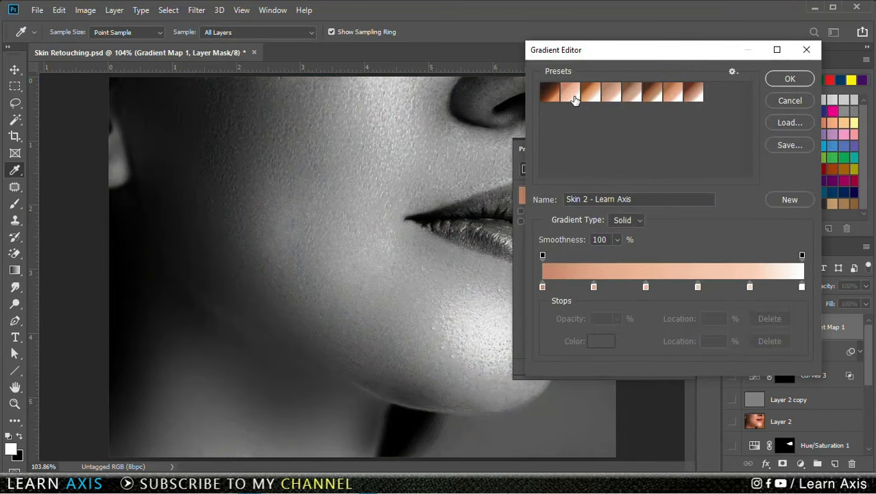
pyautogui.click(790, 79)
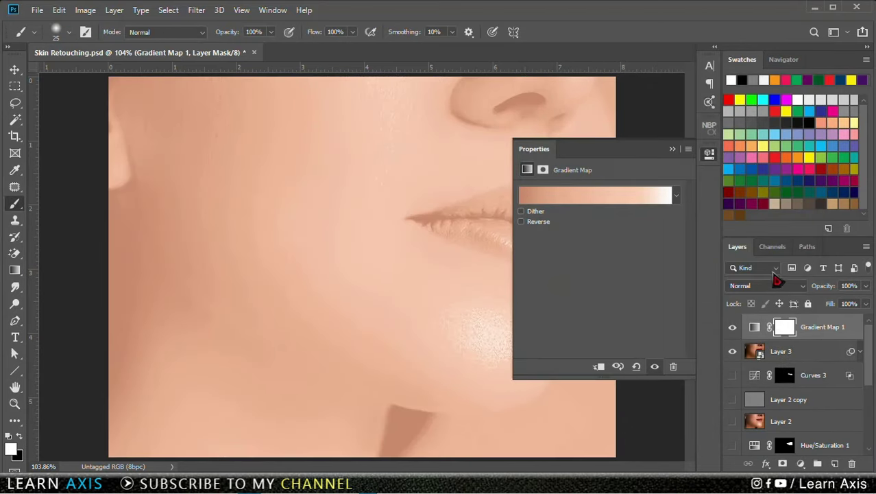
# Step: Blend the Gradient Map 1 layer in Soft Light mode at 50% opacity
pyautogui.click(771, 286)
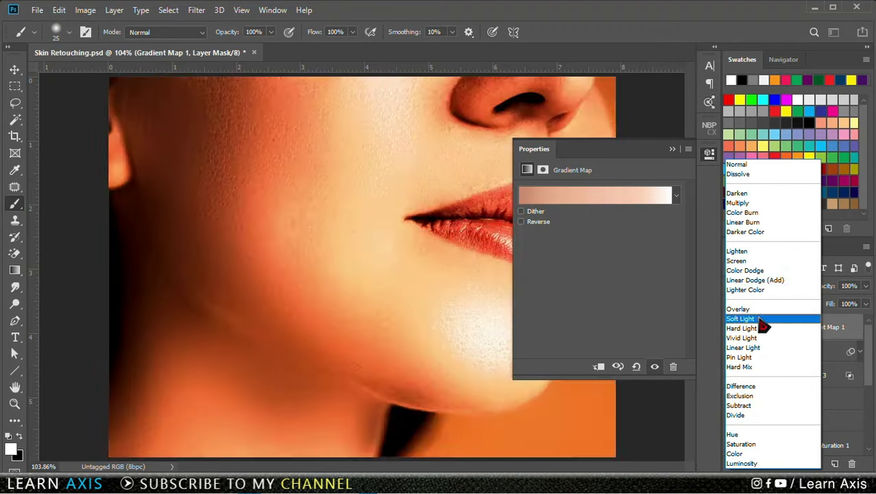
pyautogui.click(754, 318)
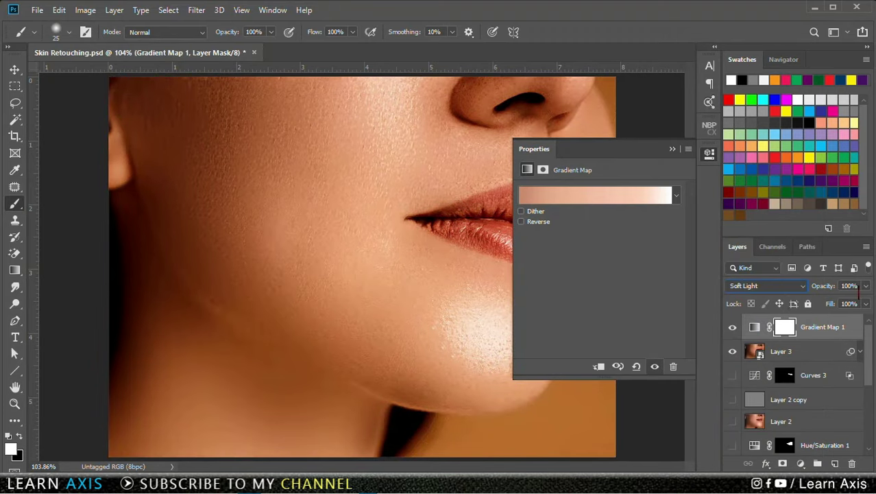
pyautogui.click(851, 287)
pyautogui.write('50')
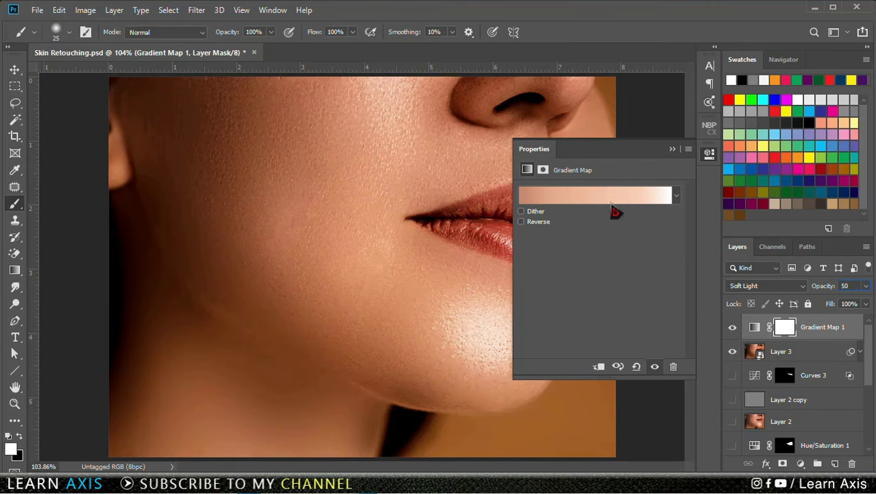
# Step: Try several skin gradient presets on Gradient Map 1, apply Skin 4 - Learn Axis, and collapse the adjustment's settings
pyautogui.click(583, 197)
pyautogui.click(610, 102)
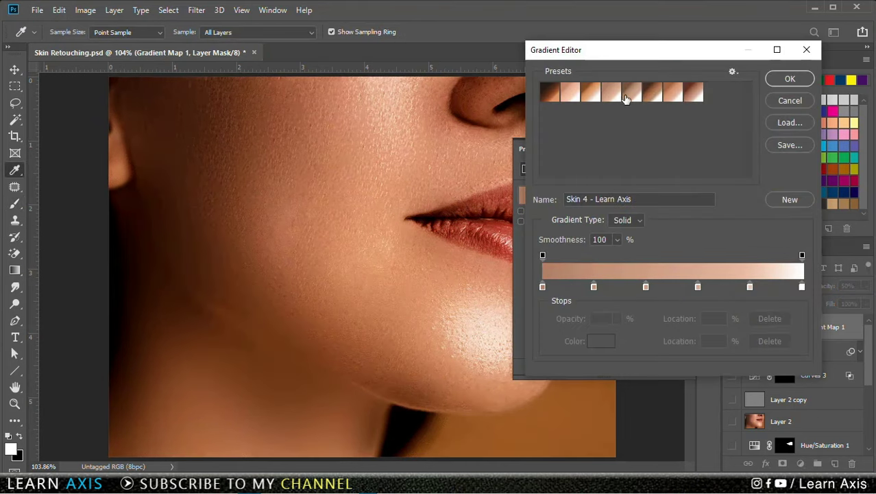
pyautogui.click(631, 101)
pyautogui.click(652, 100)
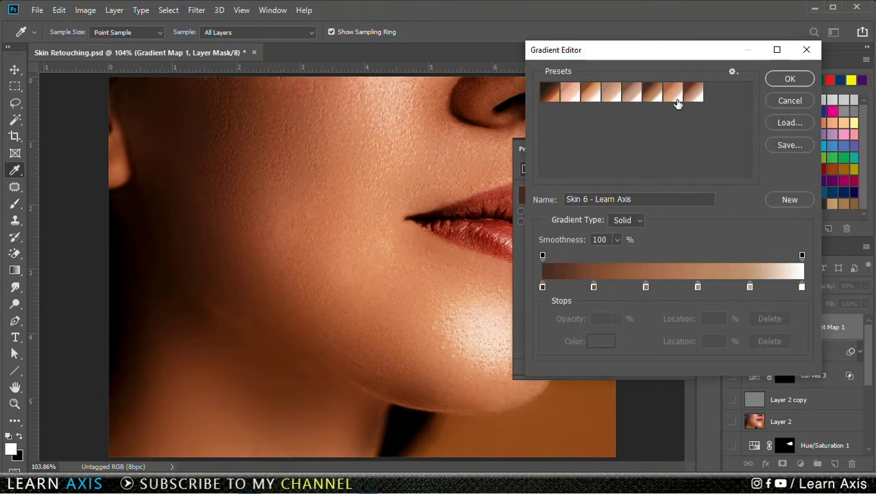
pyautogui.click(679, 101)
pyautogui.click(609, 101)
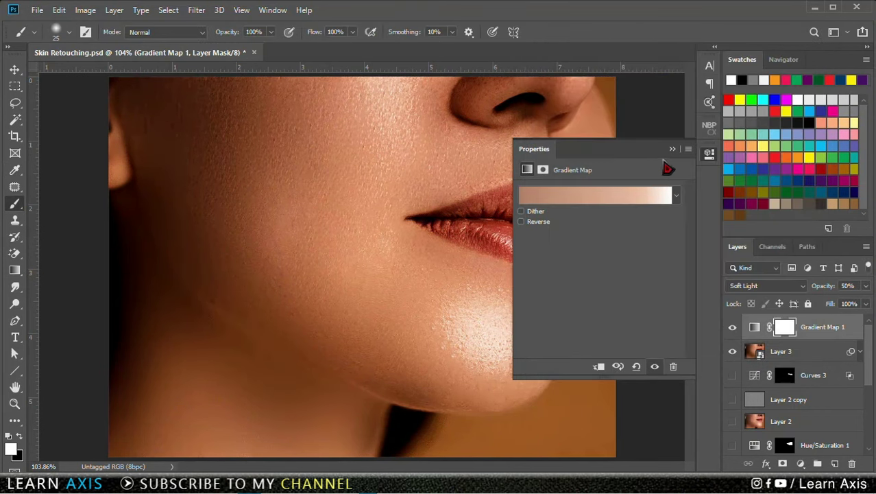
pyautogui.click(672, 150)
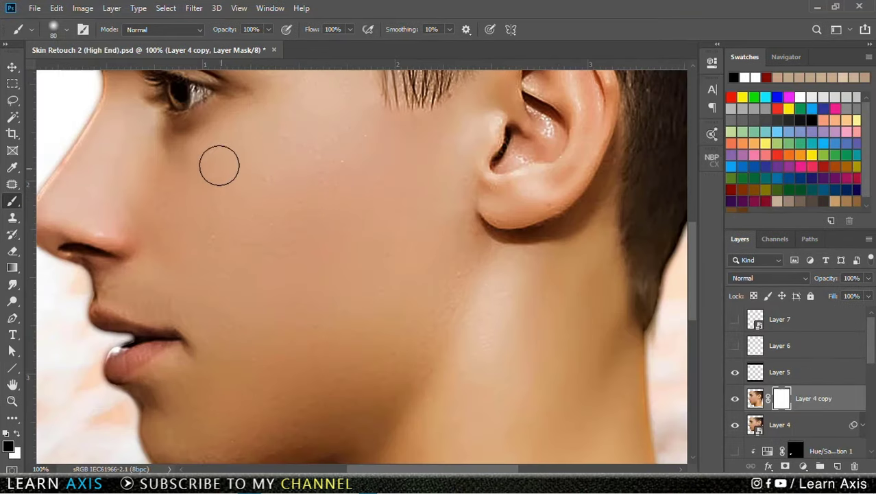
# Step: In the Skin Retouch 2 (High End) document, paint black over the cheek and jaw on the Layer 4 copy mask with an 80 px soft brush
pyautogui.moveTo(285, 152)
pyautogui.mouseDown()
pyautogui.moveTo(309, 120)
pyautogui.moveTo(278, 125)
pyautogui.moveTo(336, 124)
pyautogui.moveTo(274, 130)
pyautogui.moveTo(372, 143)
pyautogui.moveTo(250, 166)
pyautogui.moveTo(260, 183)
pyautogui.moveTo(395, 188)
pyautogui.moveTo(319, 212)
pyautogui.moveTo(255, 218)
pyautogui.moveTo(427, 238)
pyautogui.moveTo(213, 254)
pyautogui.moveTo(352, 272)
pyautogui.moveTo(221, 283)
pyautogui.moveTo(358, 300)
pyautogui.moveTo(232, 317)
pyautogui.moveTo(236, 352)
pyautogui.mouseUp()
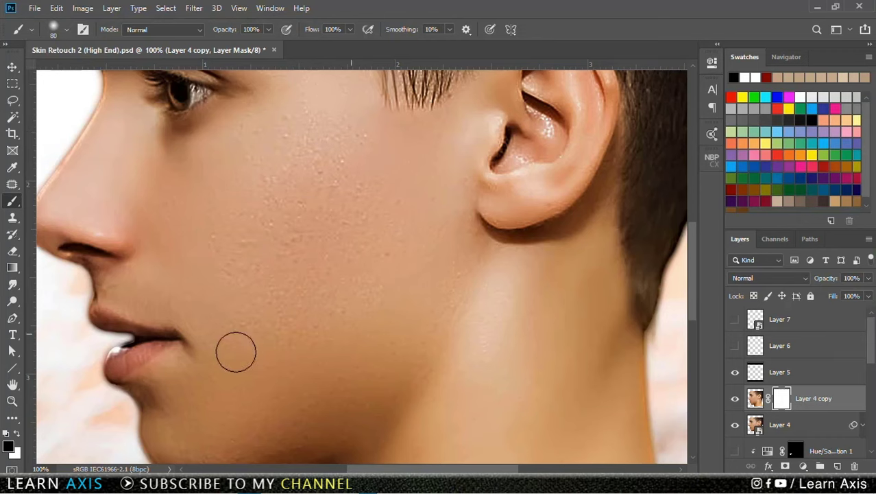
pyautogui.moveTo(271, 405); pyautogui.dragTo(329, 341)
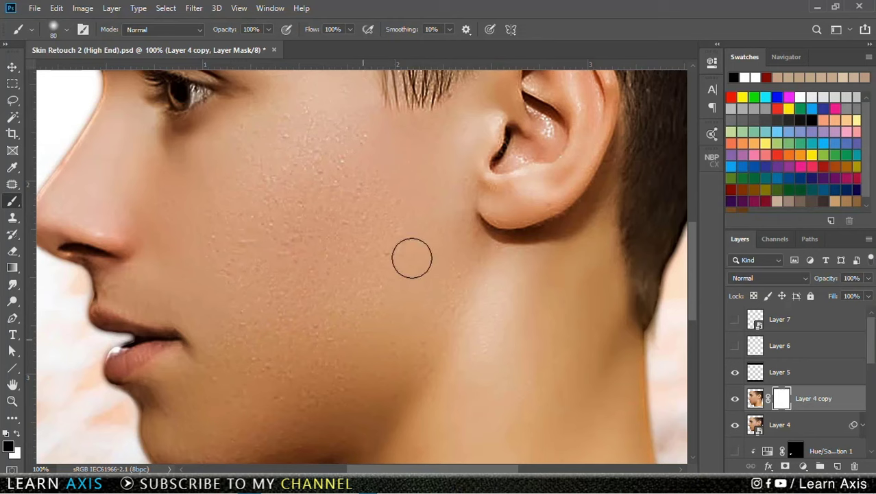